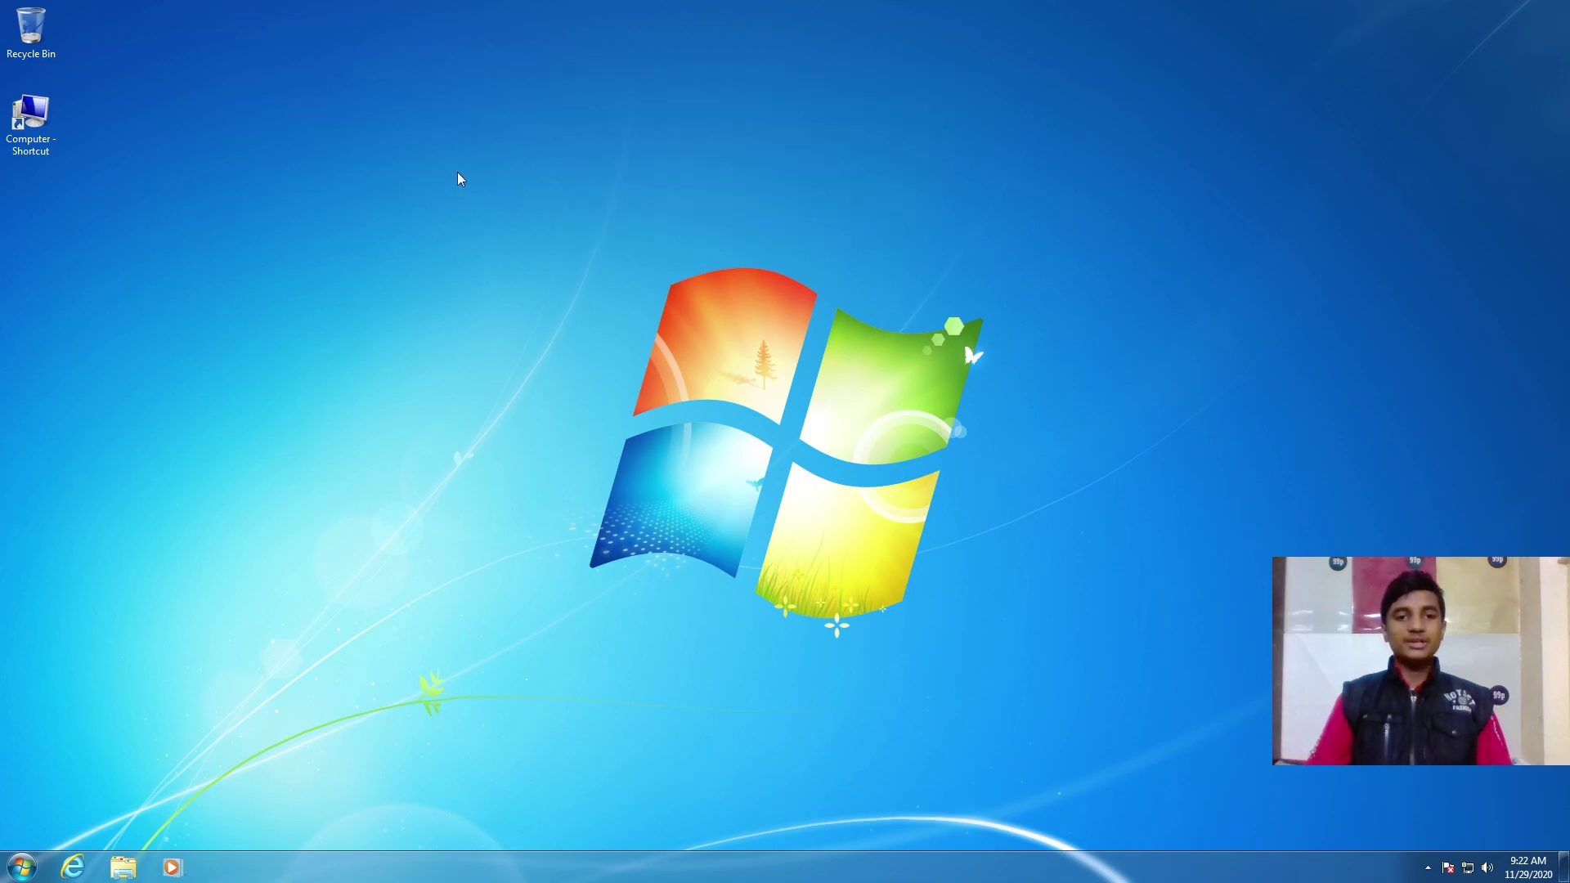
Switch to Internet Explorer in a maximized window and go to google.com
left_click(73, 863)
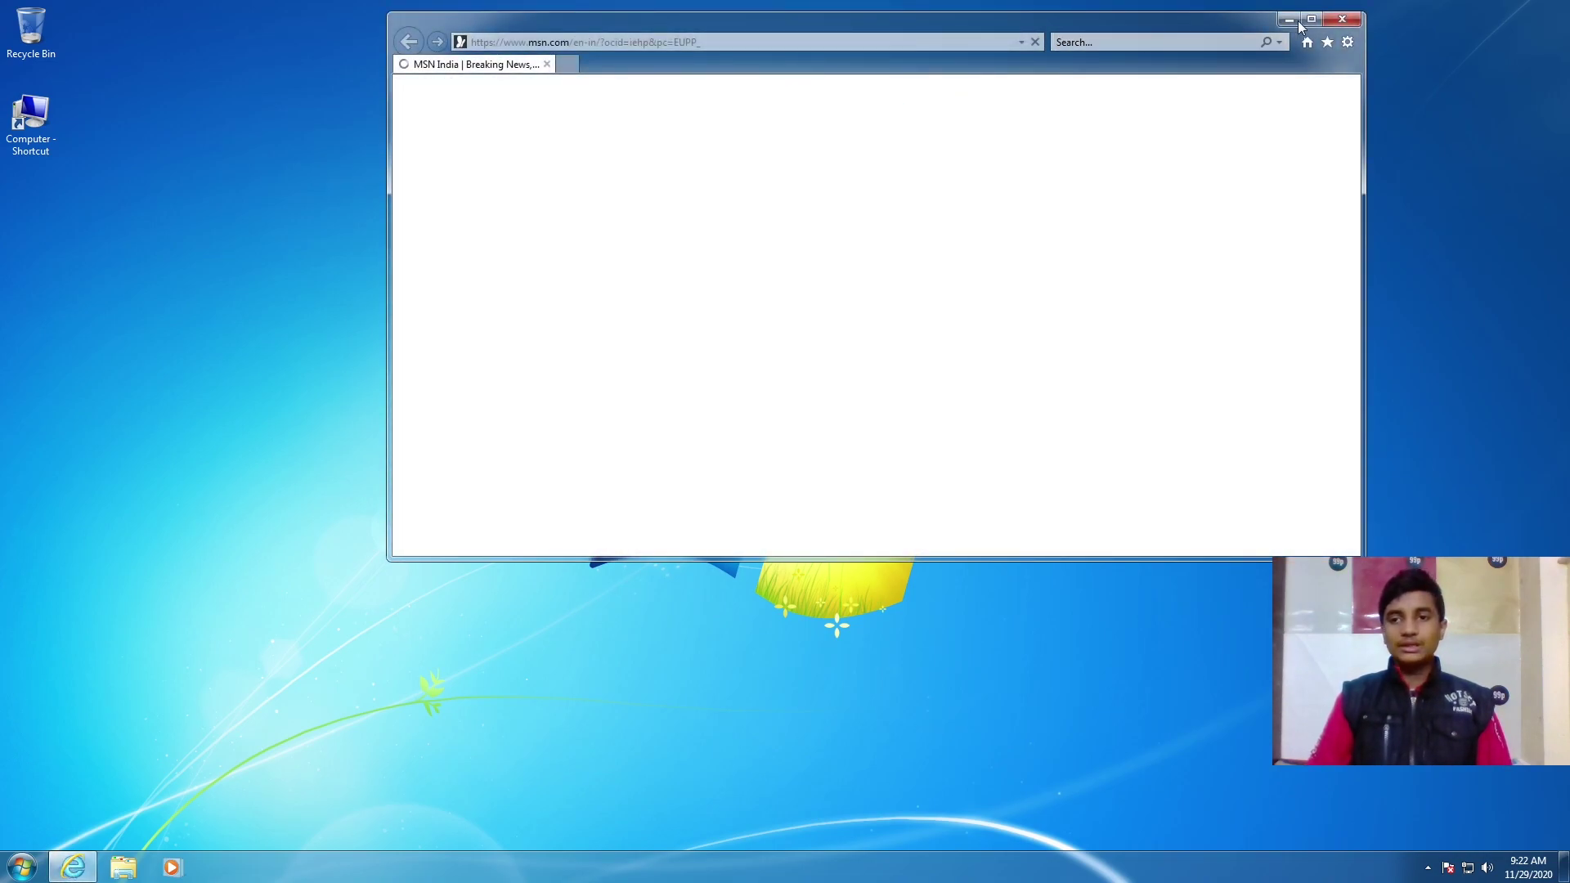
double_click(812, 60)
left_click(391, 33)
type("google.com/")
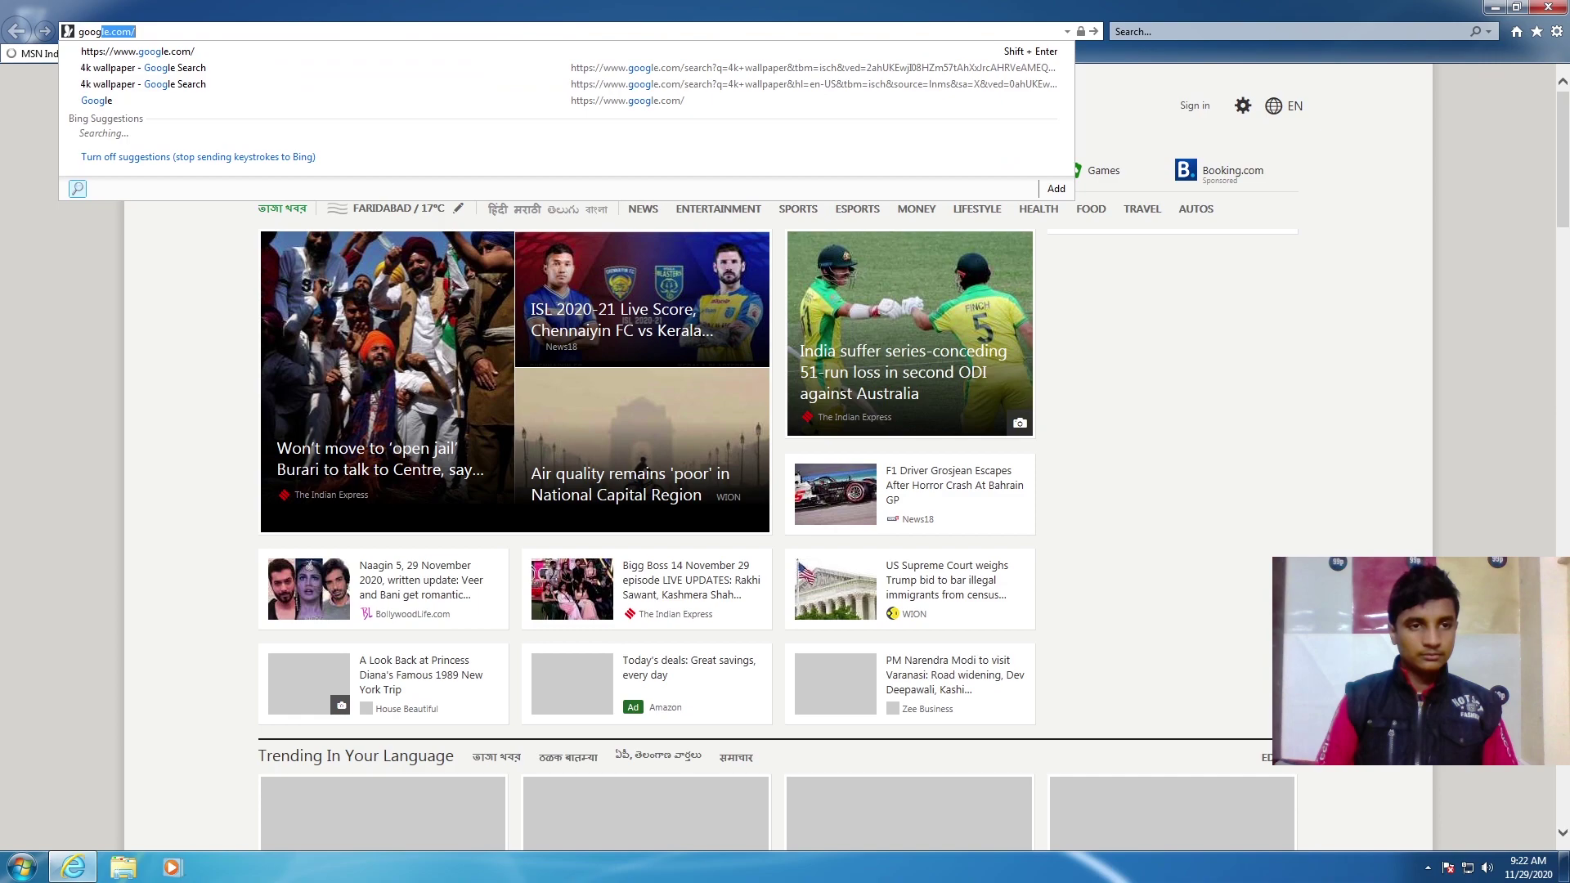
key("Return")
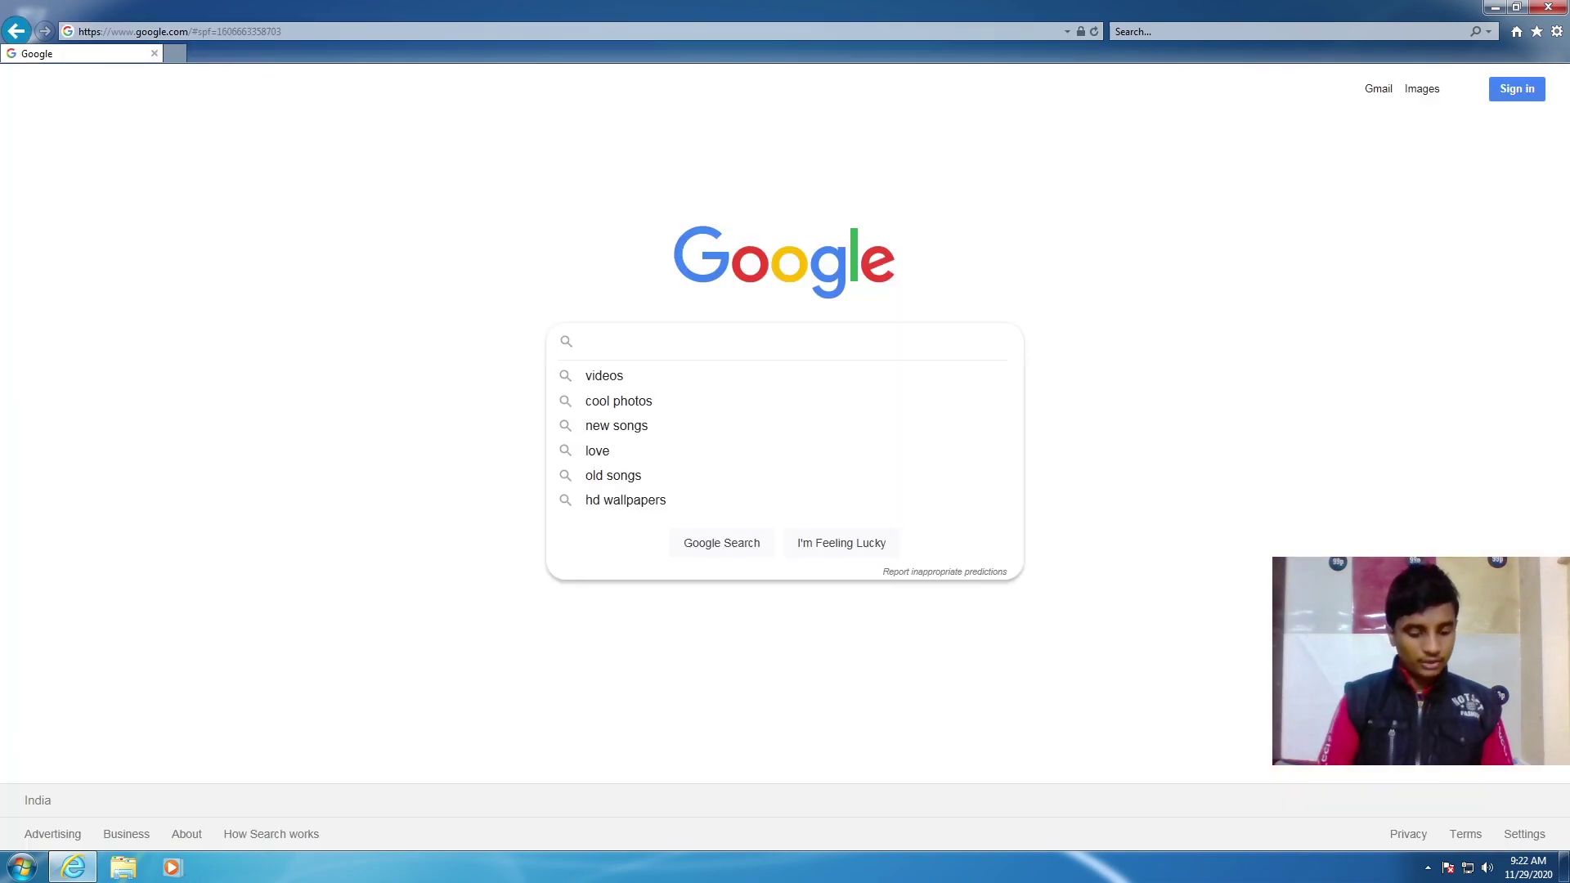
Search Google for "media creation tool"
type("media creart")
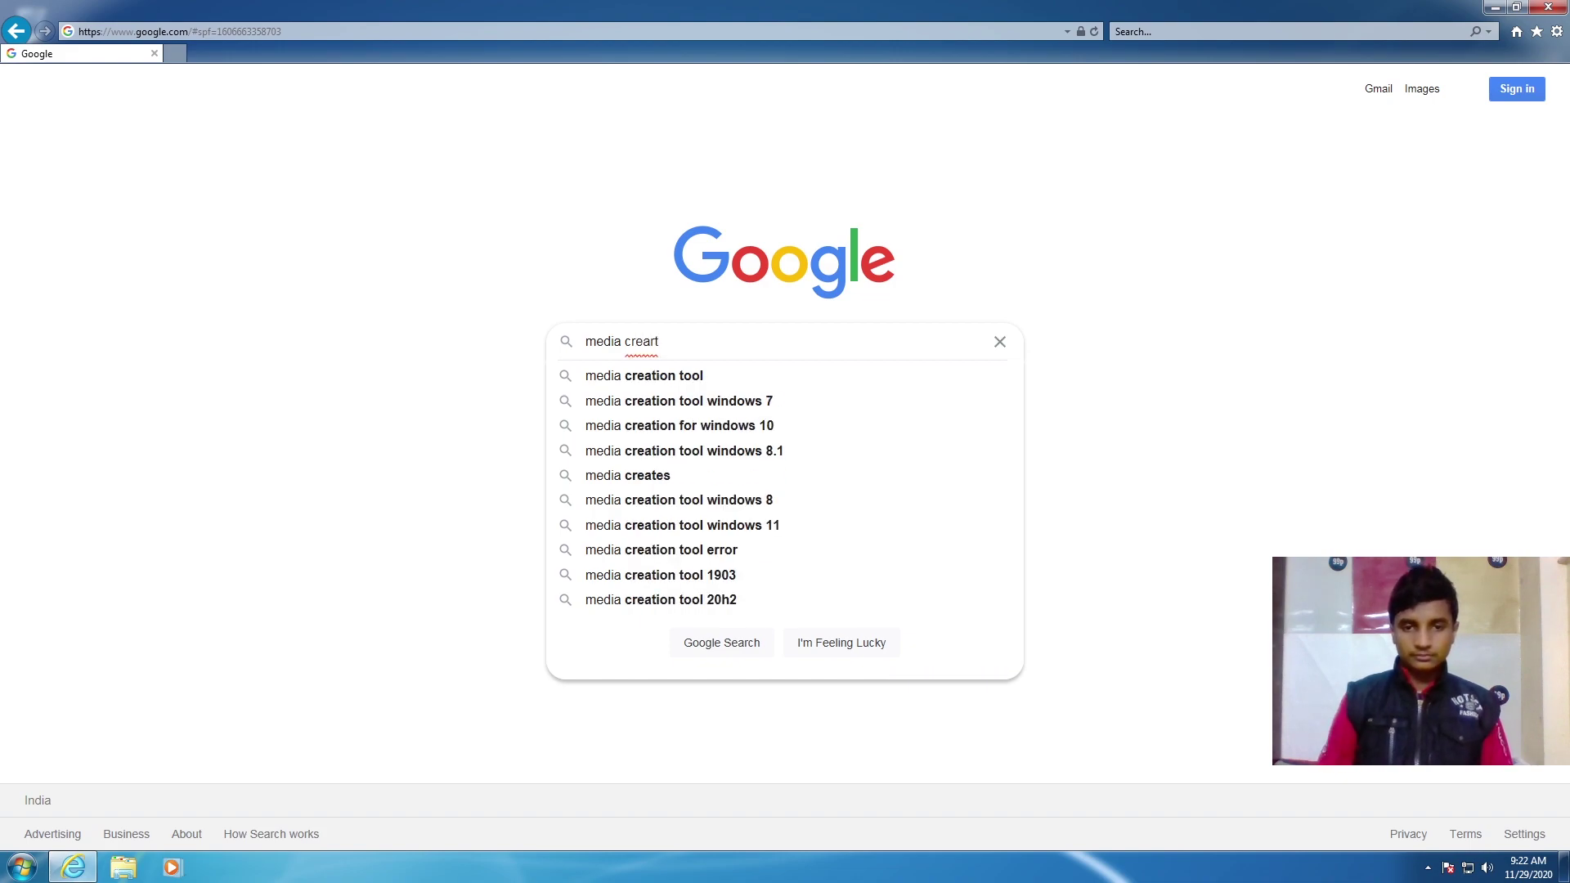
key("Down")
key("Return")
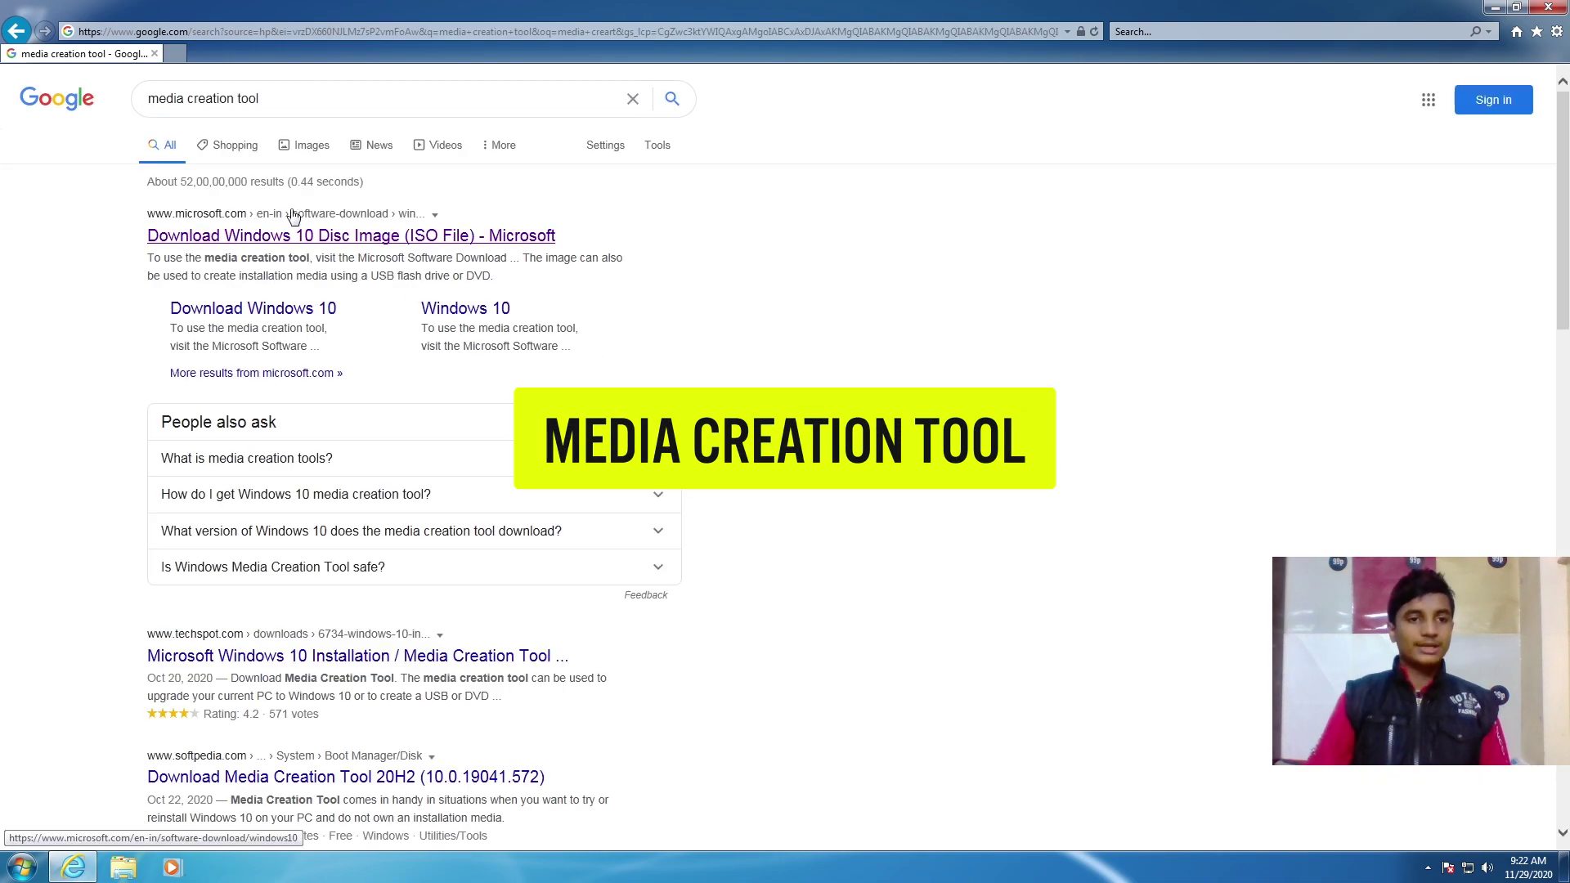
Download the media creation tool from Microsoft's Download Windows 10 page and open the folder containing the downloaded file
left_click(188, 235)
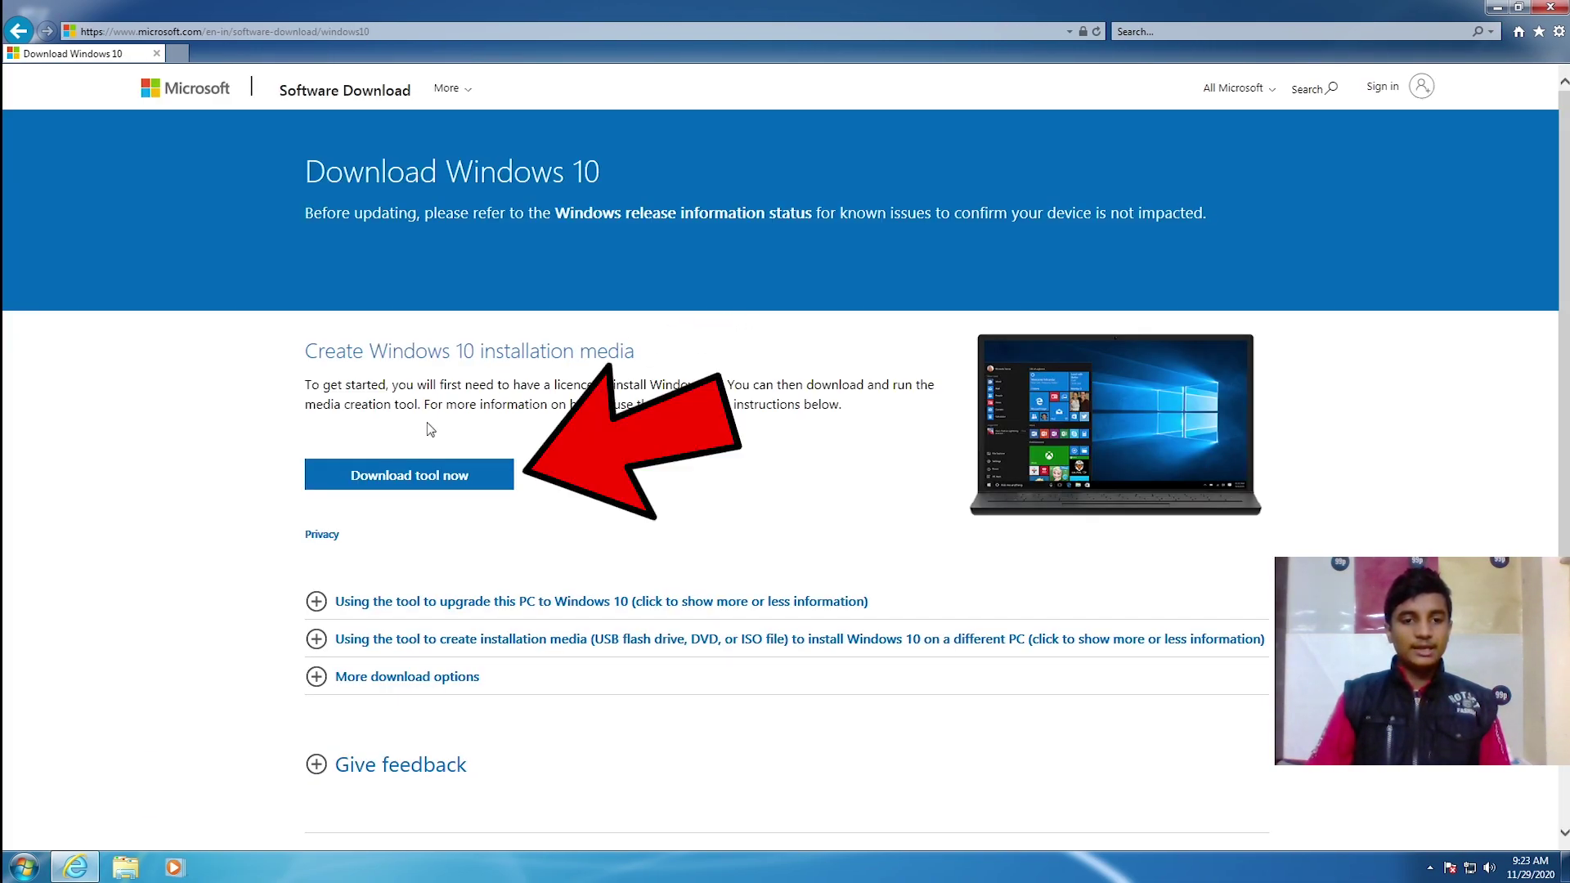
left_click(402, 483)
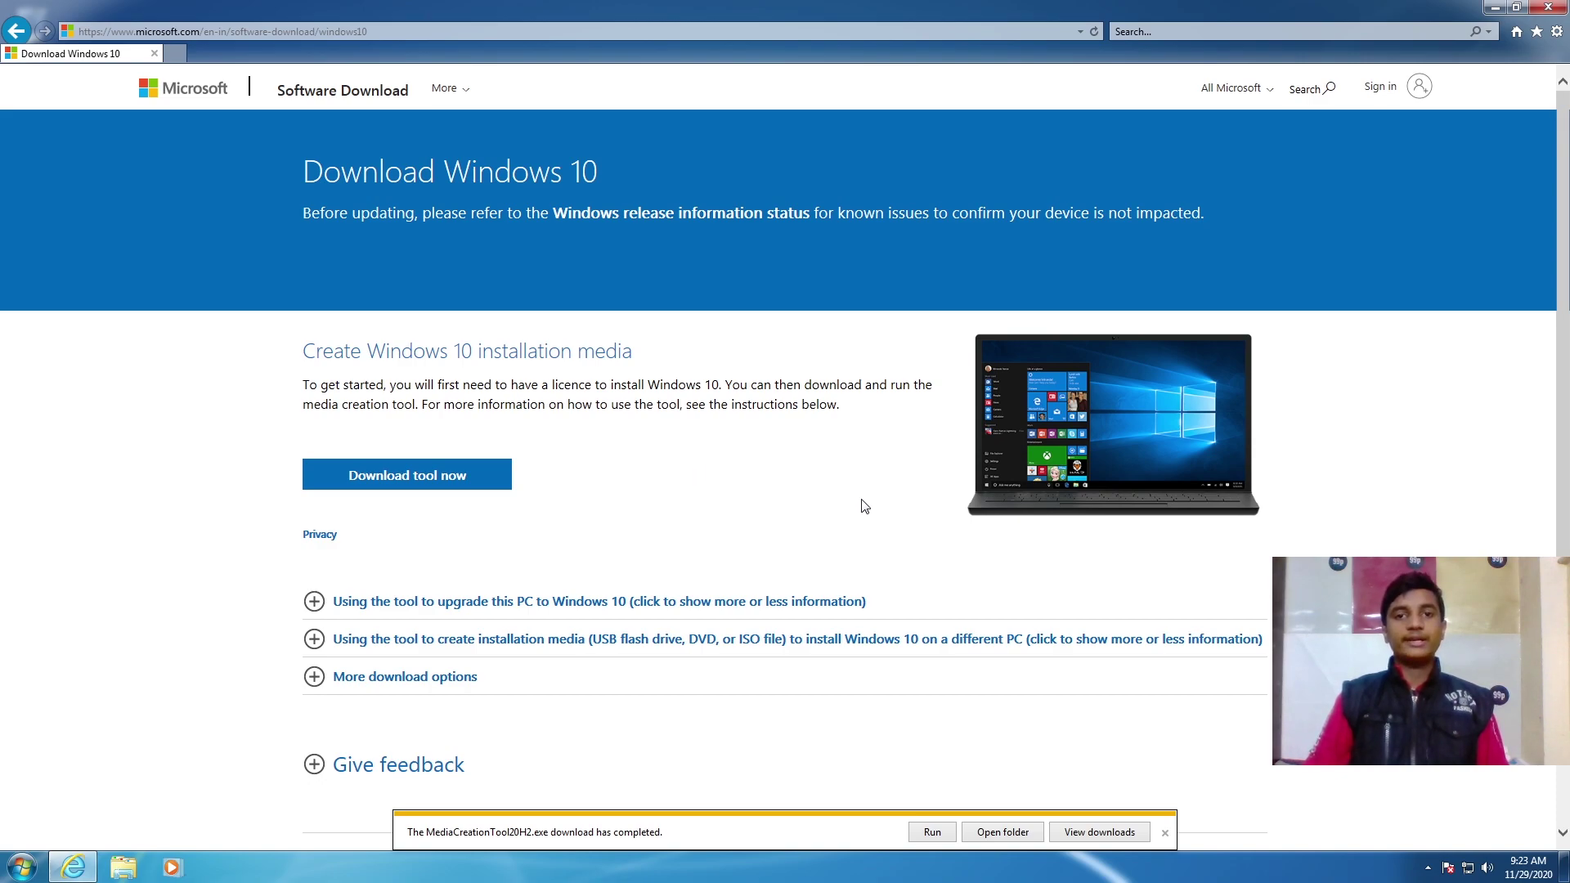
left_click(1002, 832)
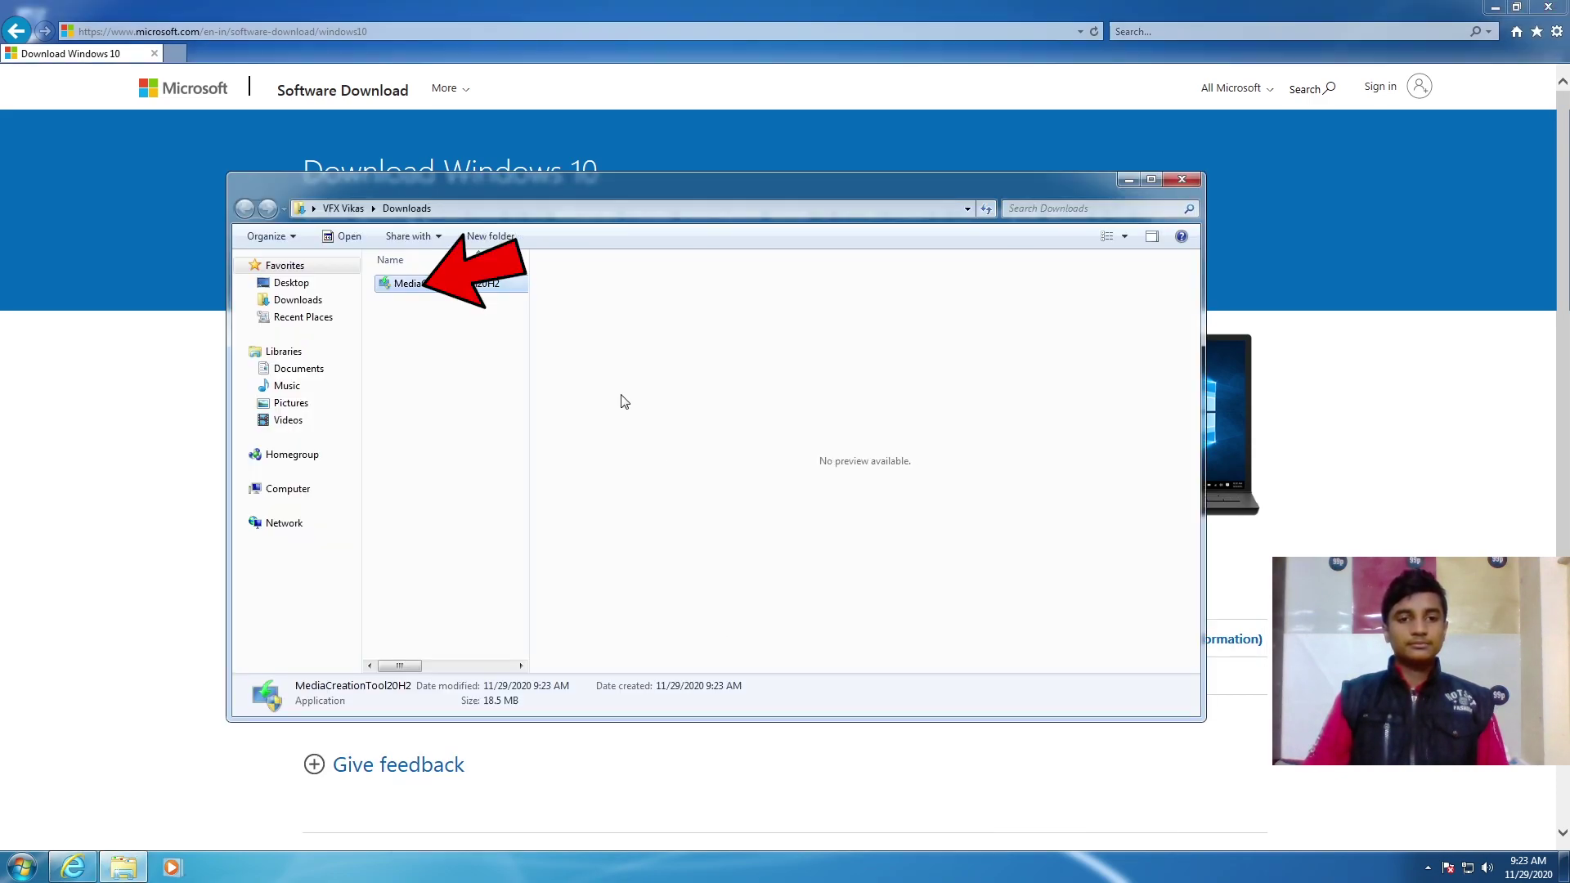
Run MediaCreationTool20H2 as administrator and allow it to make changes to the computer
right_click(417, 287)
key("Escape")
right_click(418, 295)
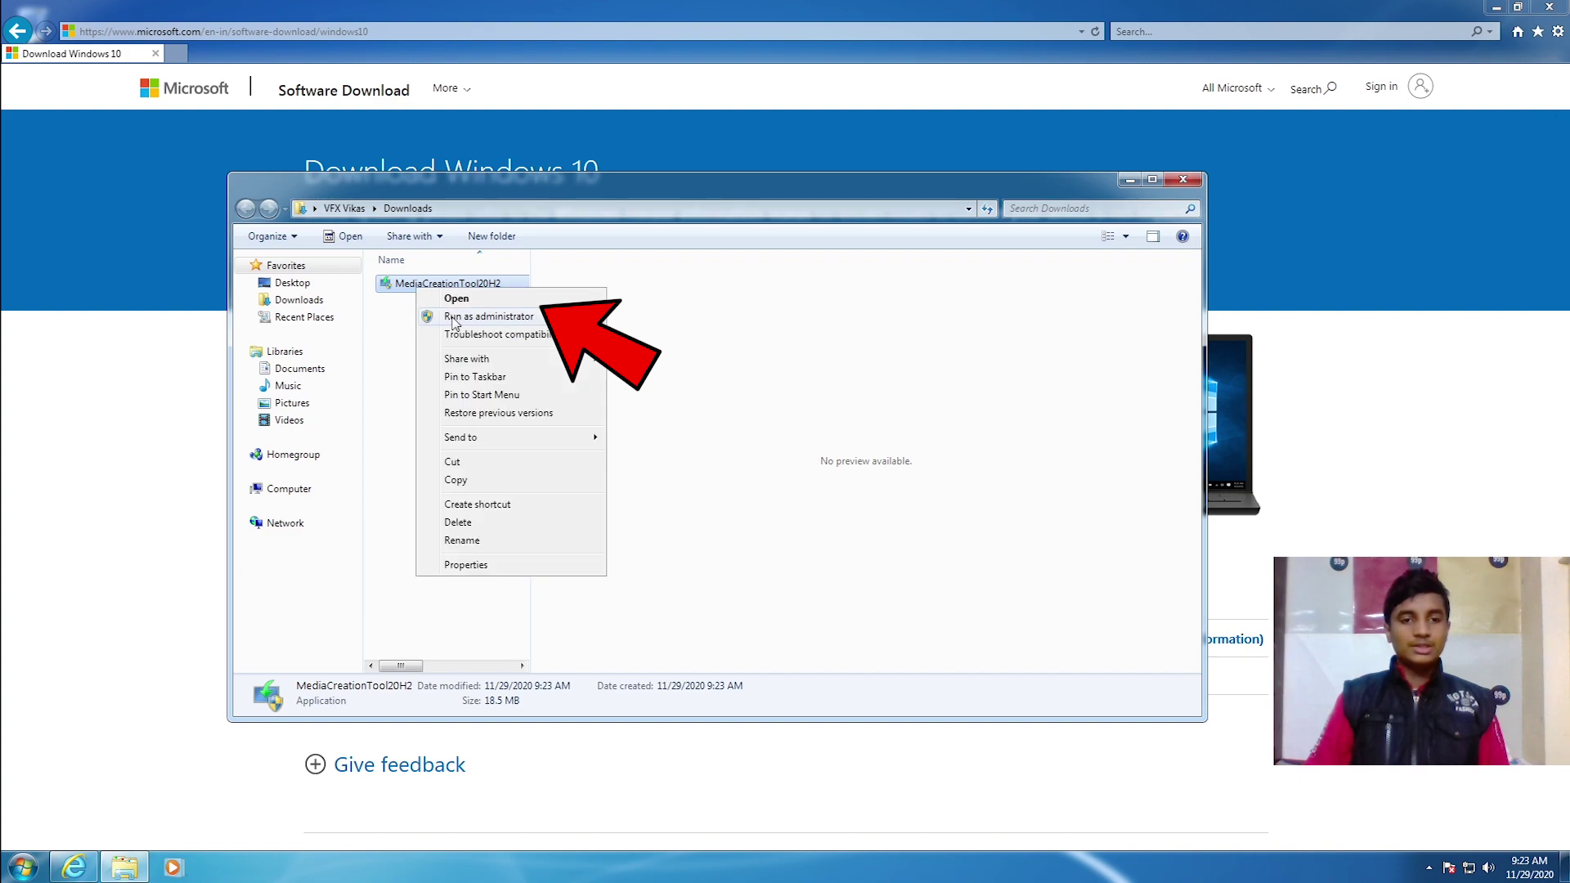
left_click(488, 317)
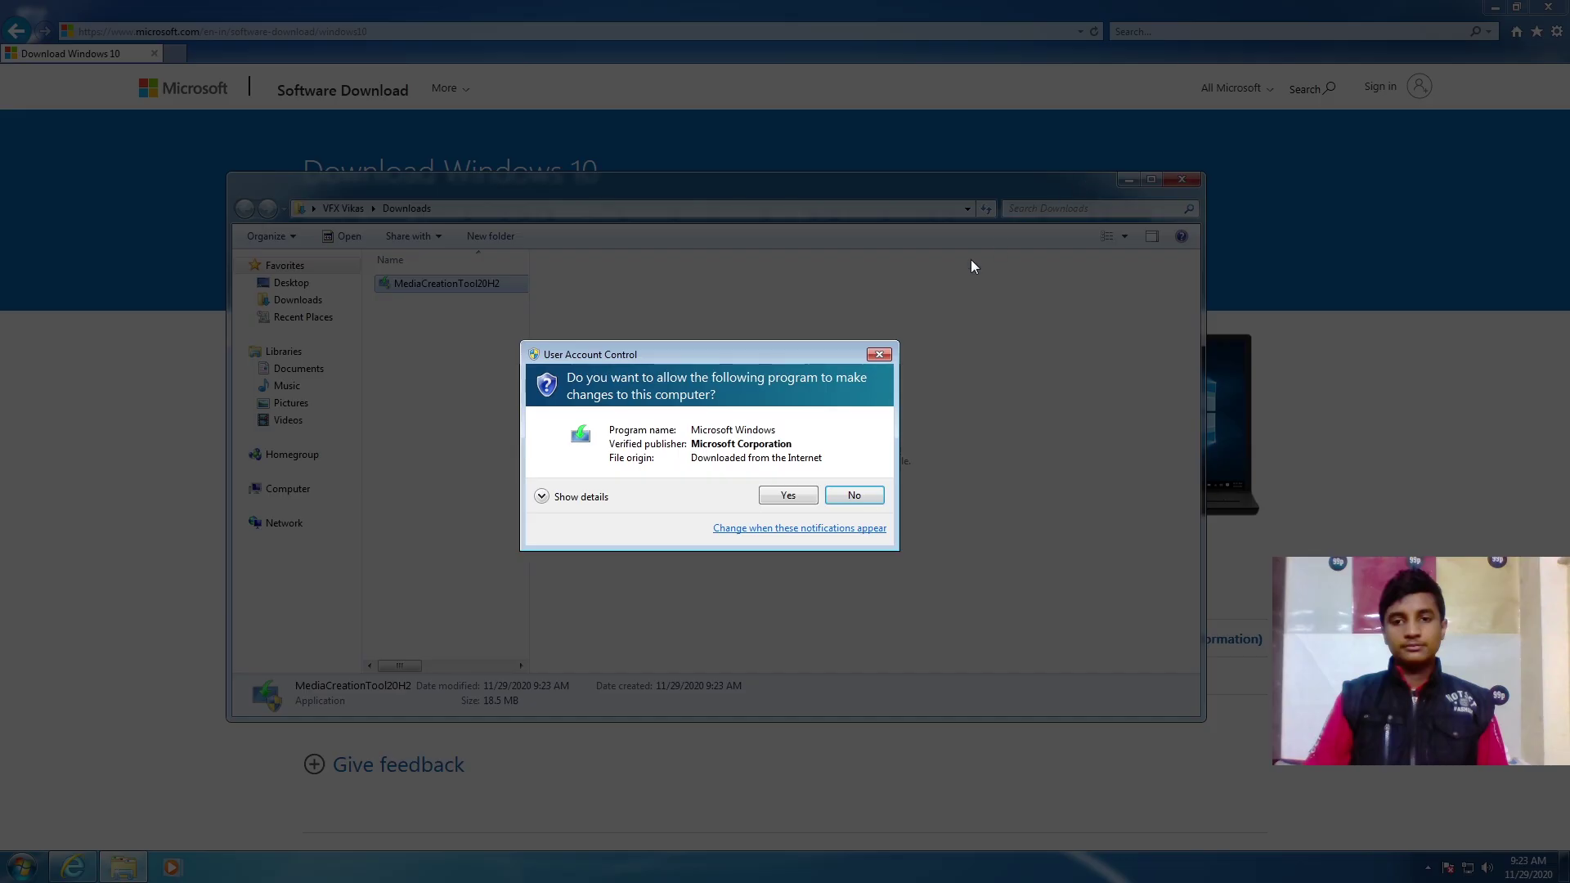
left_click(786, 496)
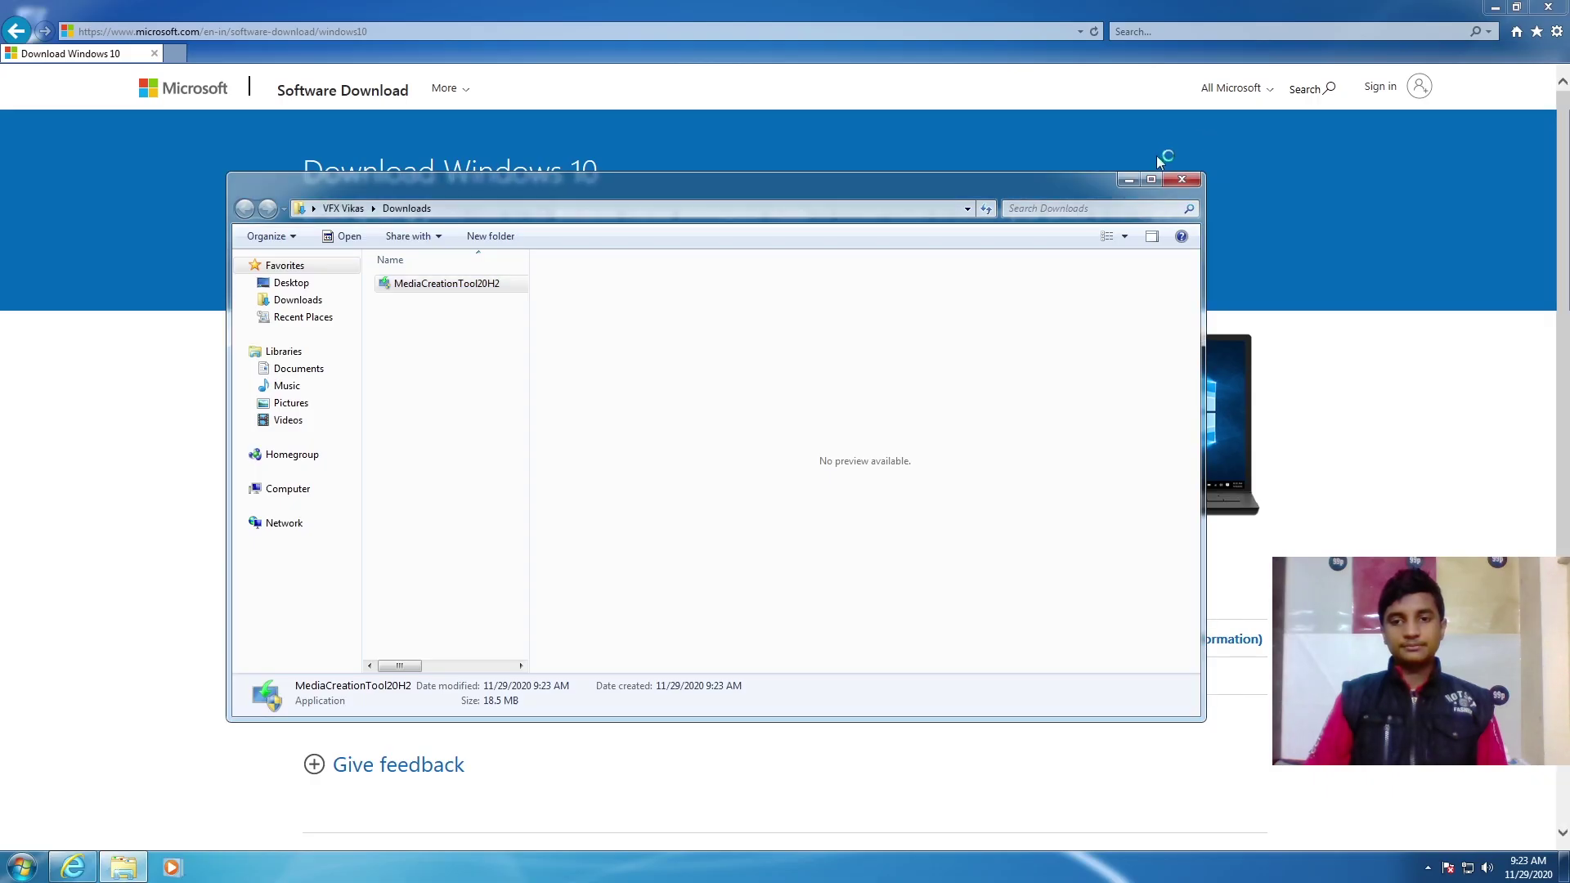
Minimize all open windows to show the desktop
double_click(1150, 182)
key("super+d")
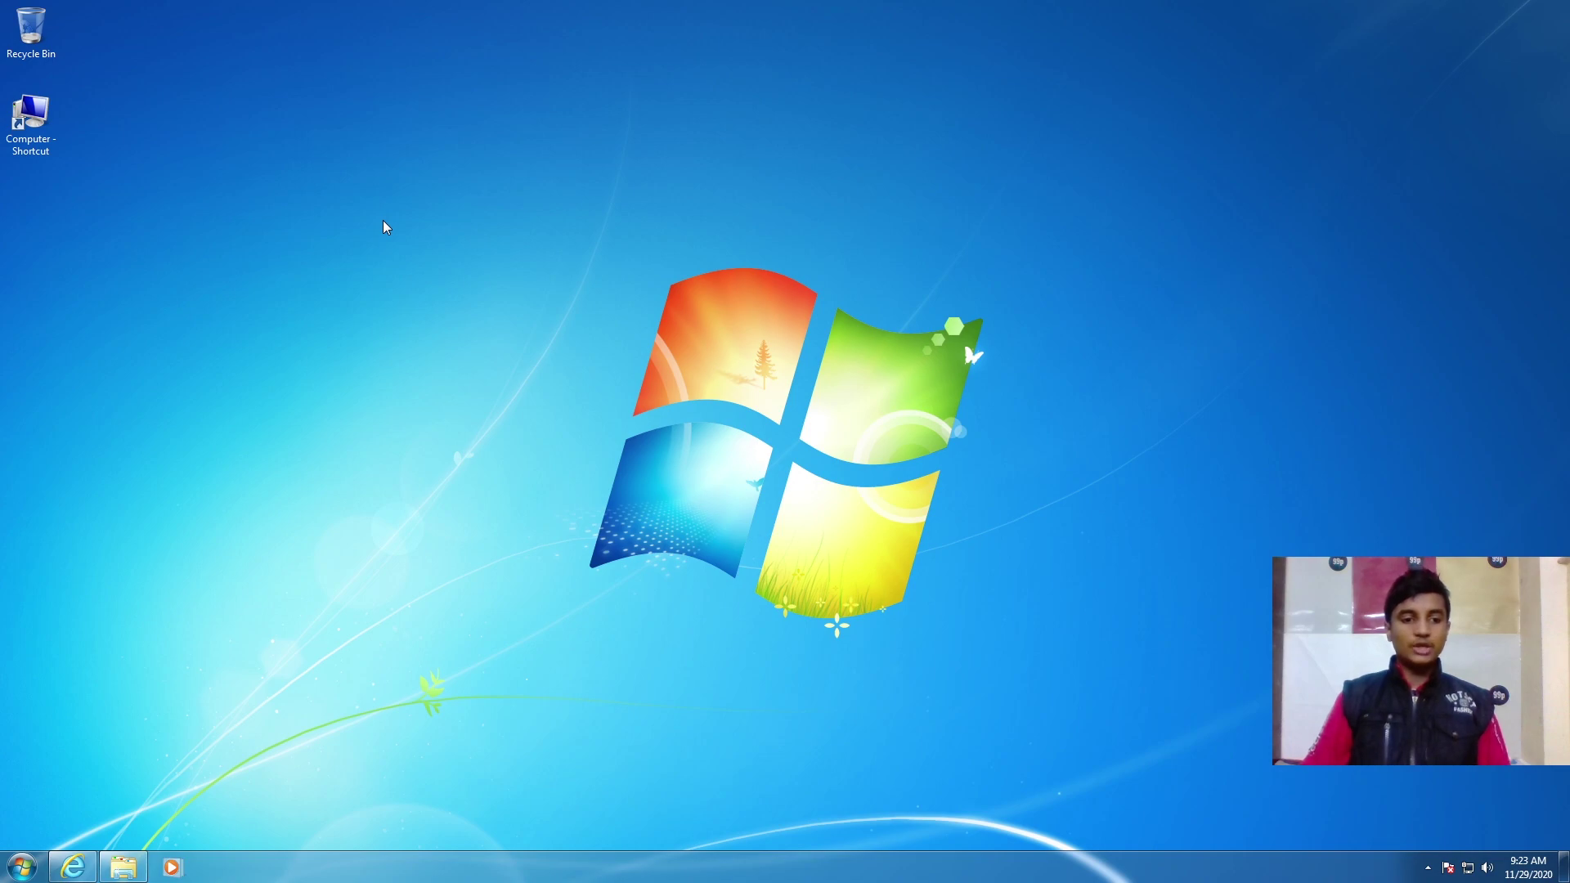
left_click(20, 869)
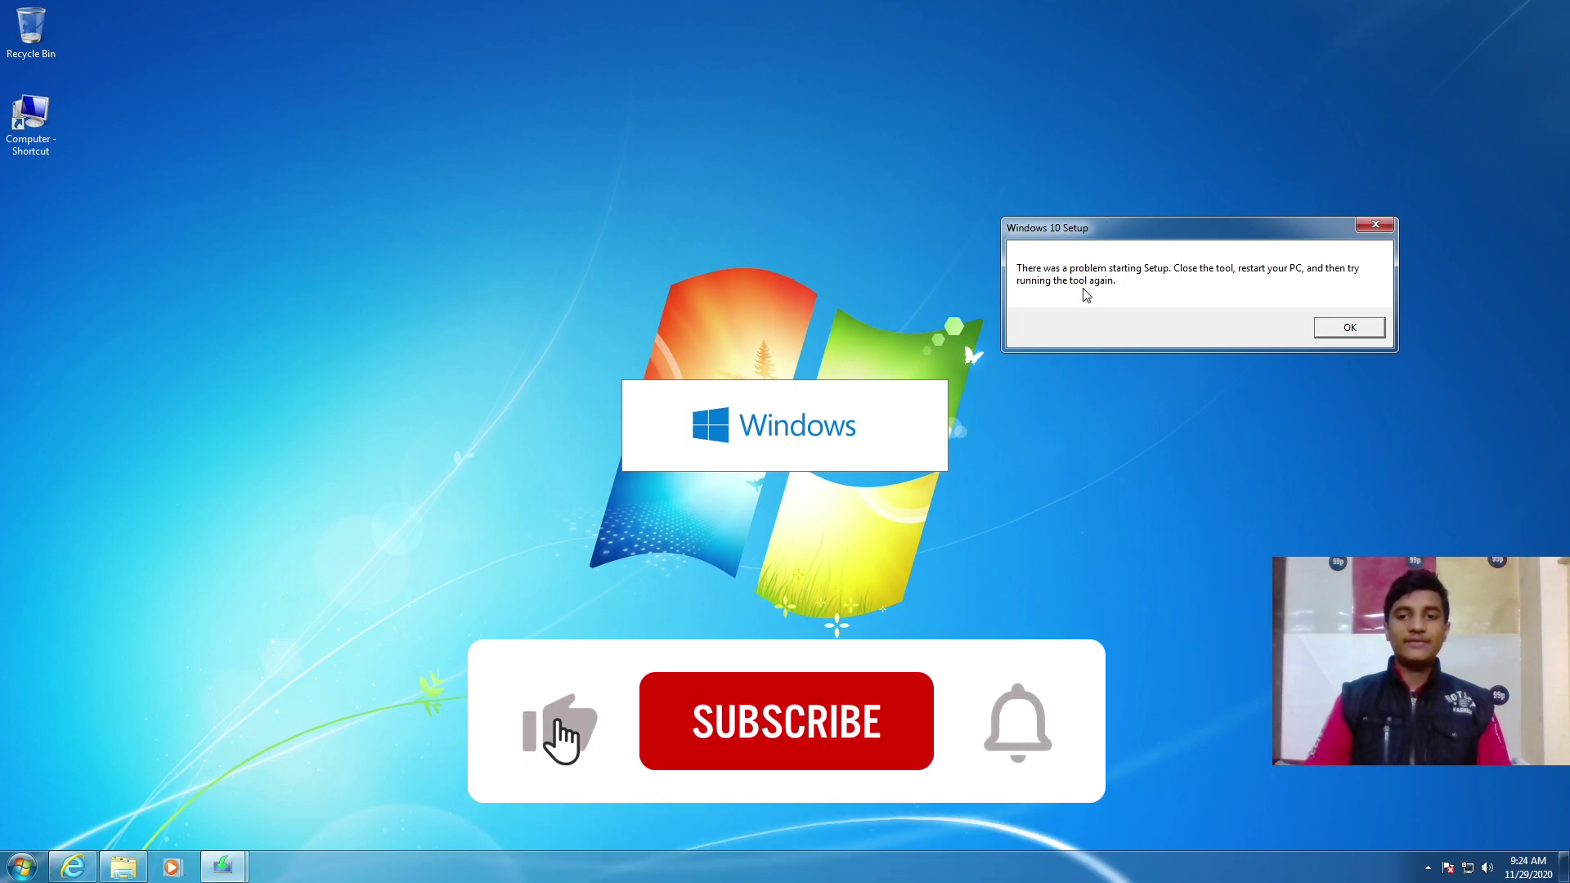
Close the Windows 10 Setup error dialog and accept the Media Creation Tool license terms
left_click(1349, 328)
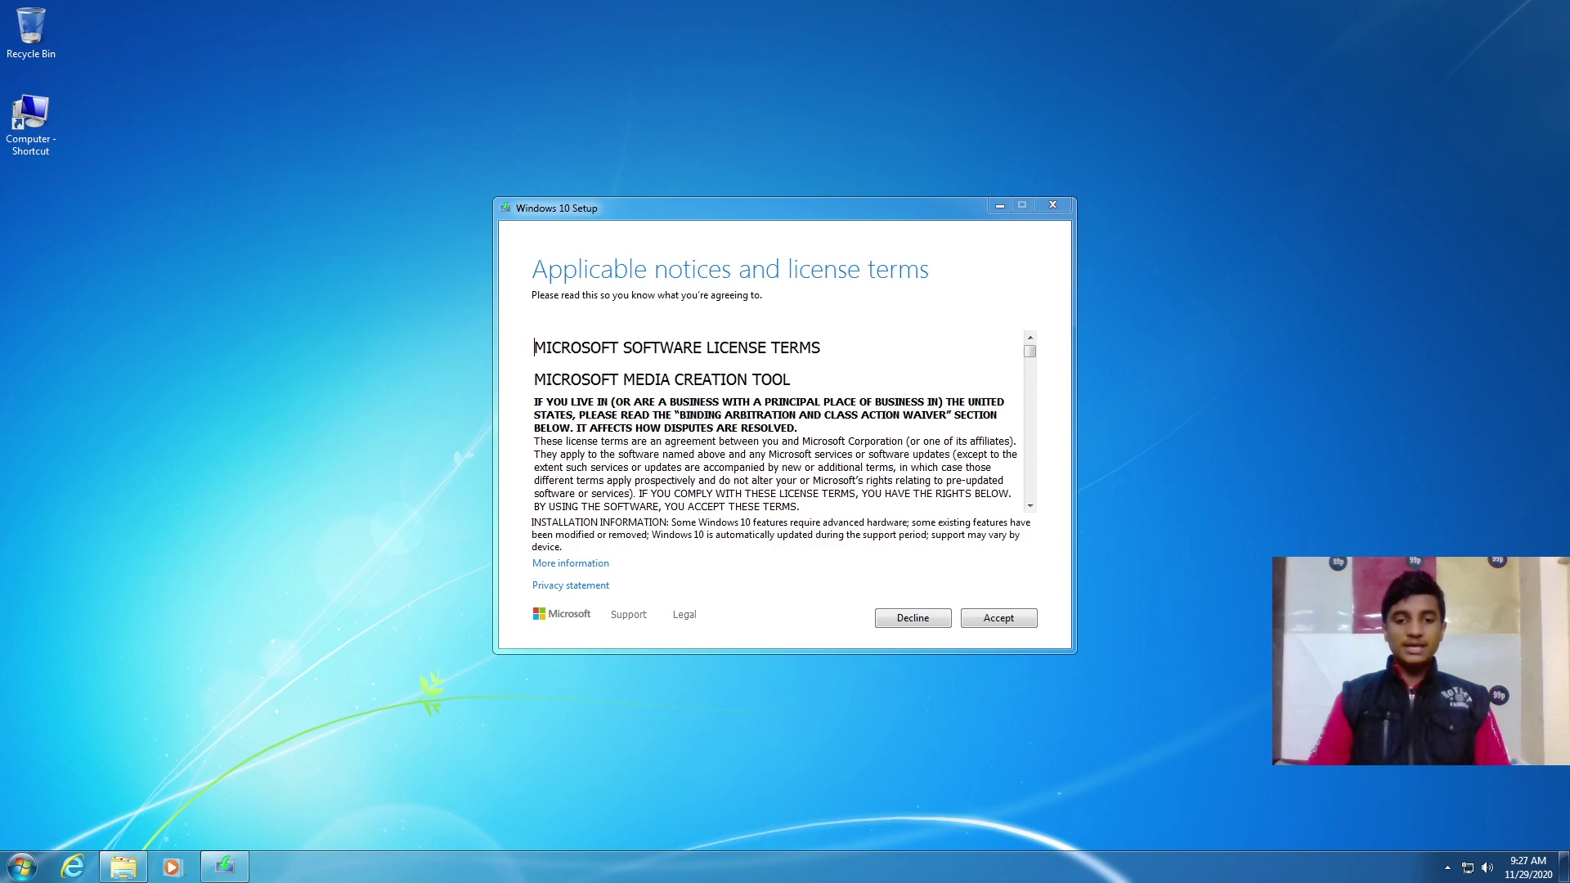
left_click(998, 618)
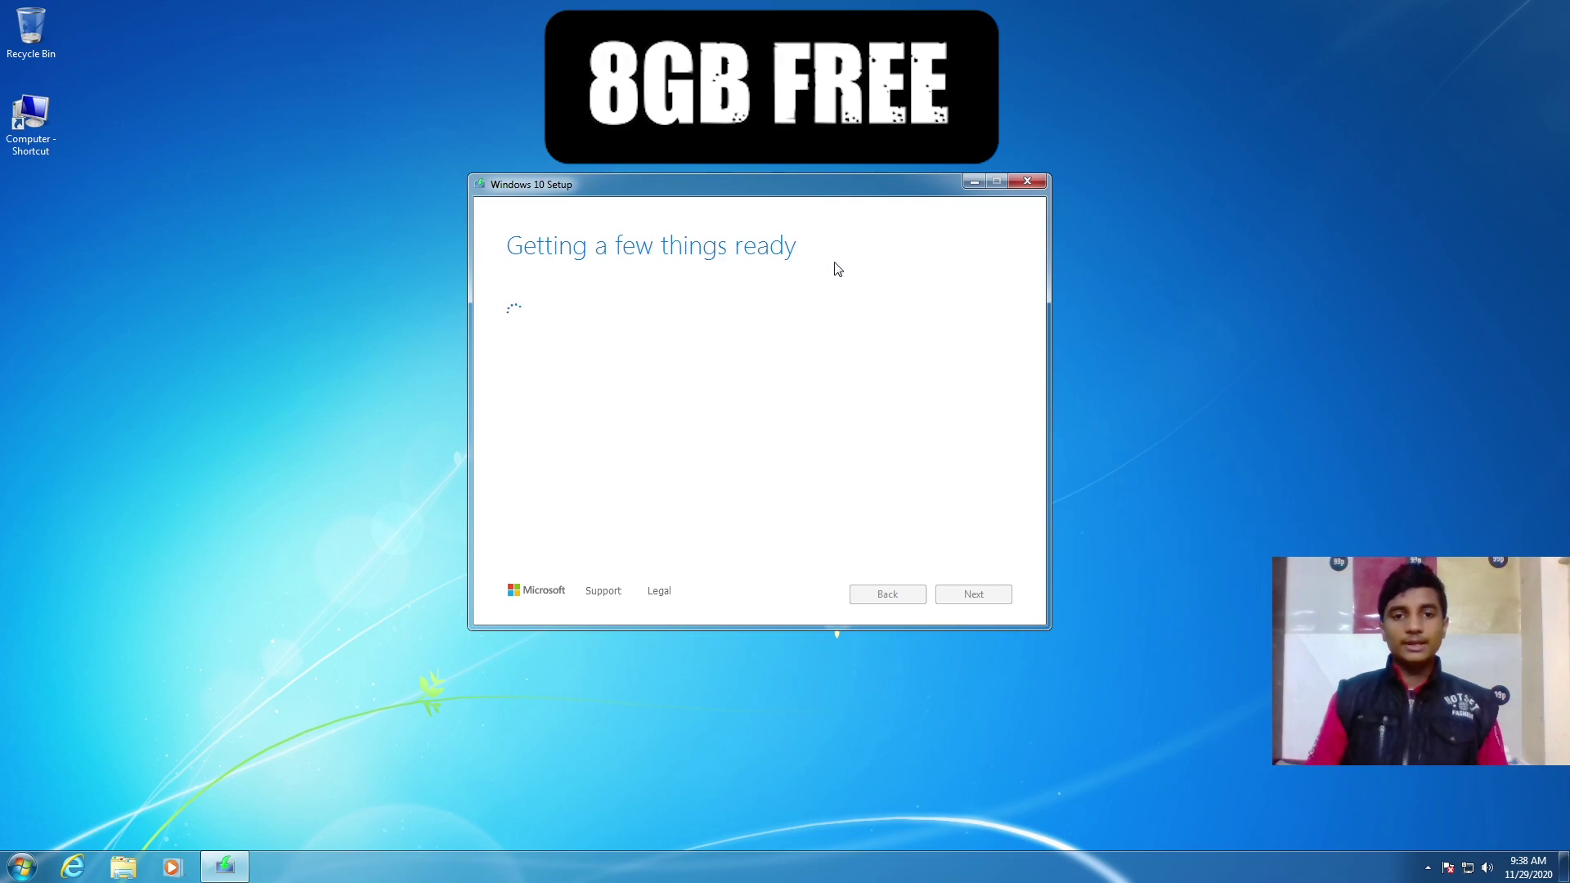
Check the free space on Local Disk (C:) from the Computer shortcut on the desktop
double_click(30, 123)
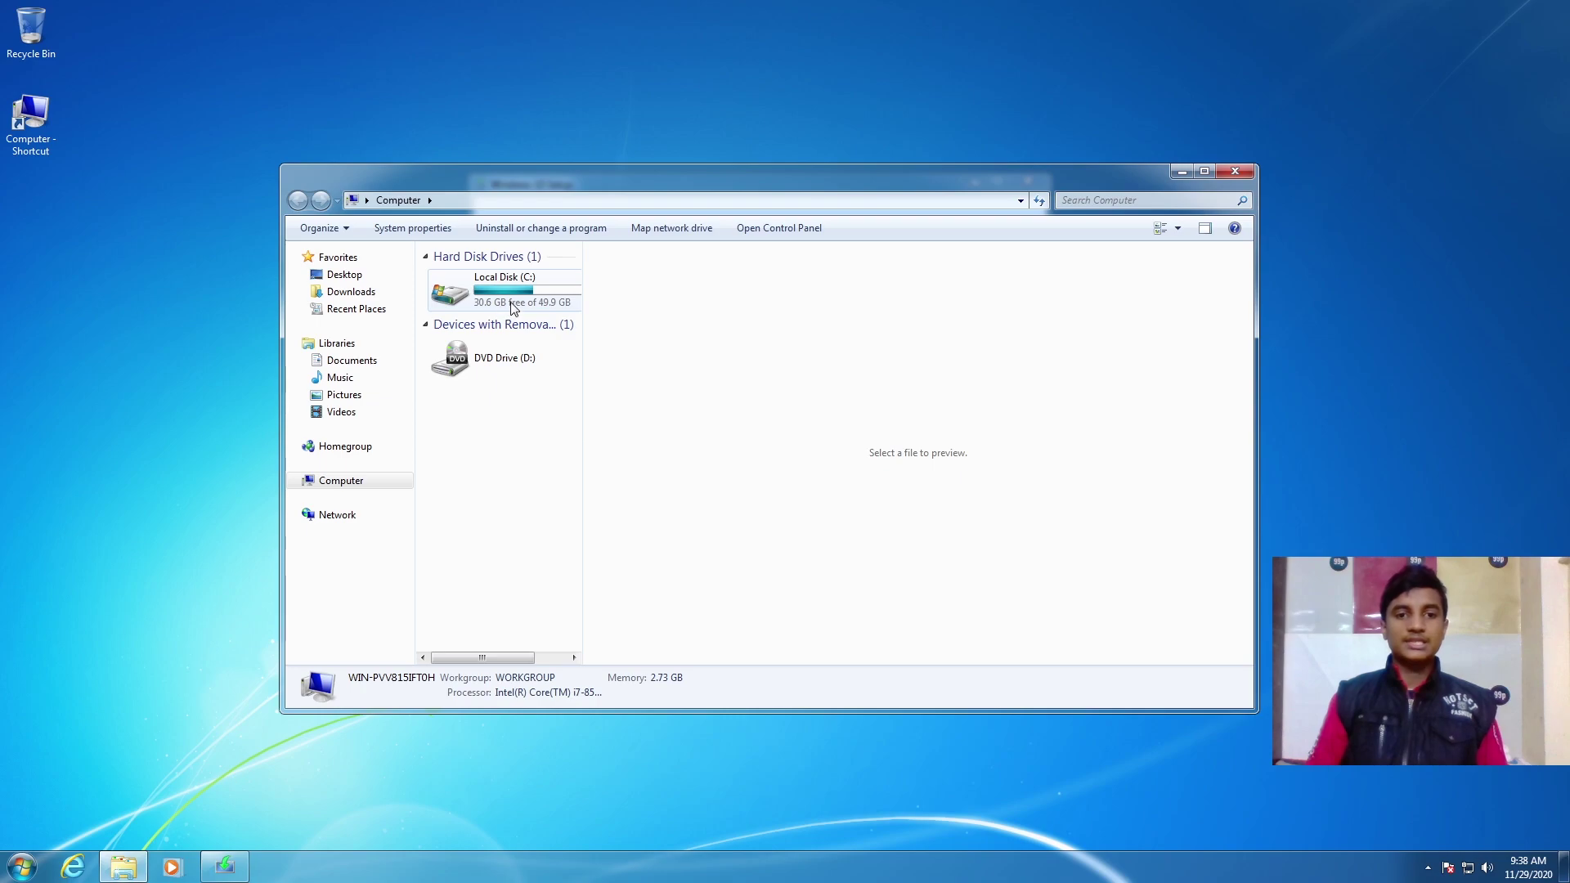
left_click(510, 309)
left_click(515, 433)
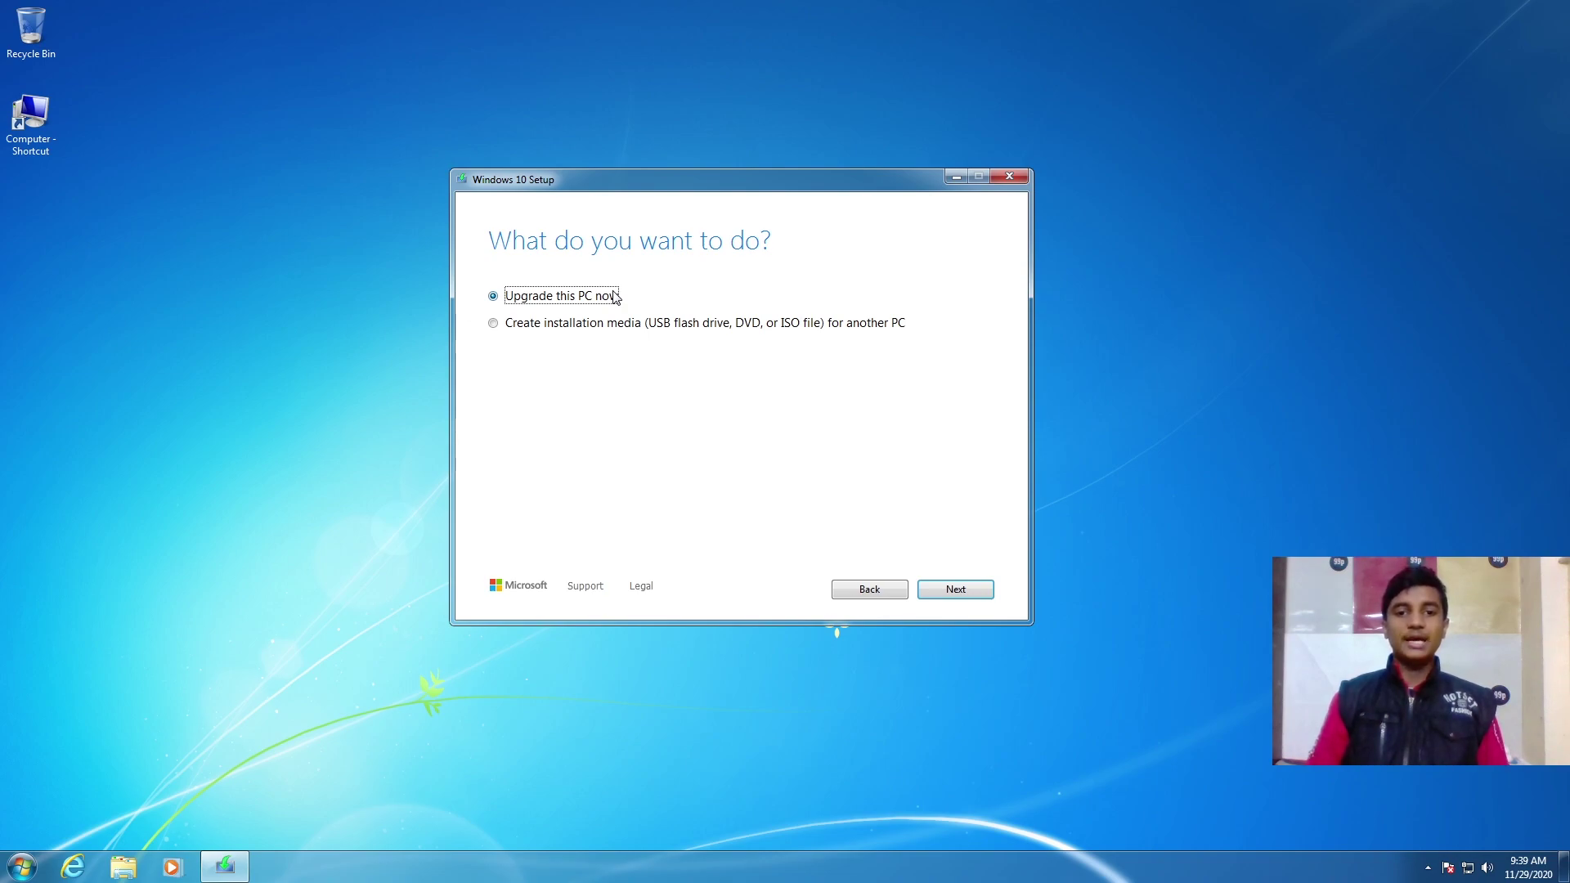
Choose to create installation media for another PC and keep the recommended language, edition and architecture options
left_click(515, 327)
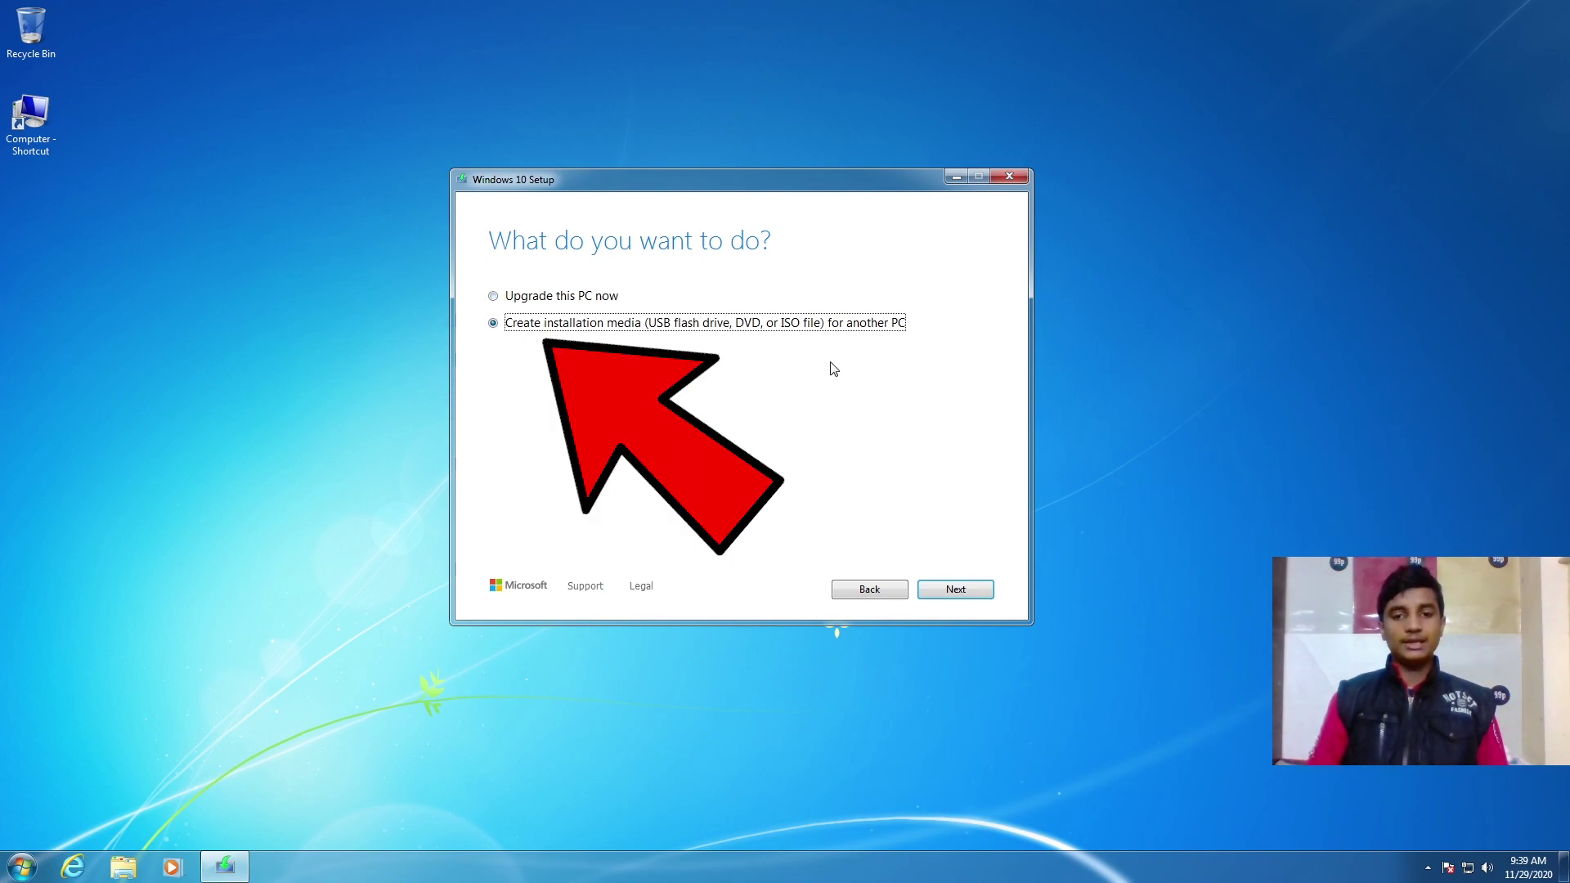
left_click(937, 590)
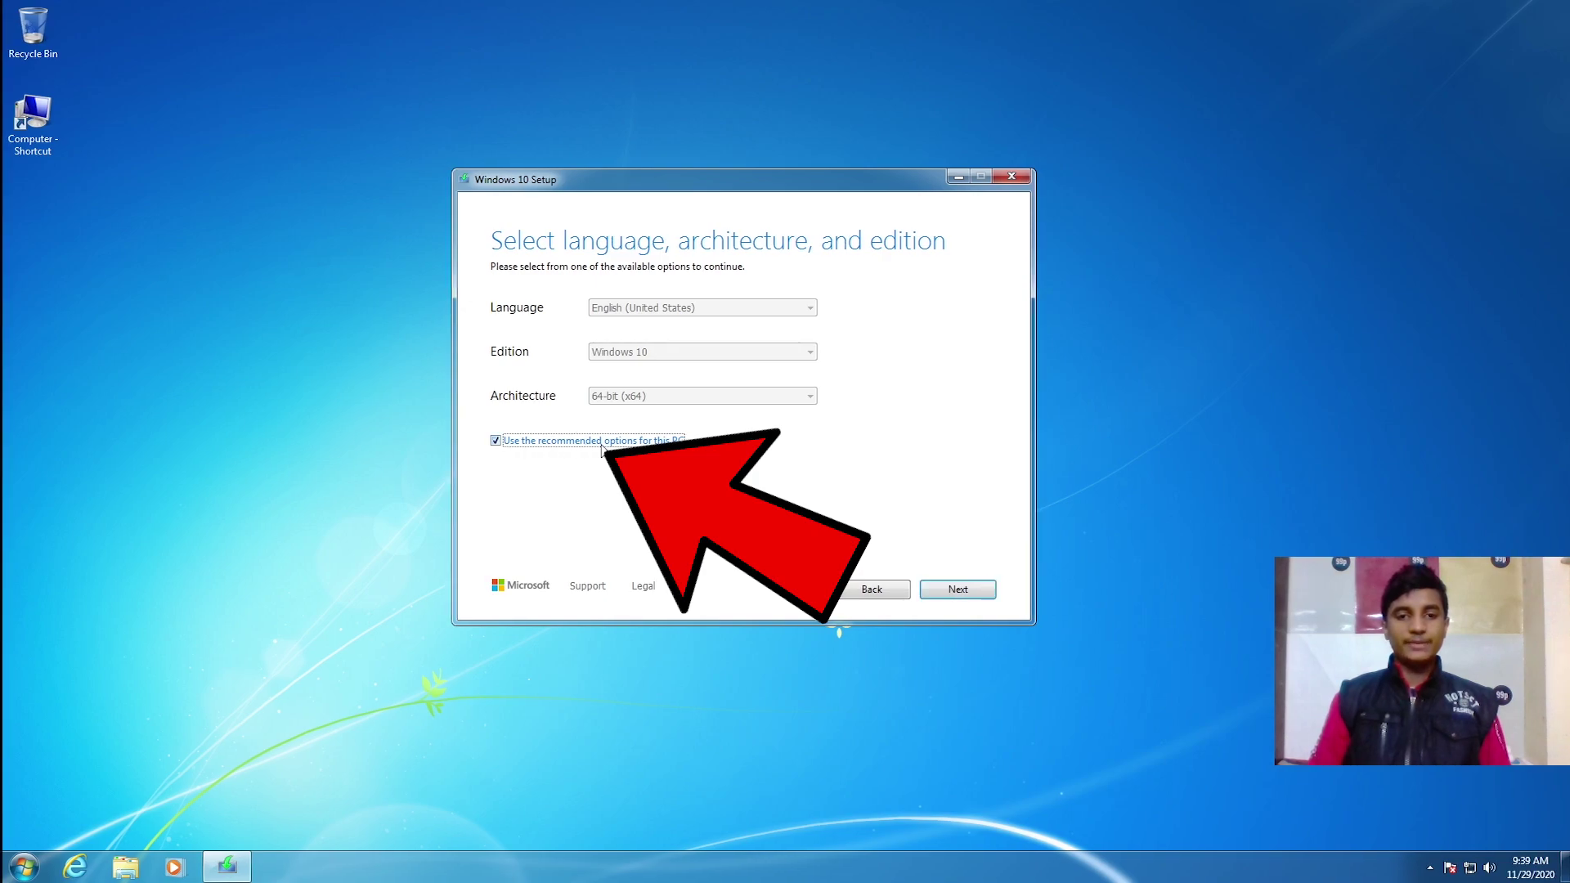
left_click(496, 442)
left_click(495, 442)
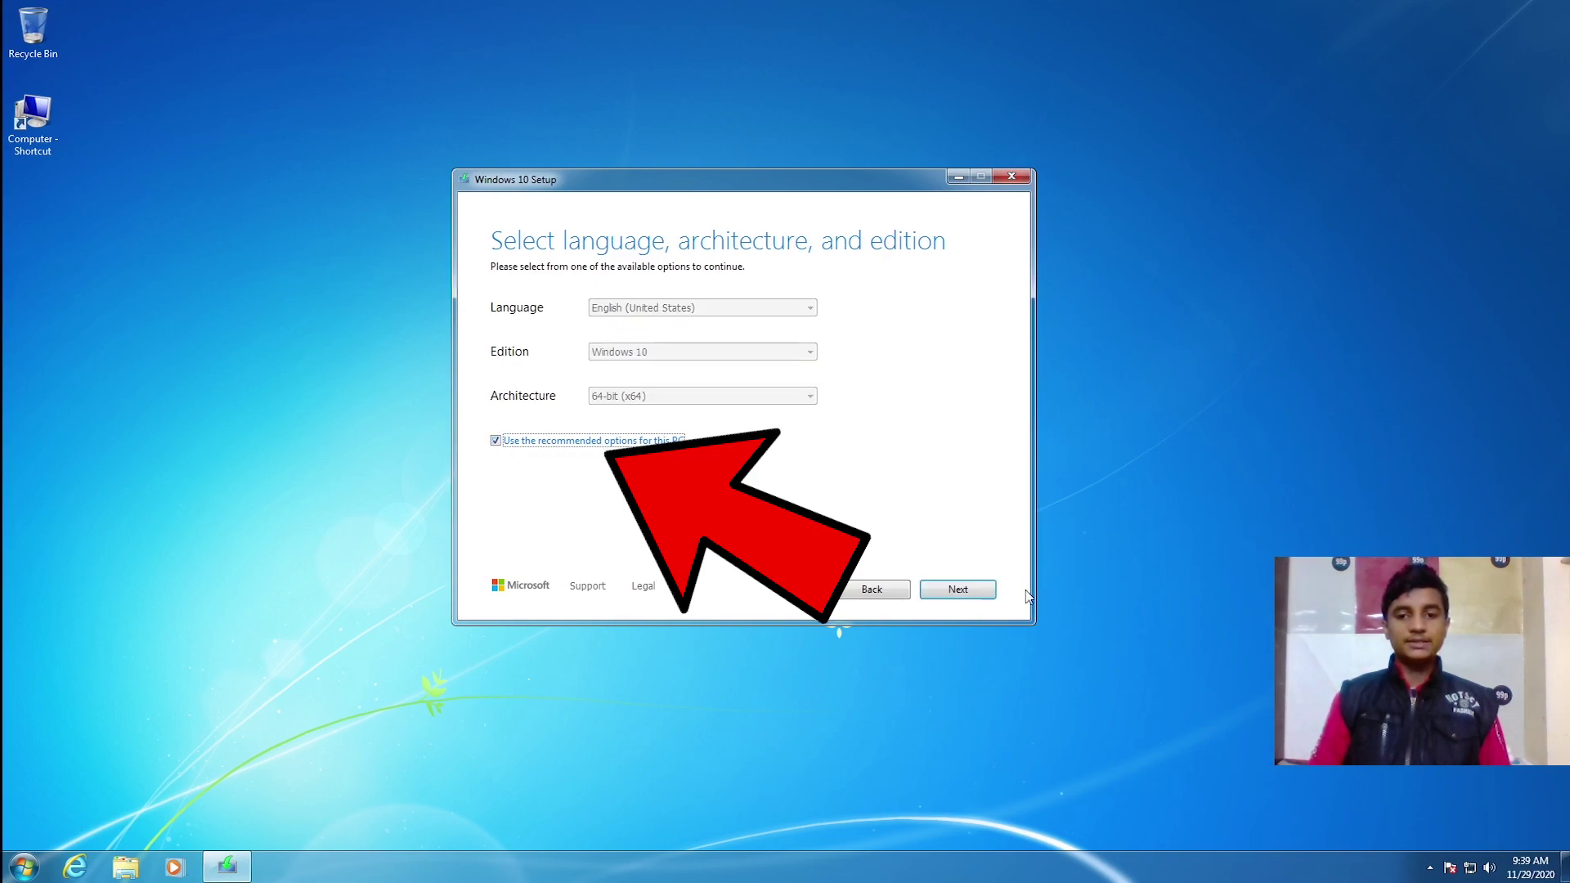
left_click(958, 590)
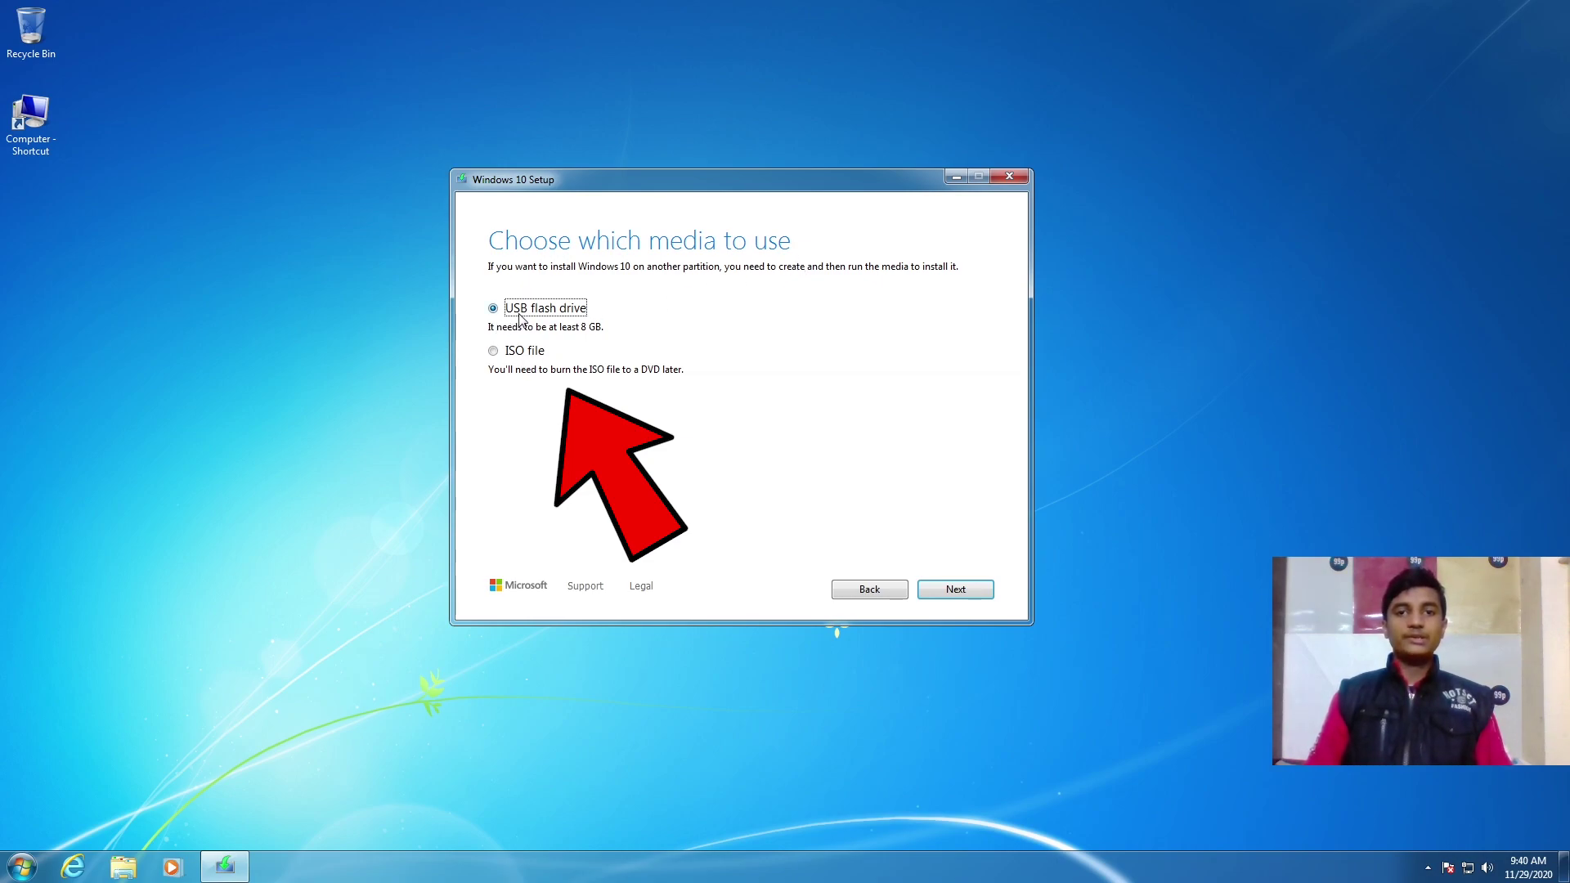
Choose ISO file as the media and save it to the Desktop as Windows10
left_click(523, 350)
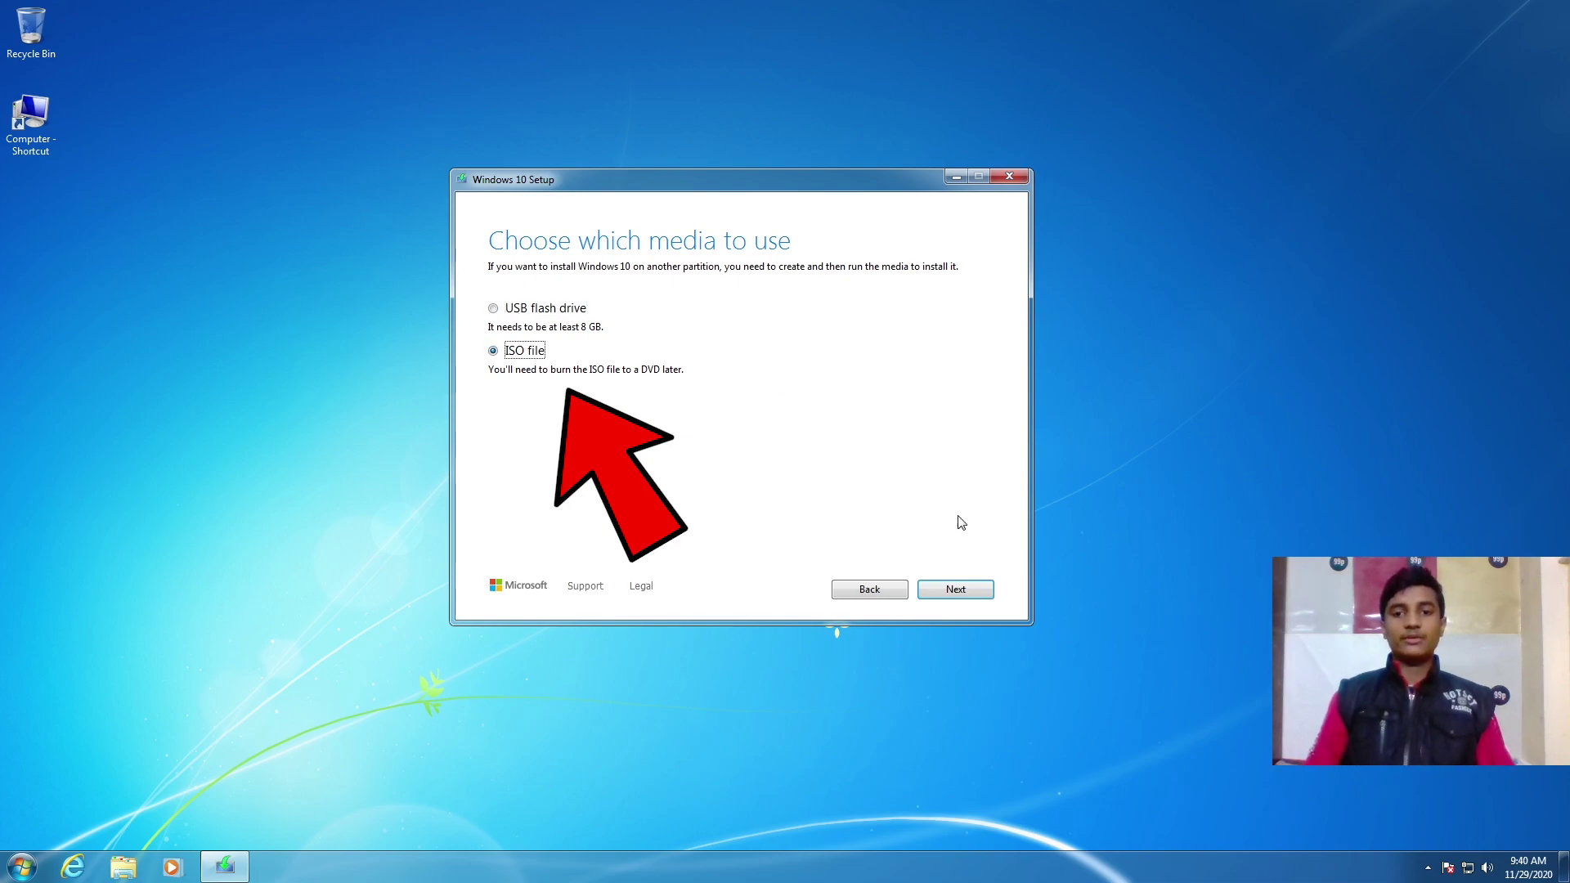
left_click(949, 592)
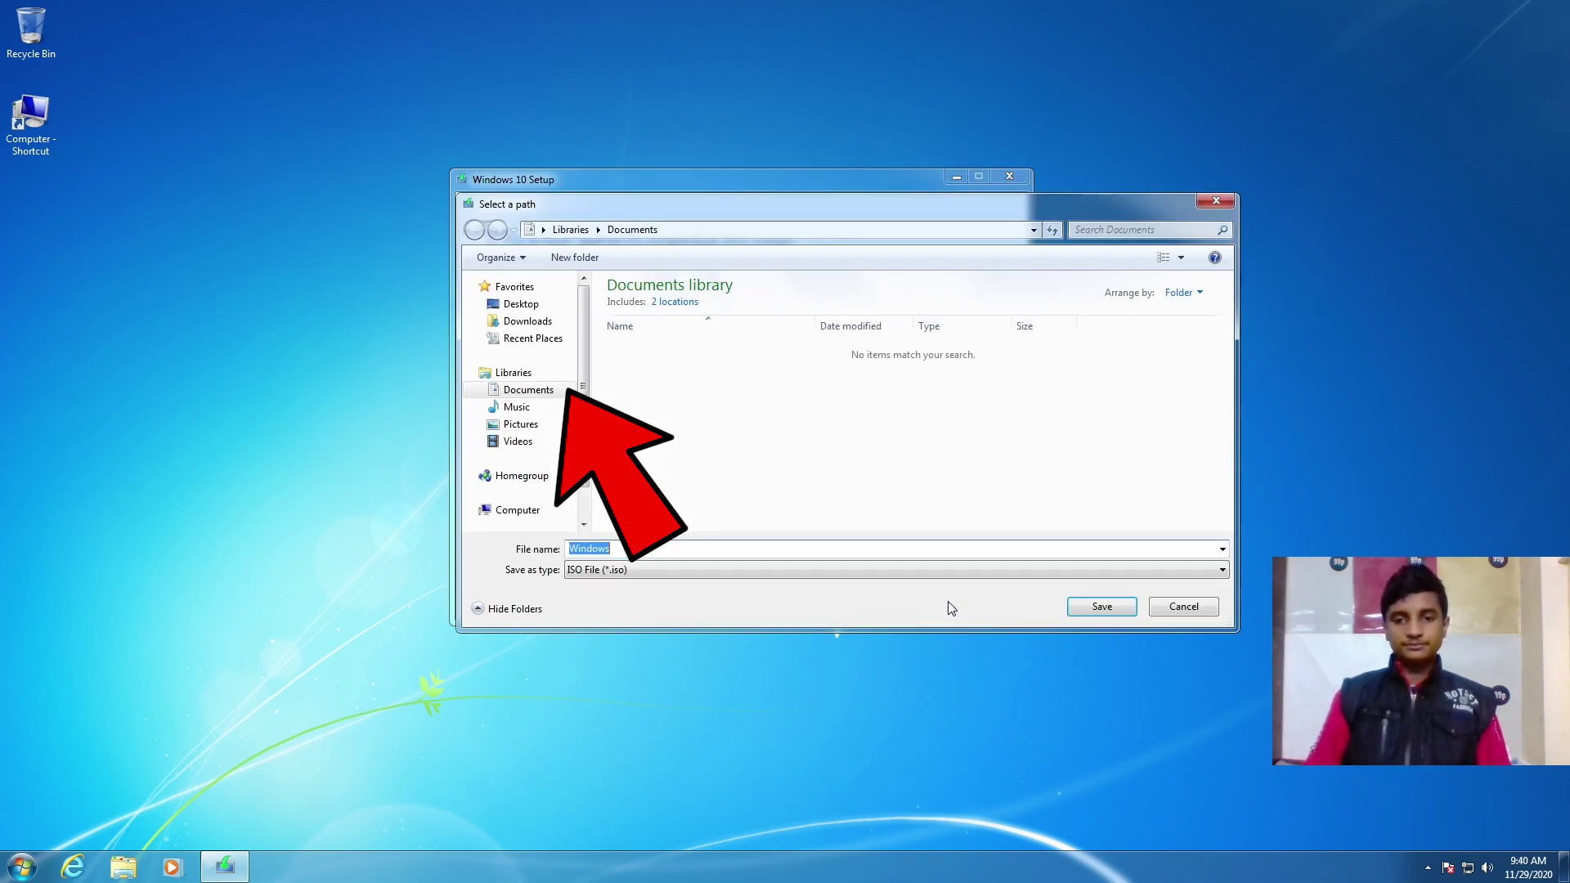
left_click_drag(737, 211, 699, 162)
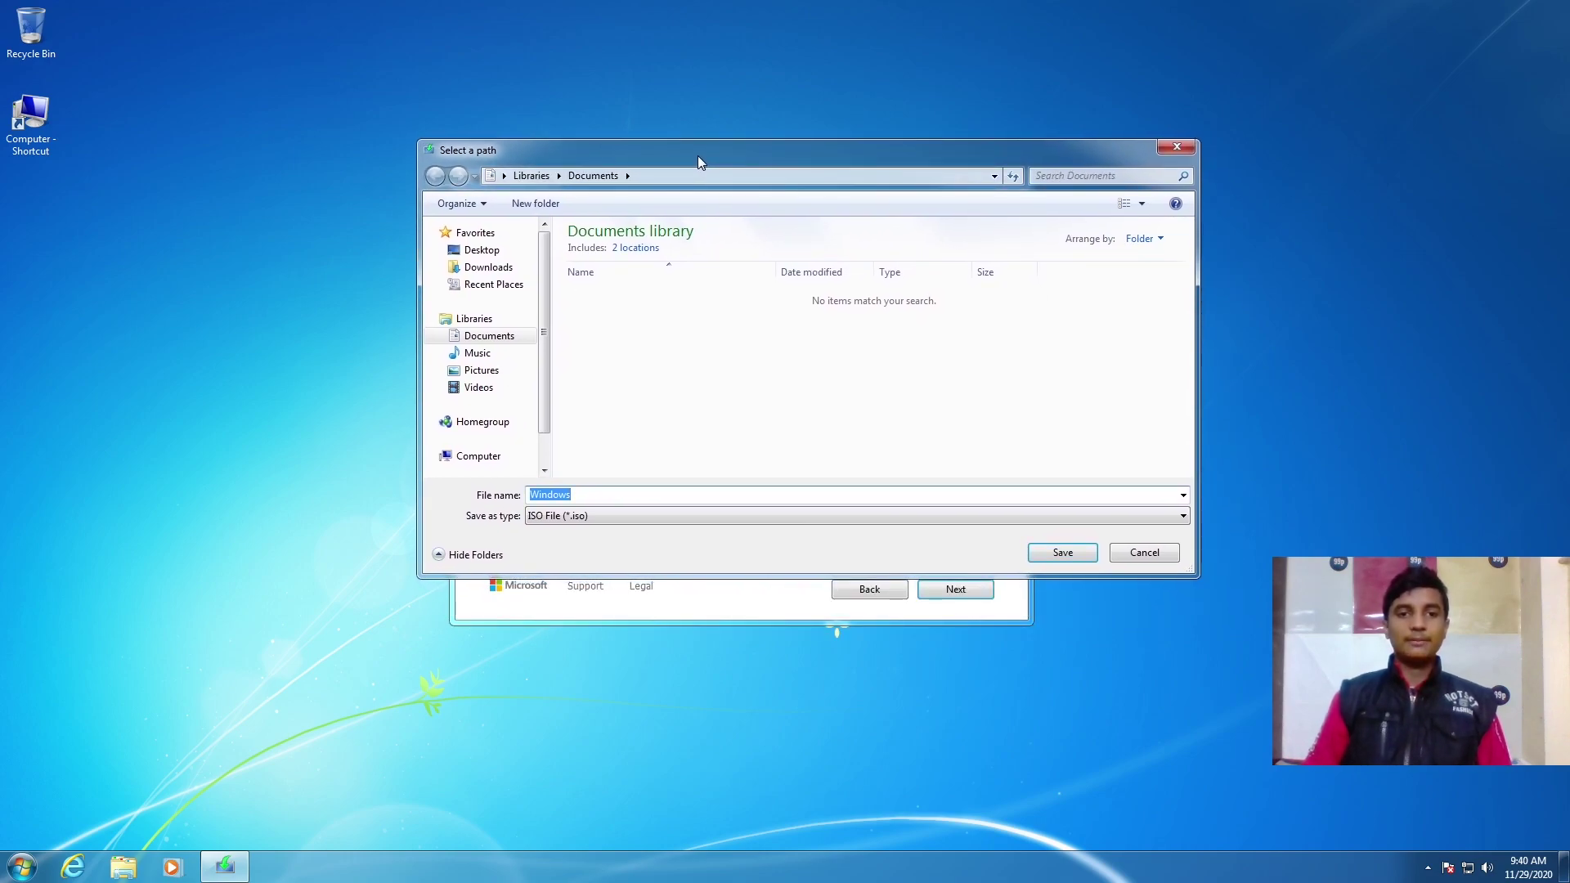
left_click(482, 249)
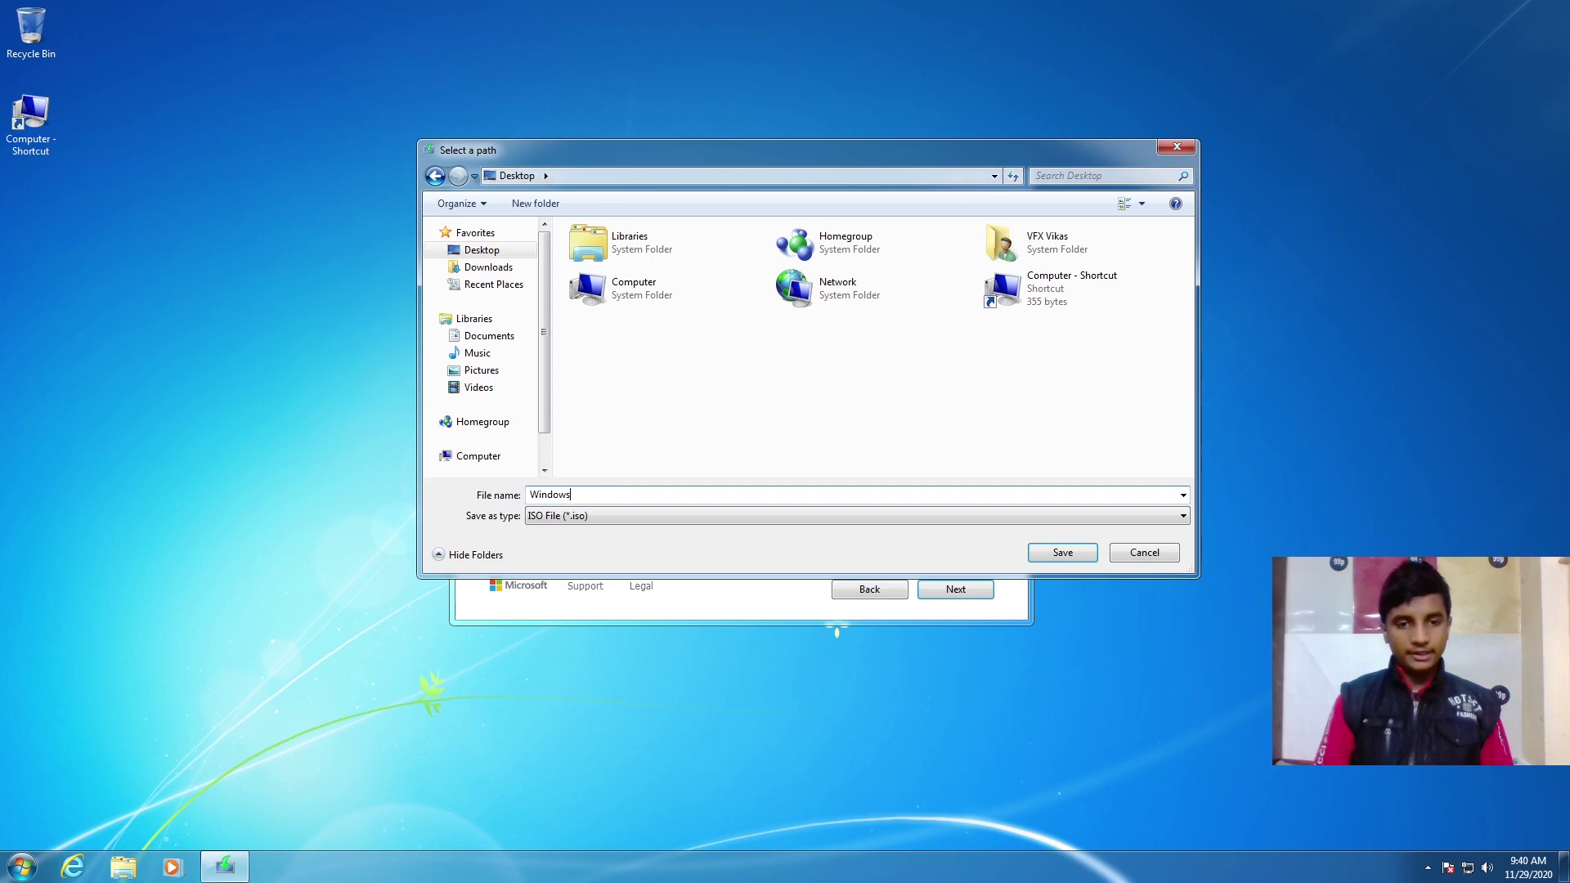
left_click(1063, 552)
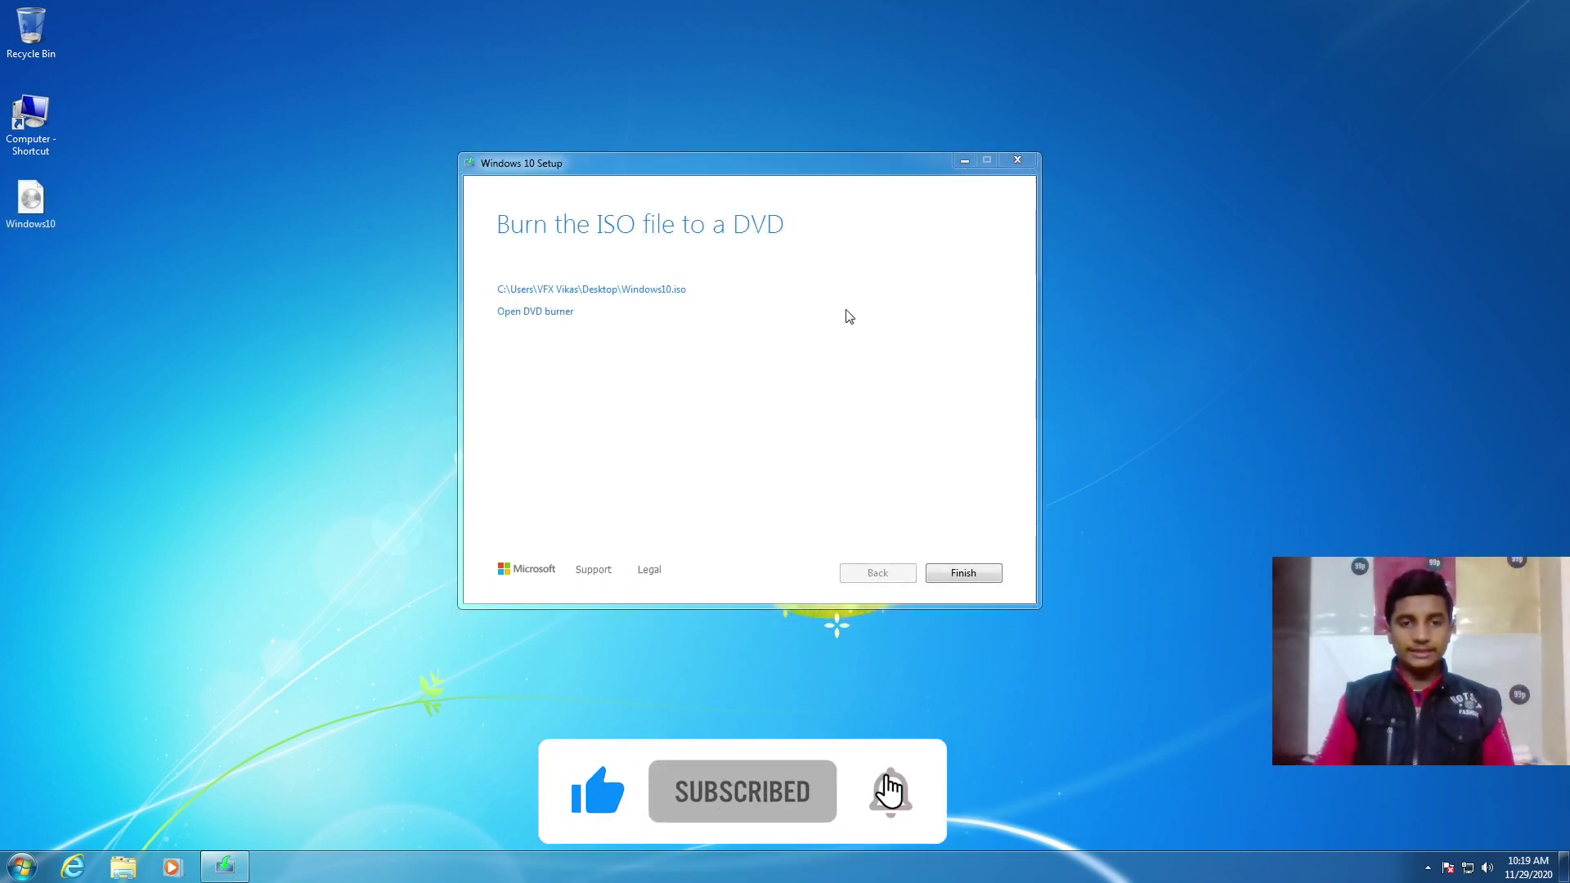
Finish Windows 10 Setup and move the Windows10 ISO icon farther toward the middle of the desktop
left_click(968, 578)
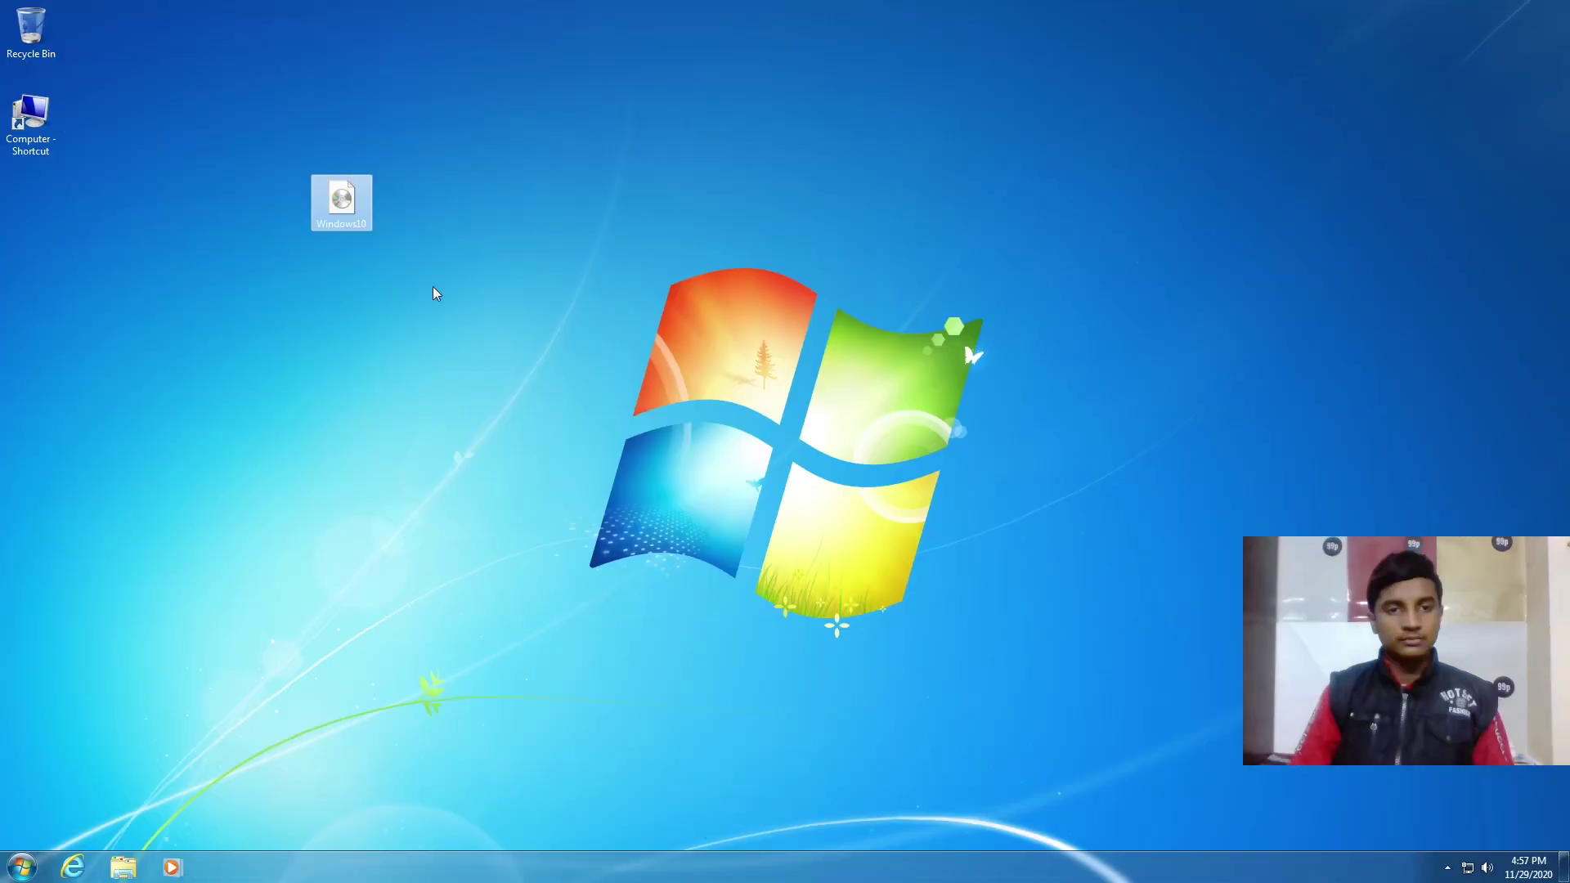
left_click_drag(341, 208, 424, 219)
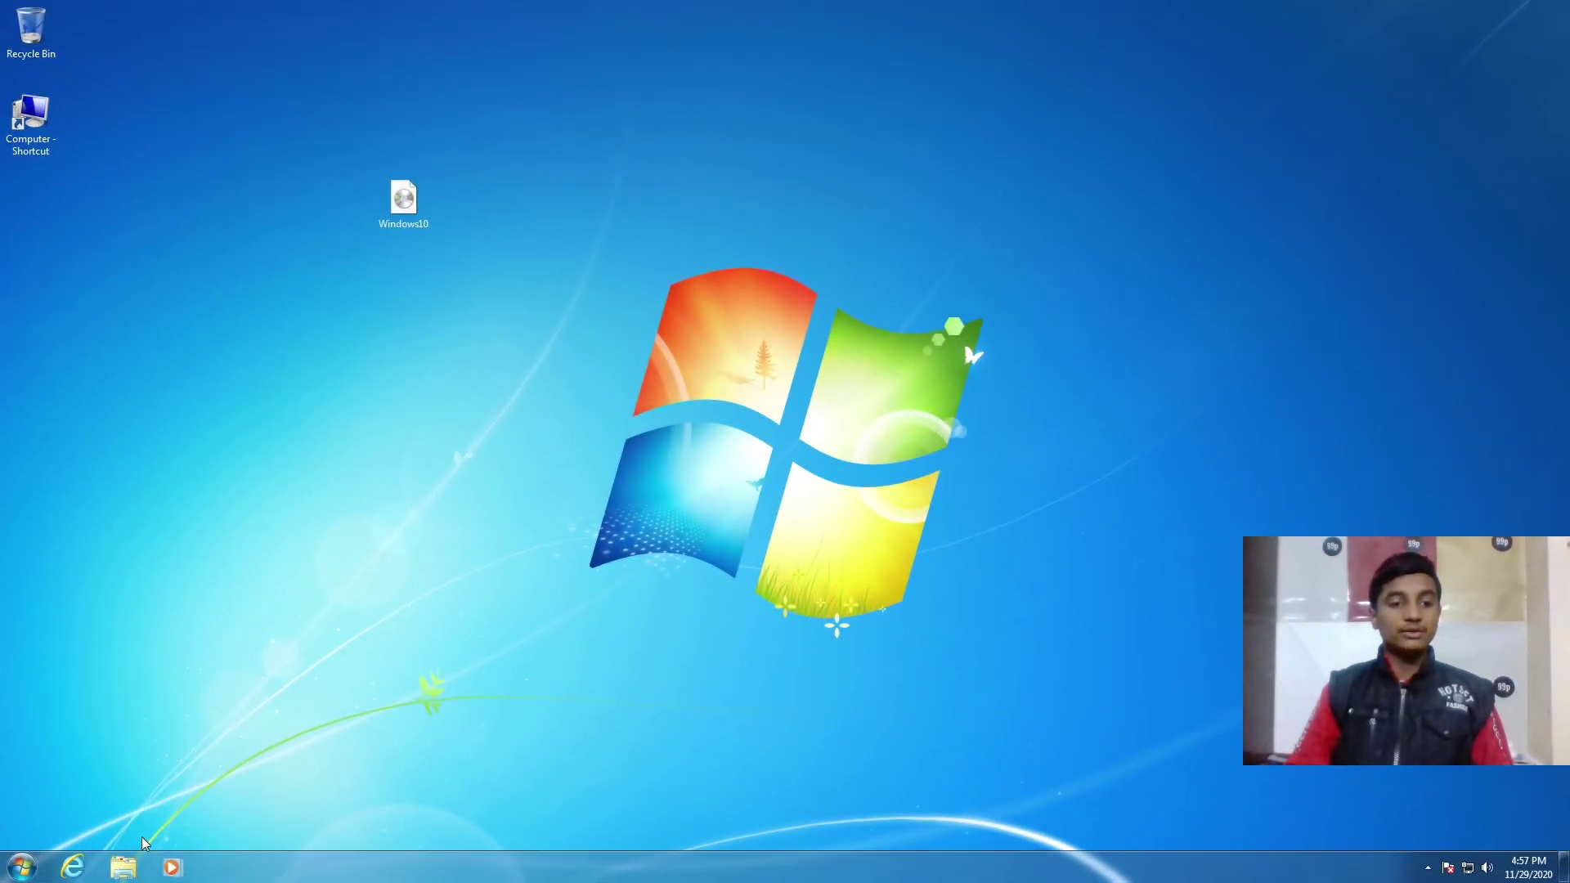
Switch to Internet Explorer, go to Google and search for "winrar"
left_click(80, 867)
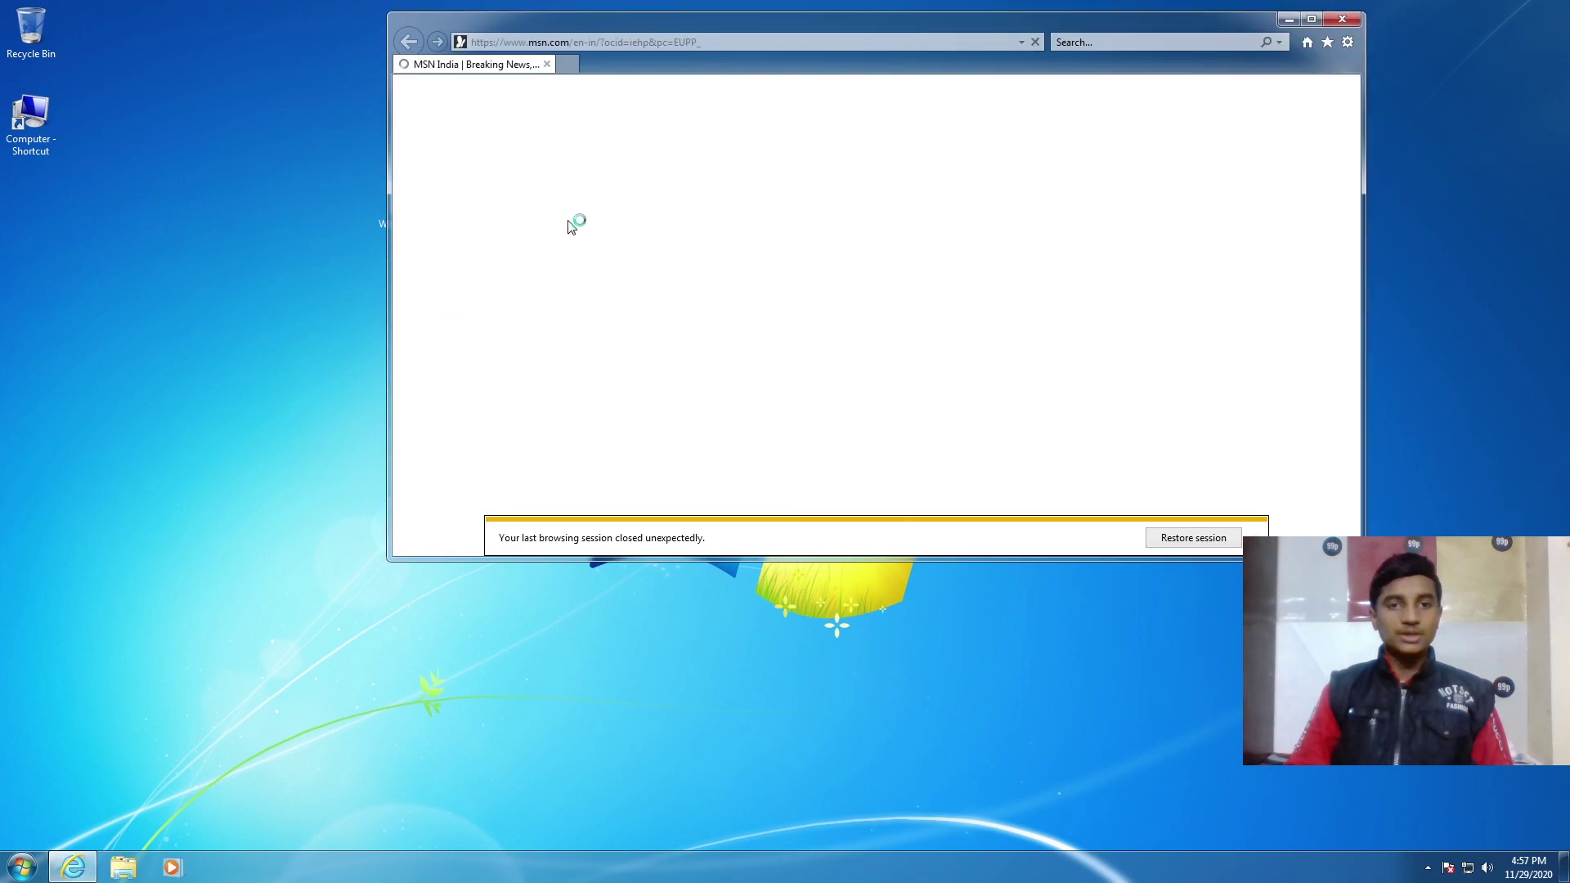
type("g")
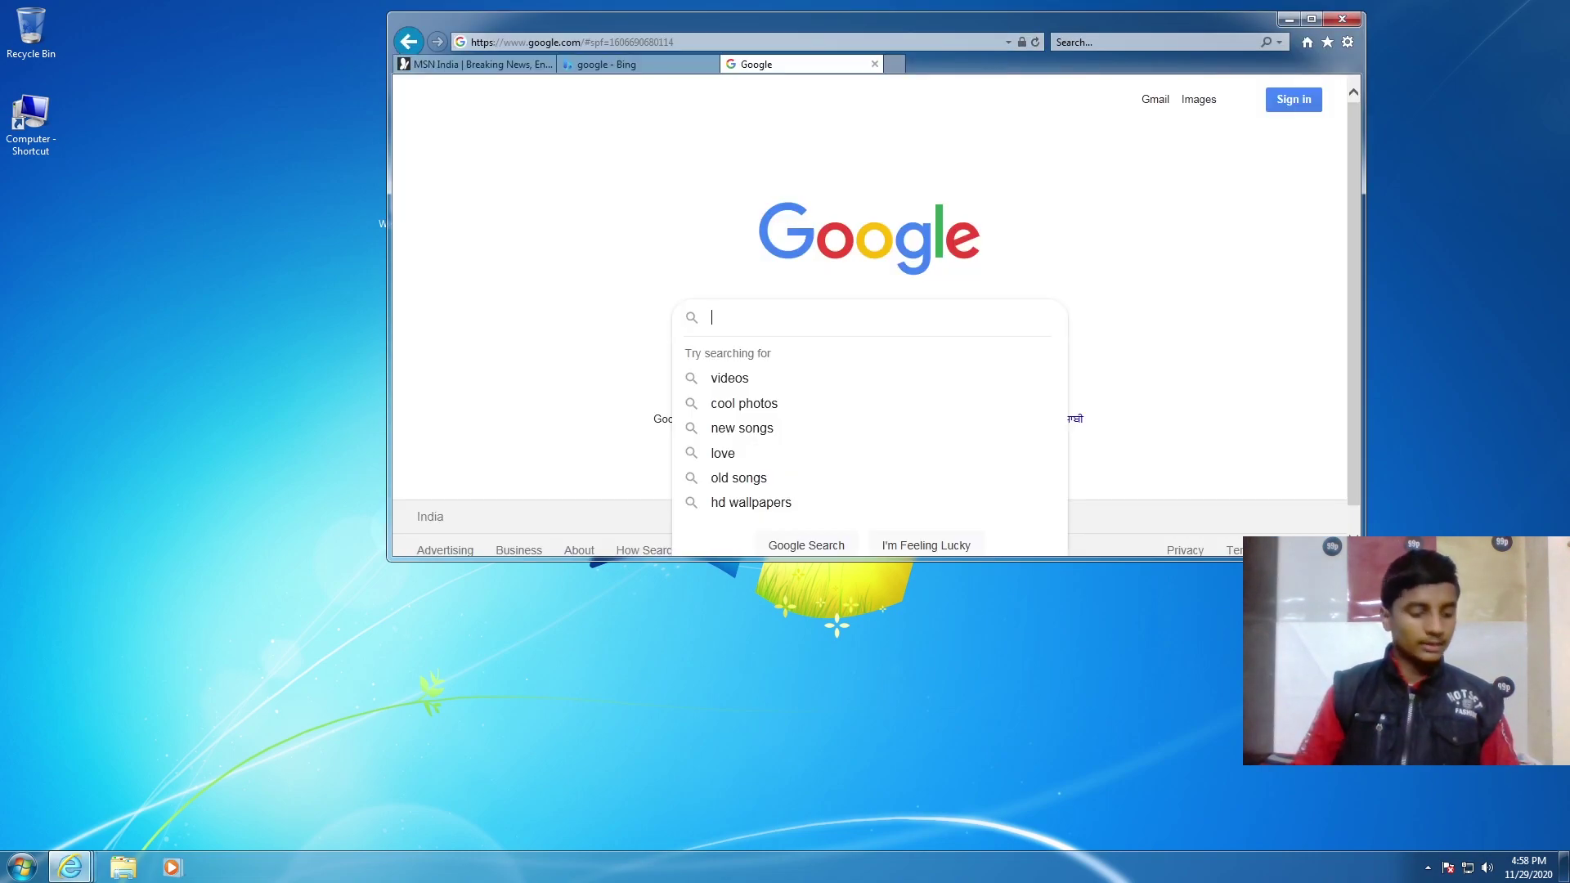
type("inrar")
key("Return")
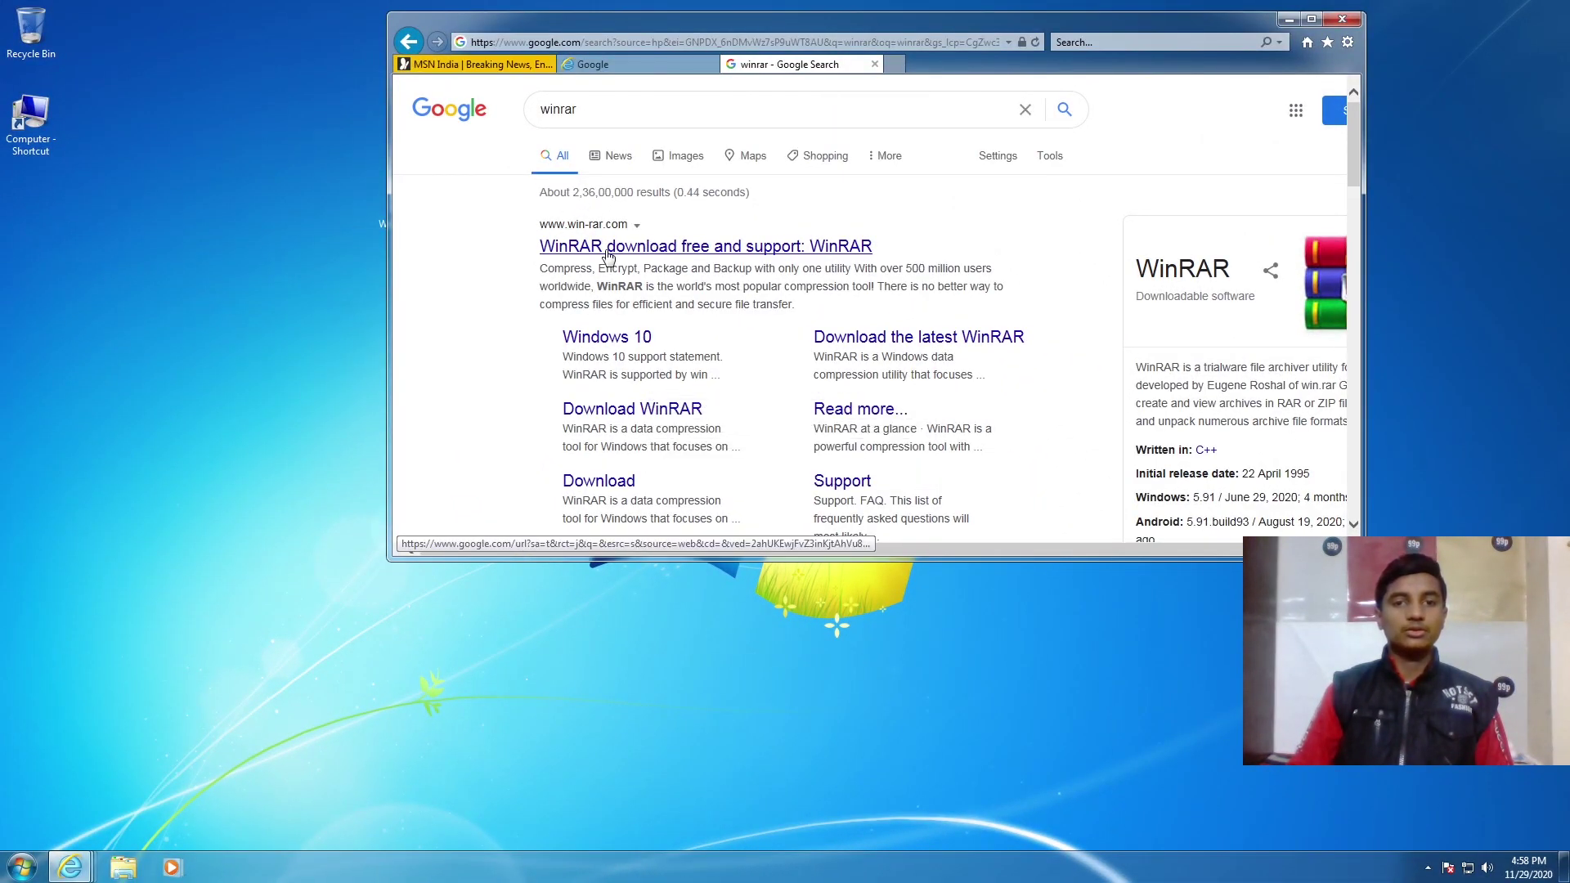
Open the official WinRAR site from the search results and download WinRAR
left_click(613, 247)
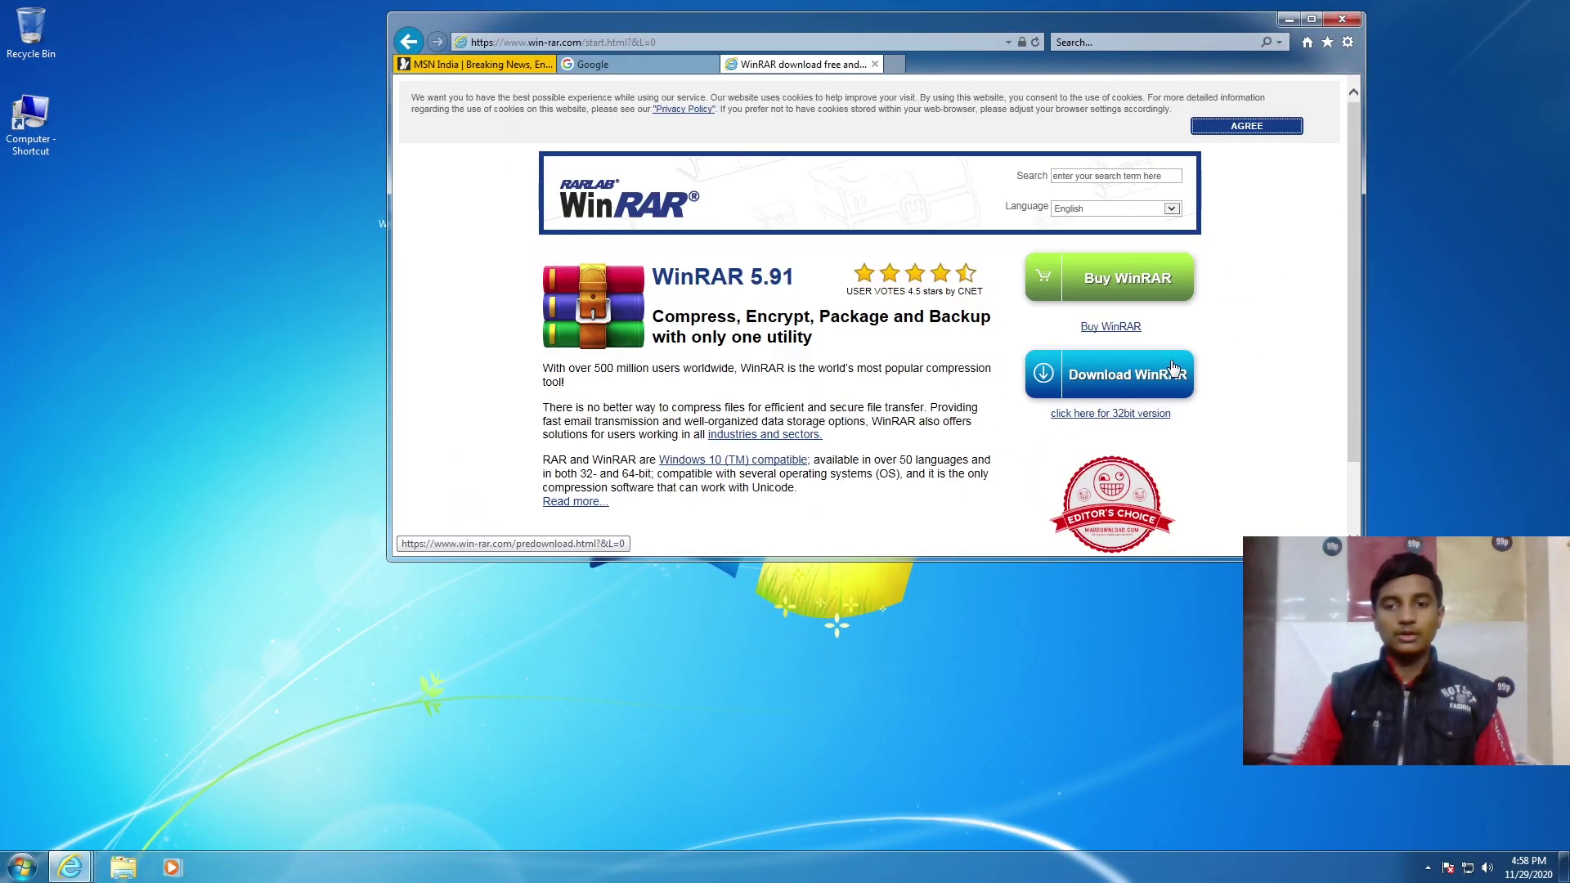
left_click(1177, 370)
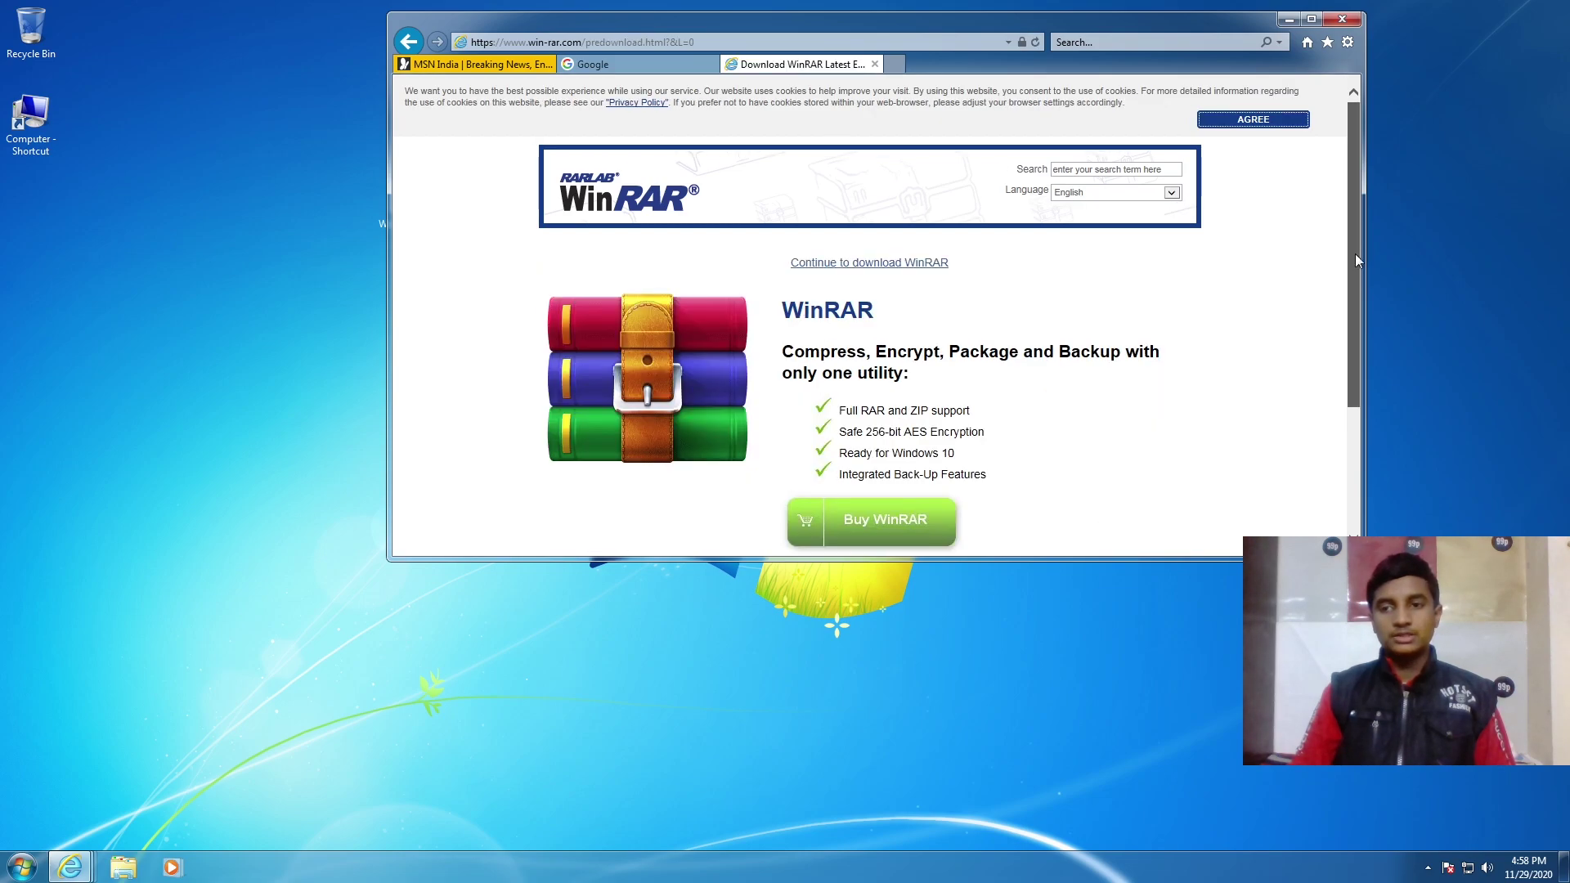
left_click_drag(1356, 254, 1330, 401)
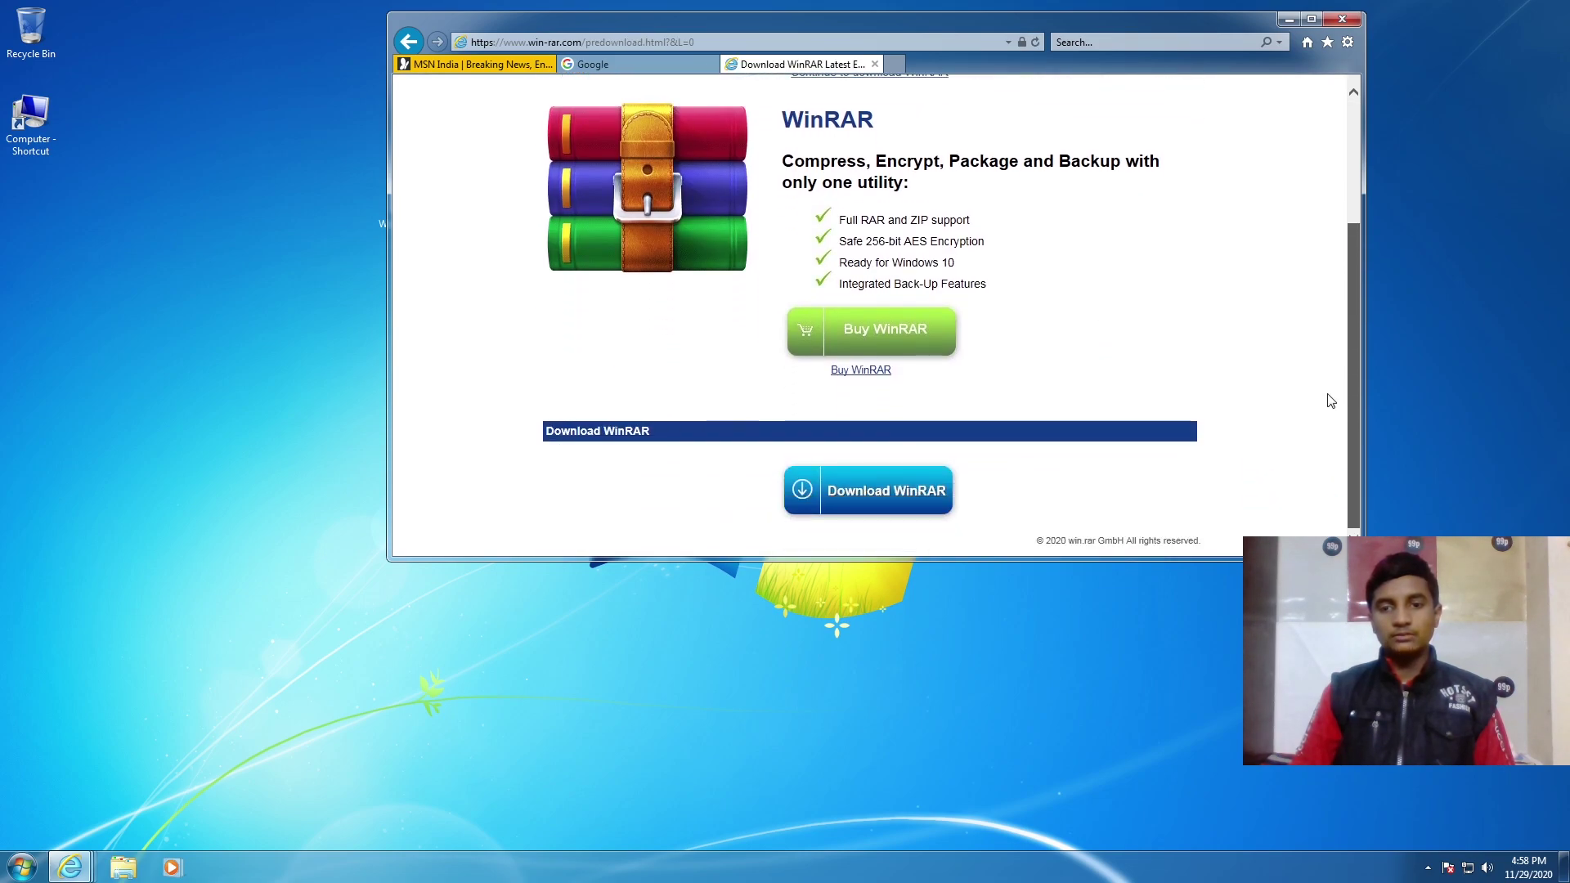
left_click(839, 495)
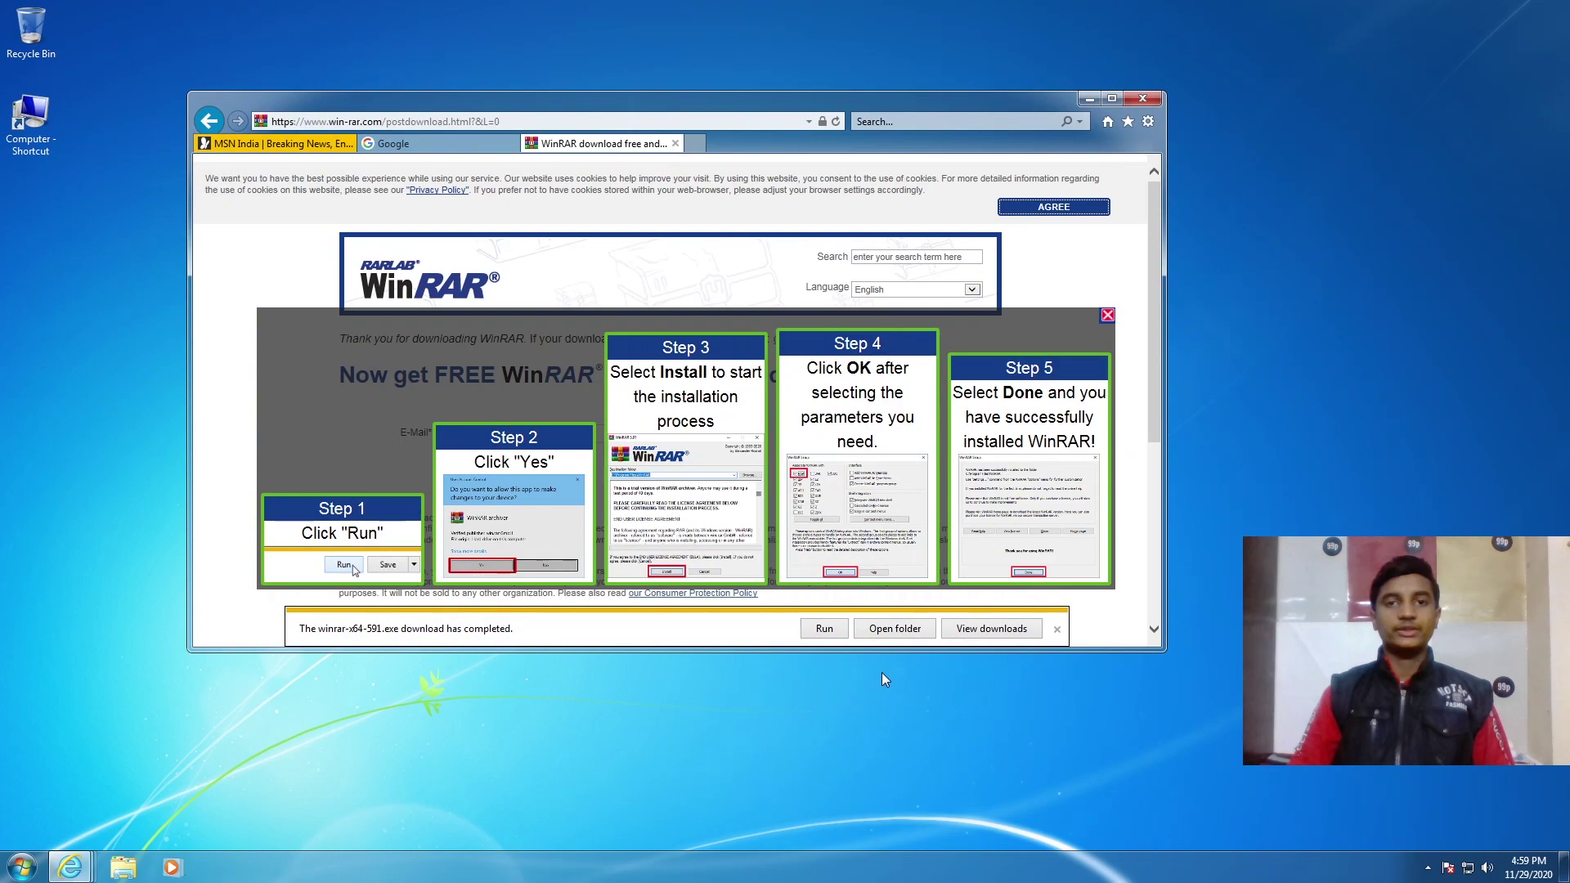
Open the folder containing the downloaded winrar-x64-591 installer, launch it and allow it to make changes to the computer
left_click(904, 633)
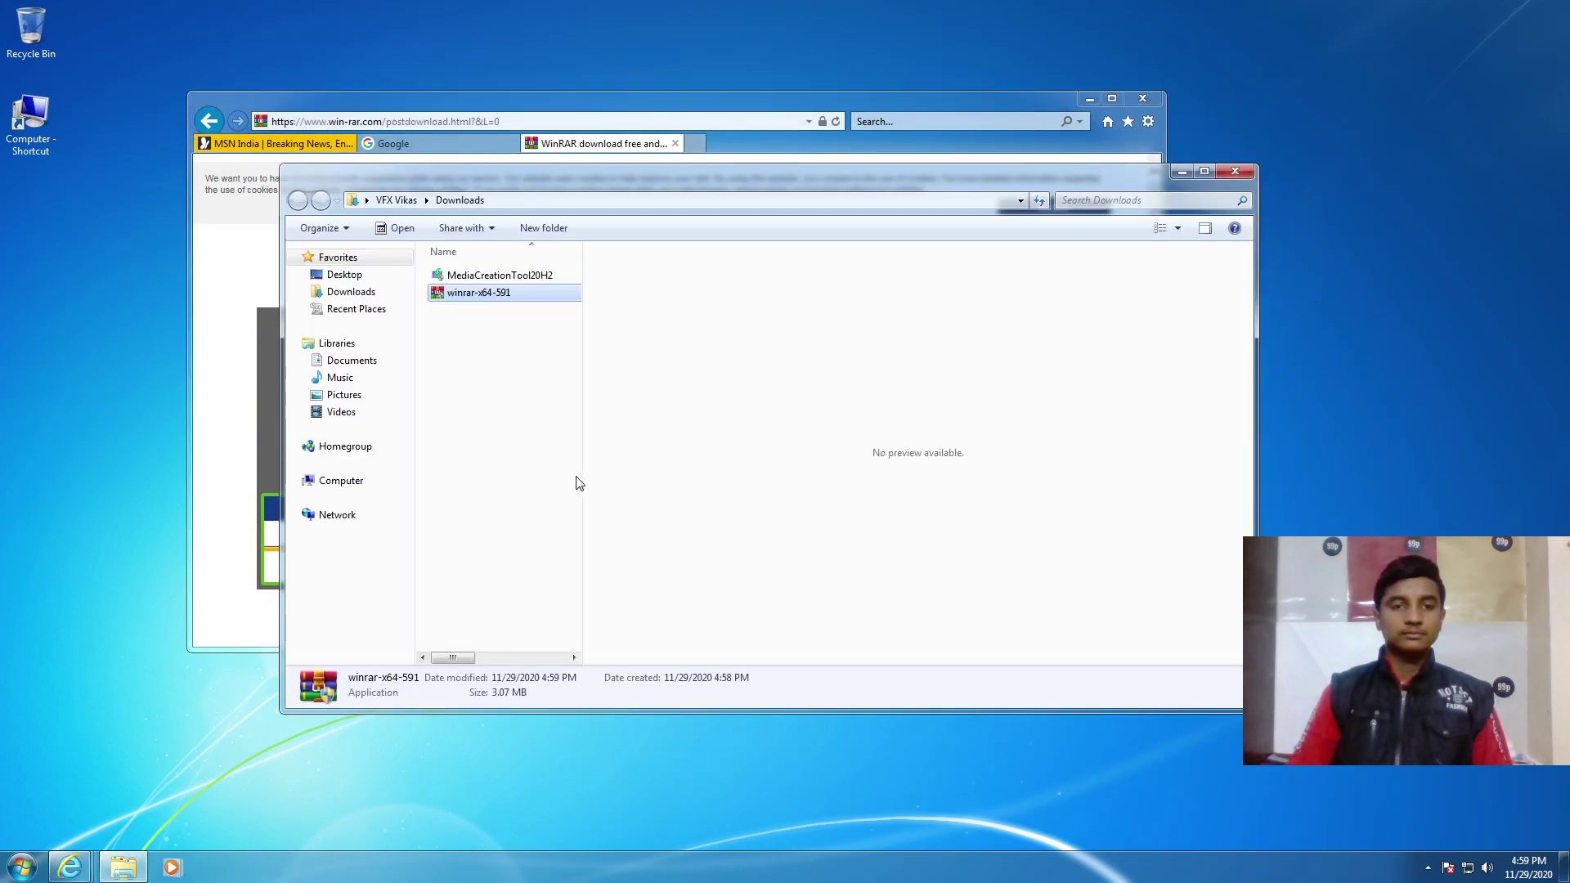
right_click(457, 297)
left_click(487, 326)
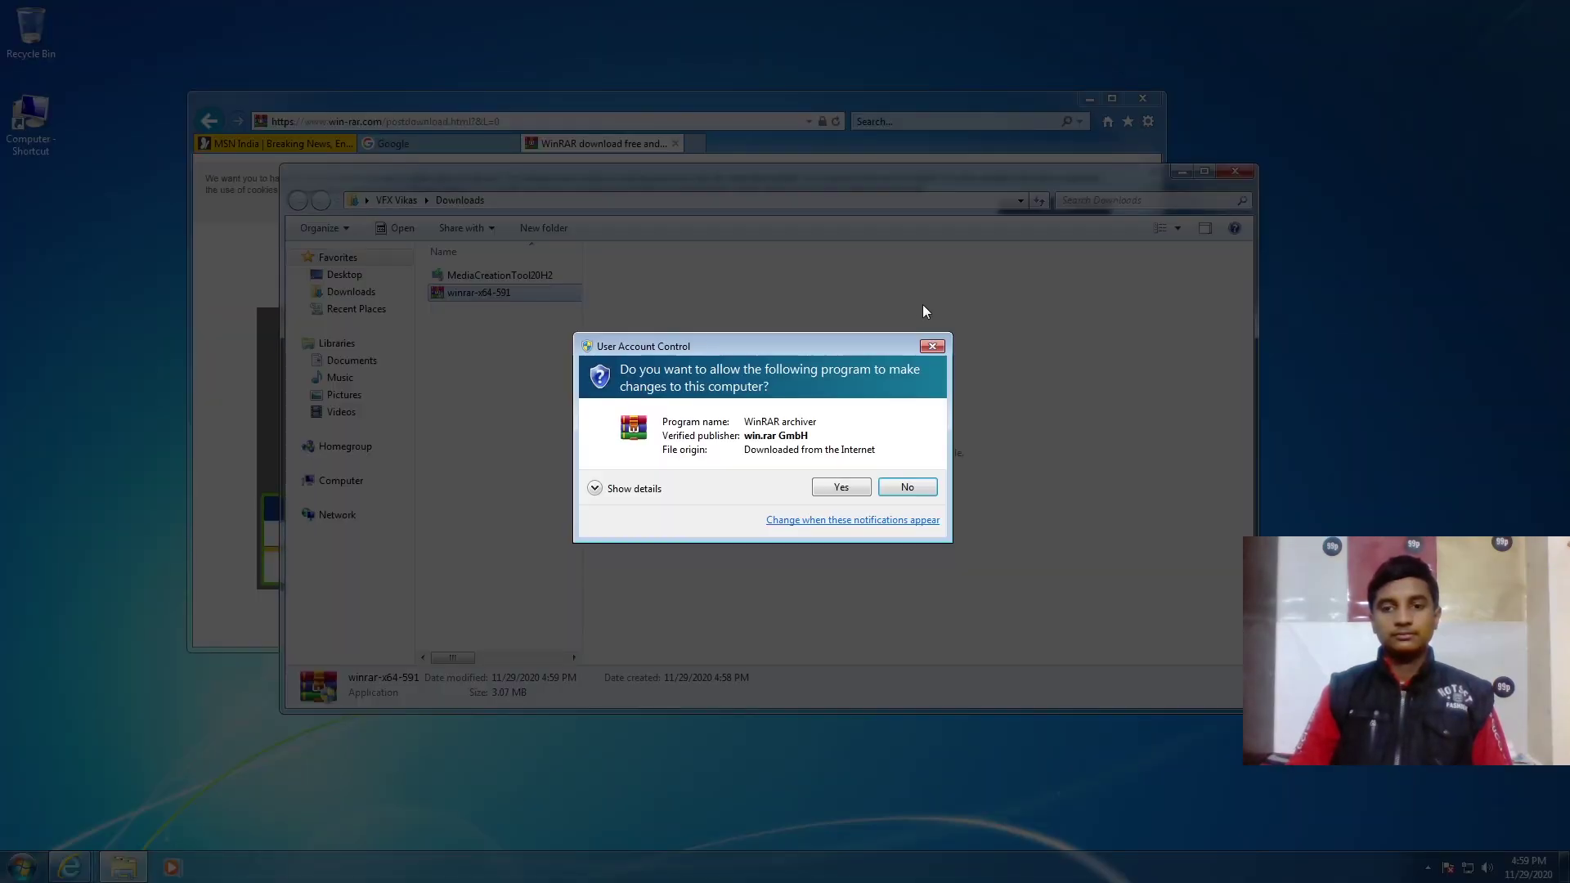
left_click(842, 487)
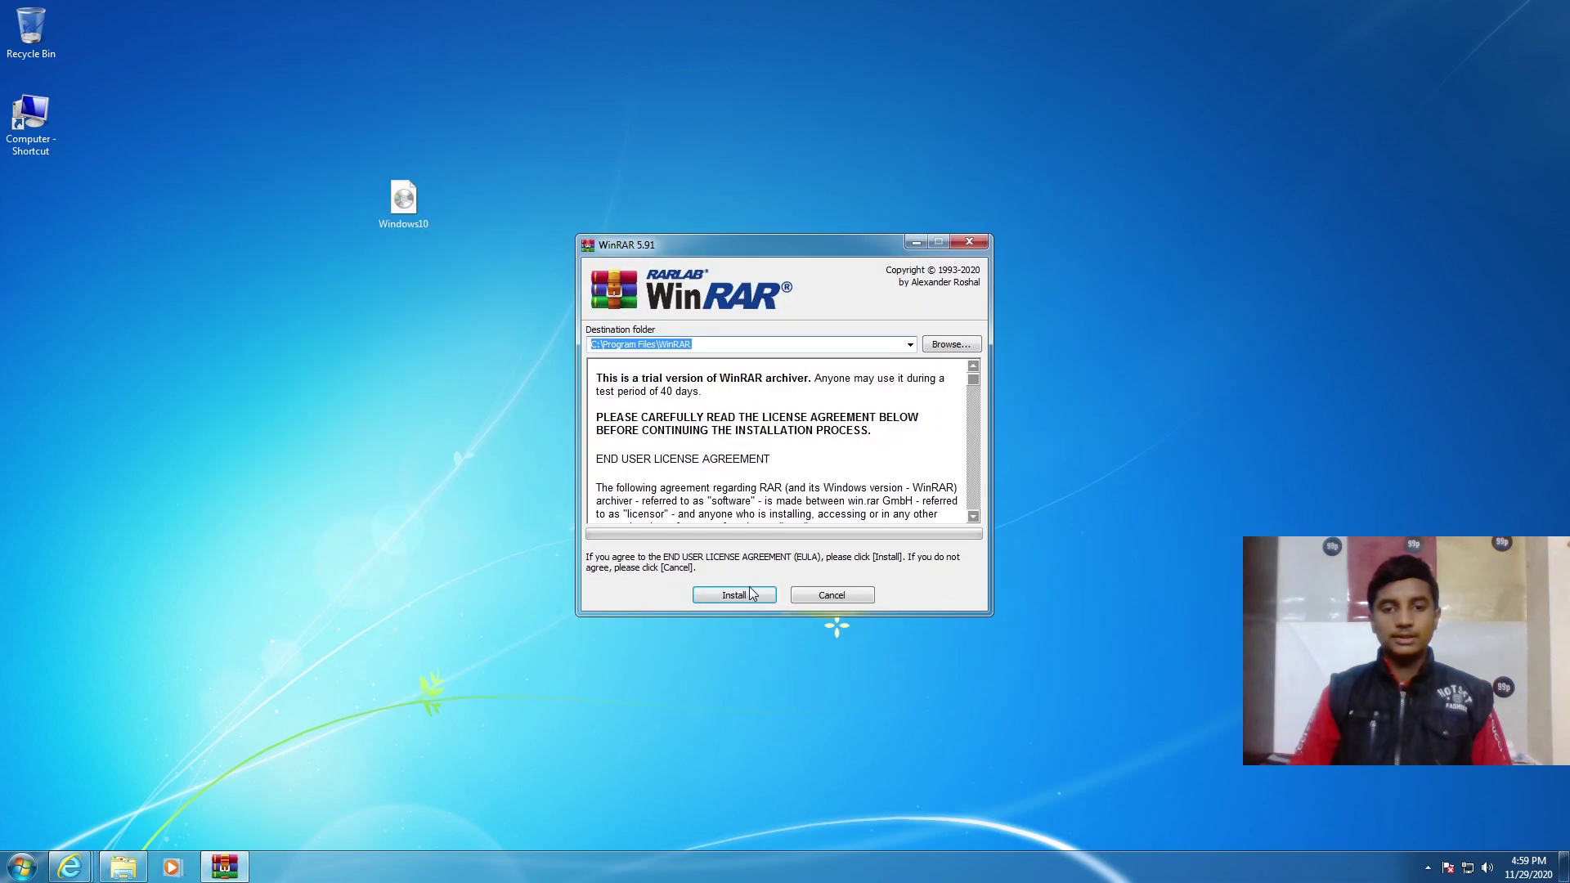
Install WinRAR in C:\Program Files\WinRAR with the default associations and shell integration, and finish its setup
left_click(736, 596)
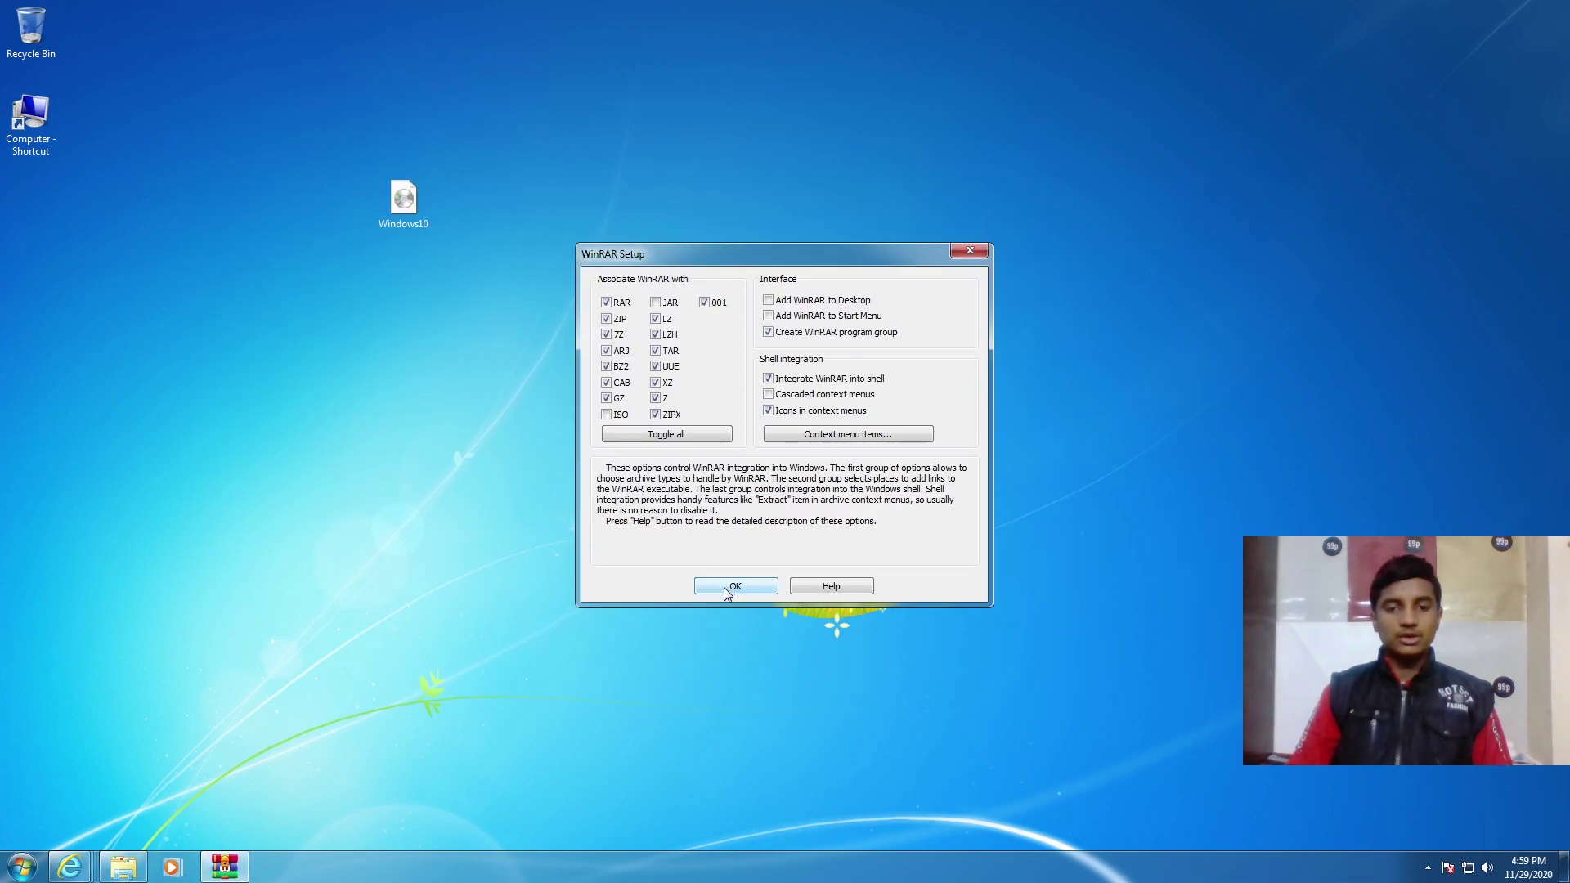
left_click(723, 588)
left_click(782, 585)
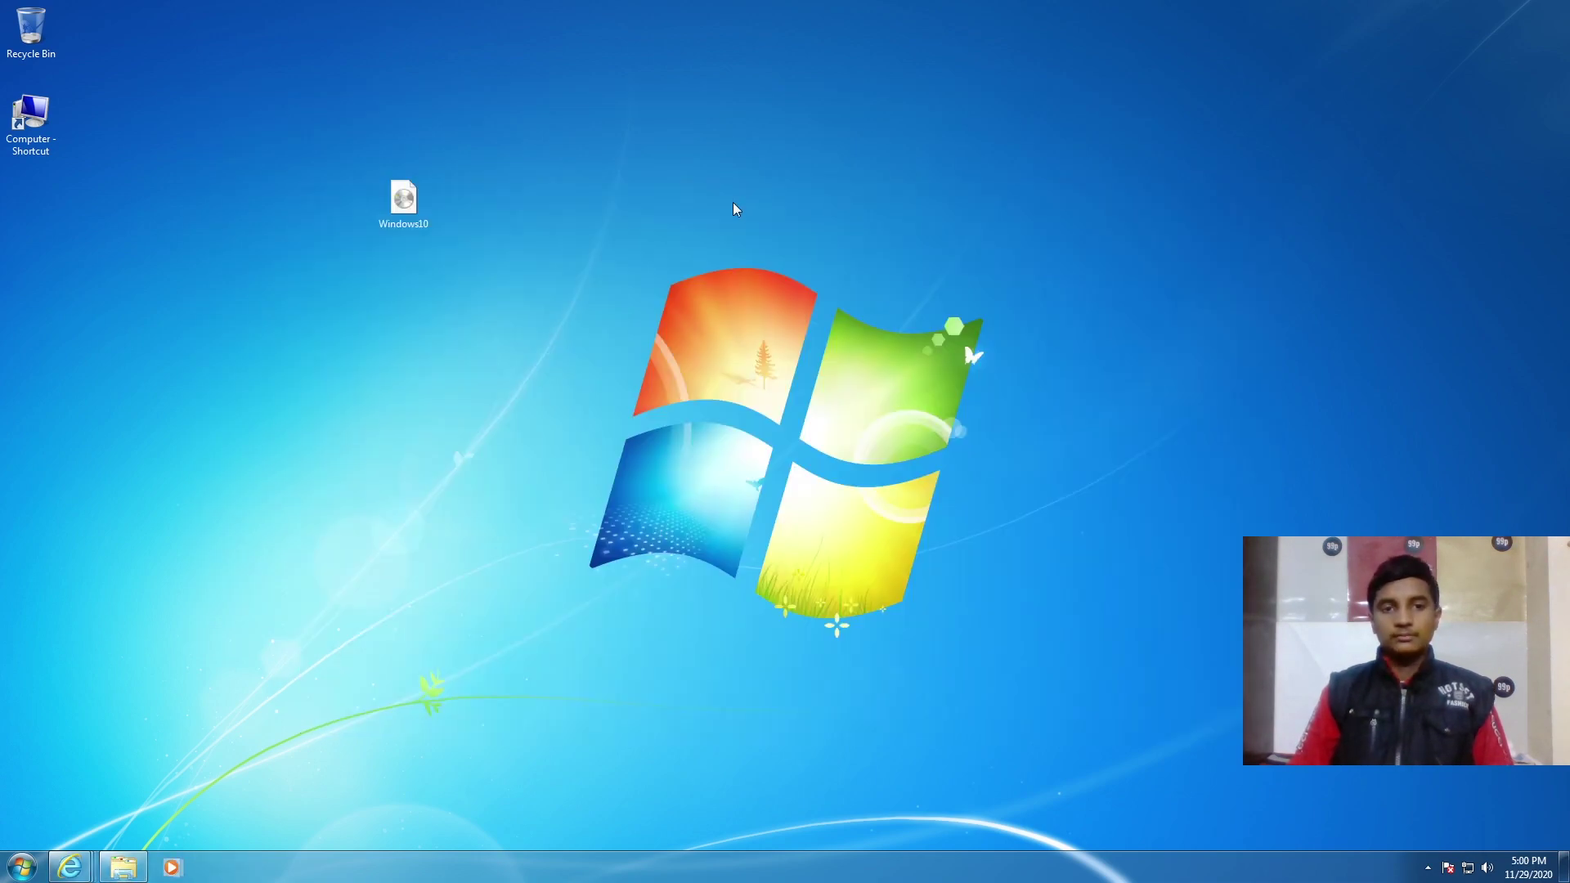
Move the Windows10 ISO to the upper middle of the desktop and extract its files with WinRAR to Desktop\Windows10
left_click_drag(404, 200, 775, 180)
left_click(870, 134)
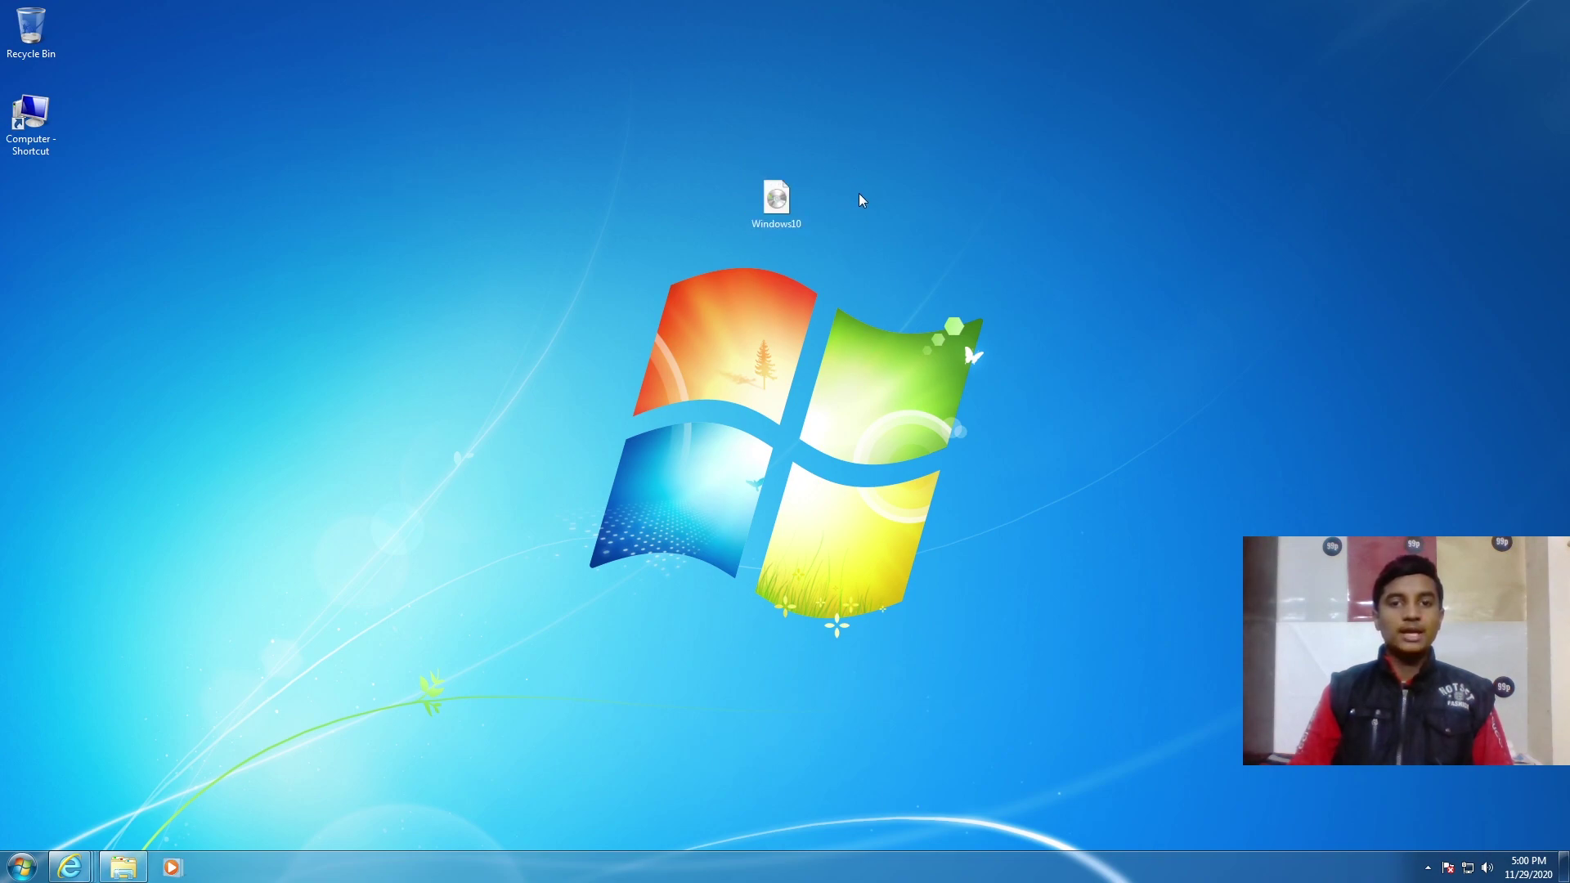
right_click(782, 198)
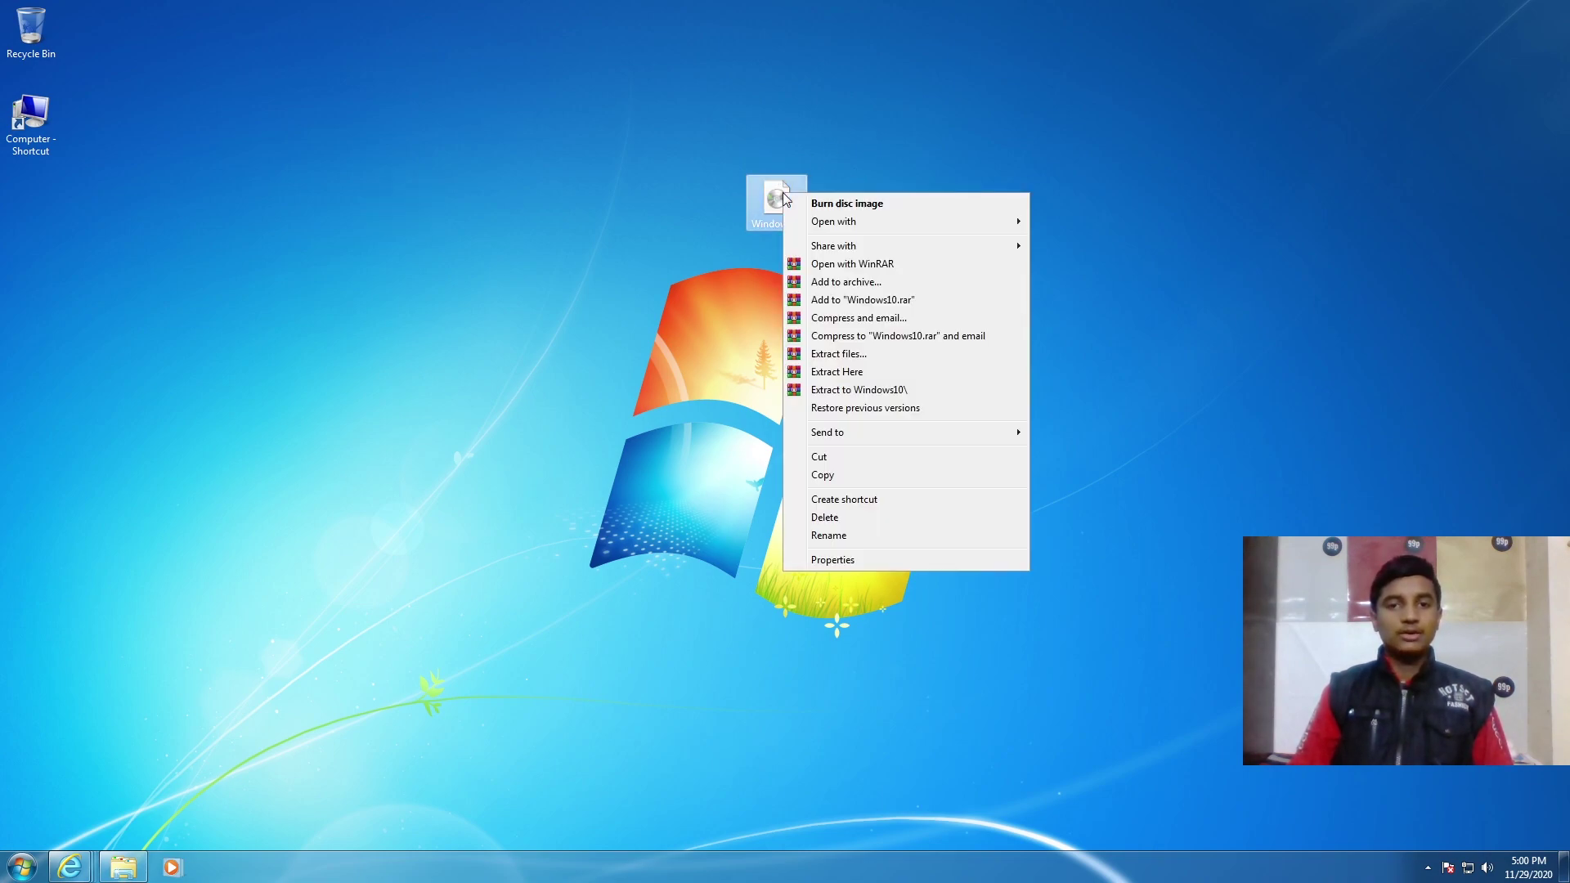
left_click(821, 170)
right_click(761, 198)
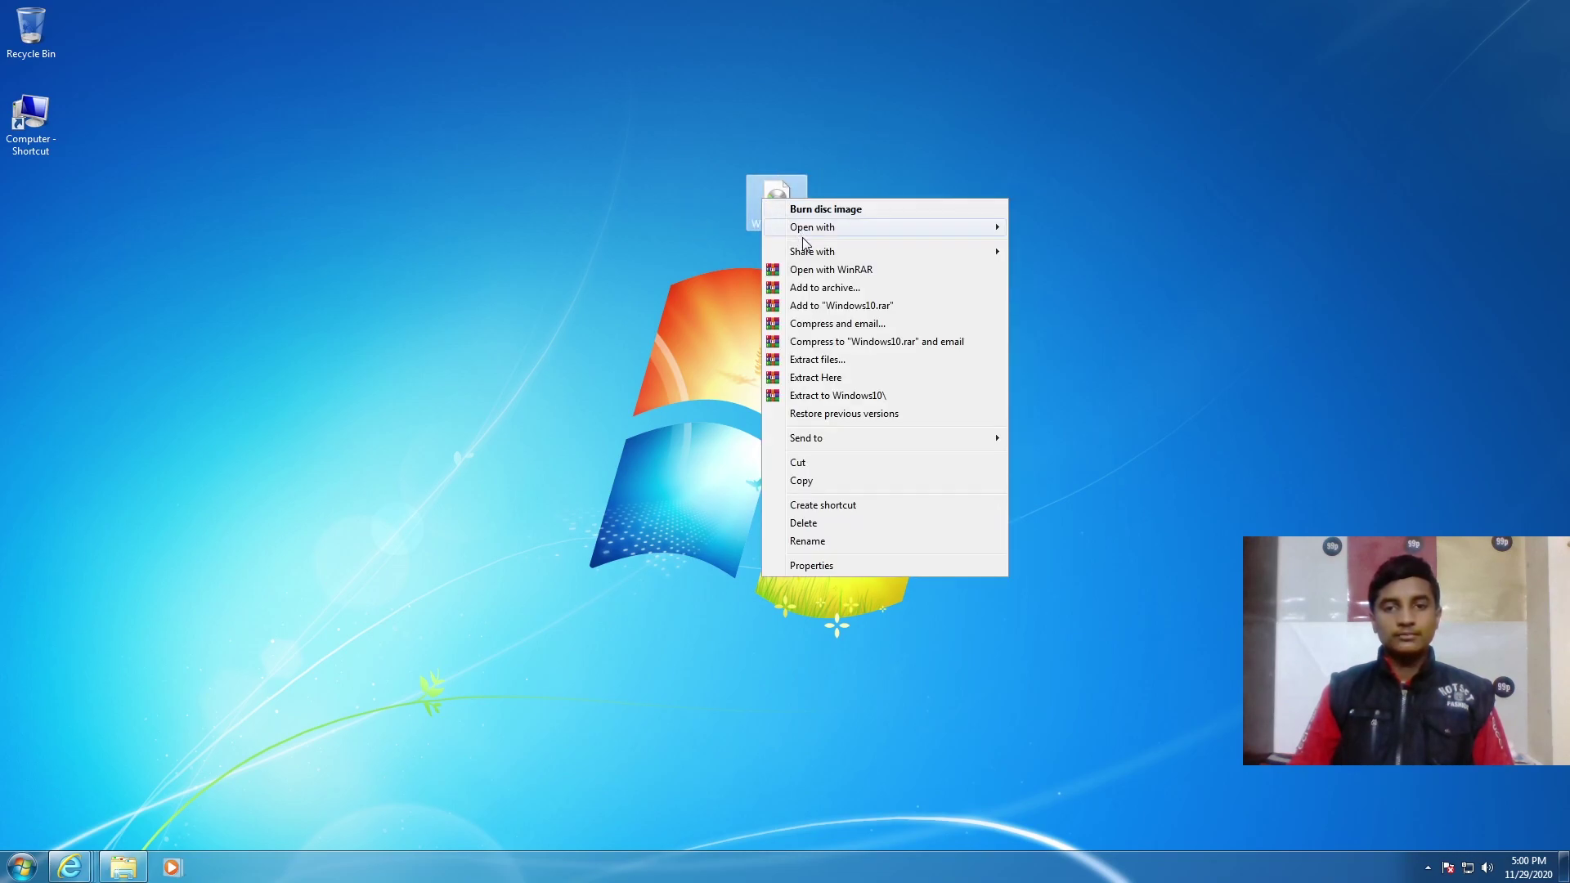
left_click(835, 361)
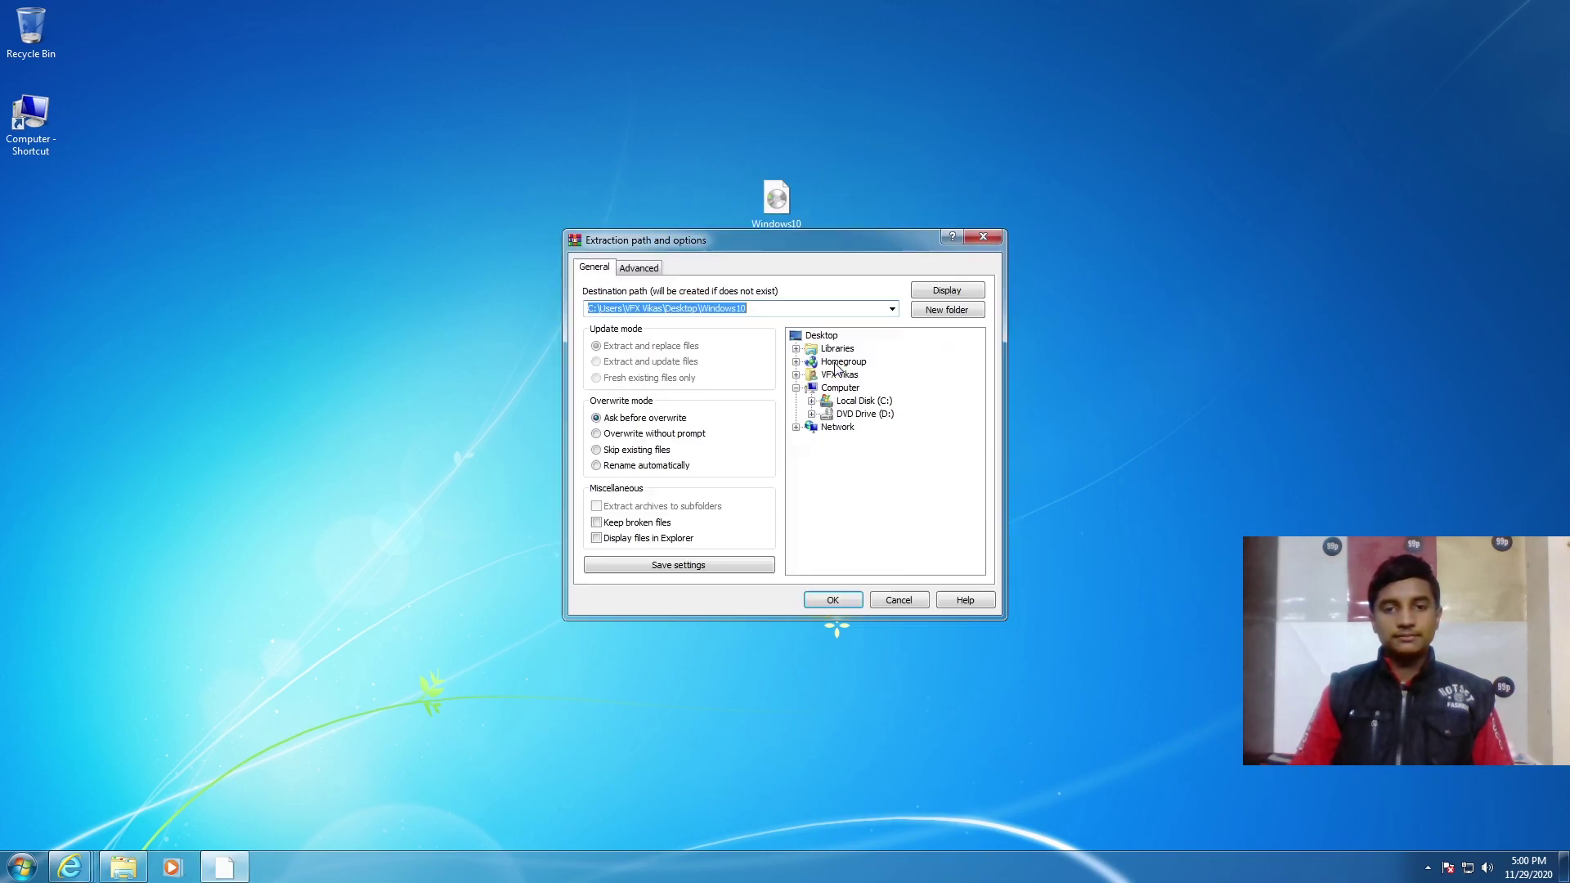
left_click(832, 600)
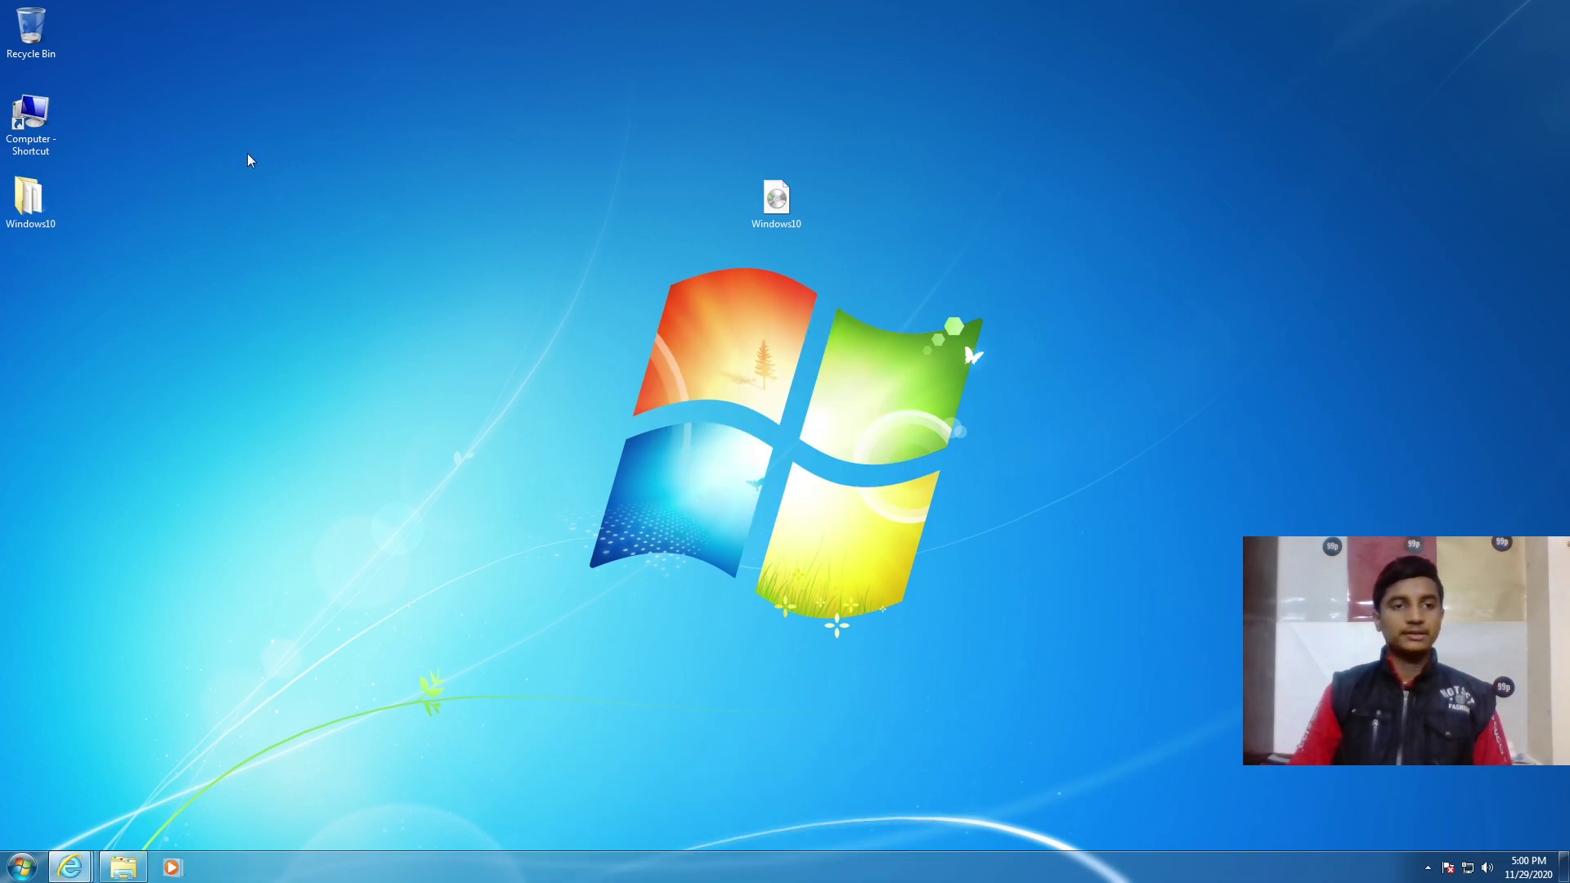
Open the extracted Windows10 folder, run setup as administrator and refresh the desktop while it prepares
double_click(31, 200)
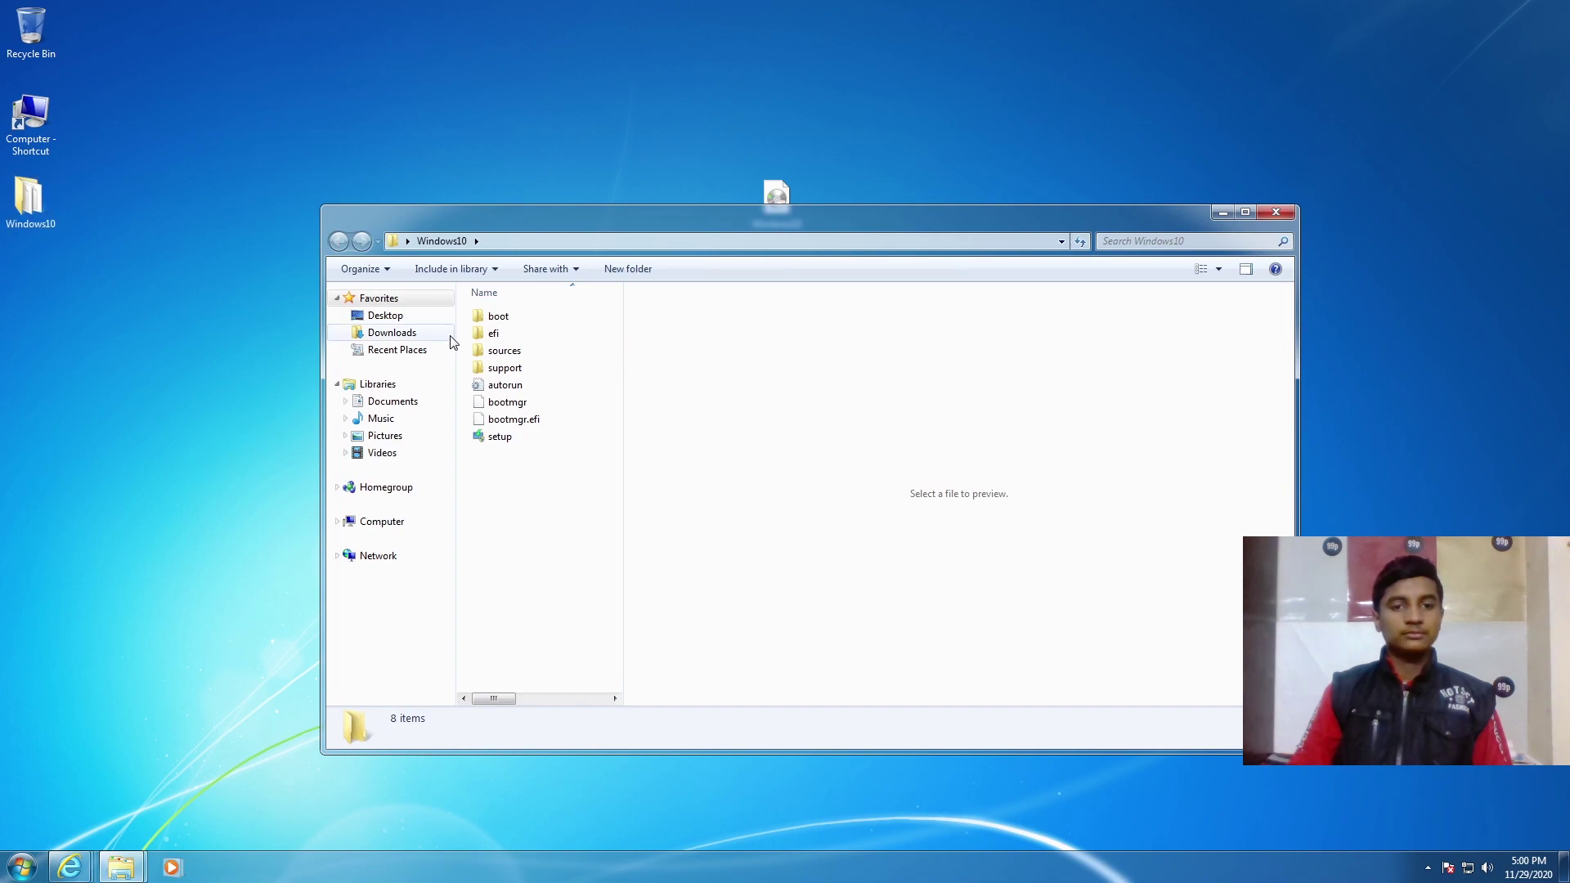
right_click(494, 439)
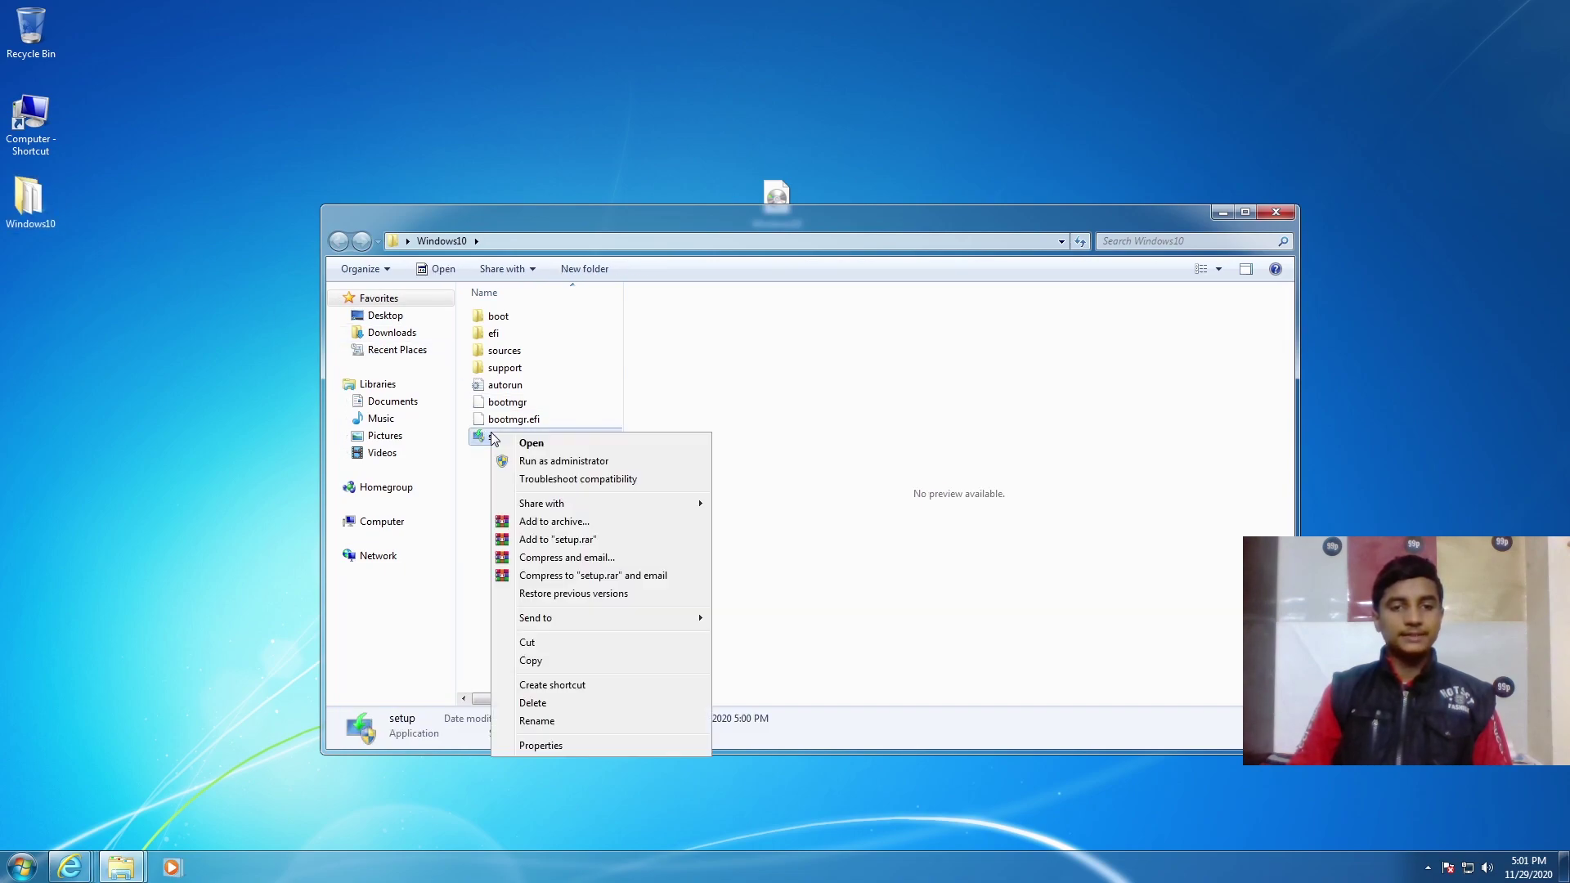
left_click(529, 462)
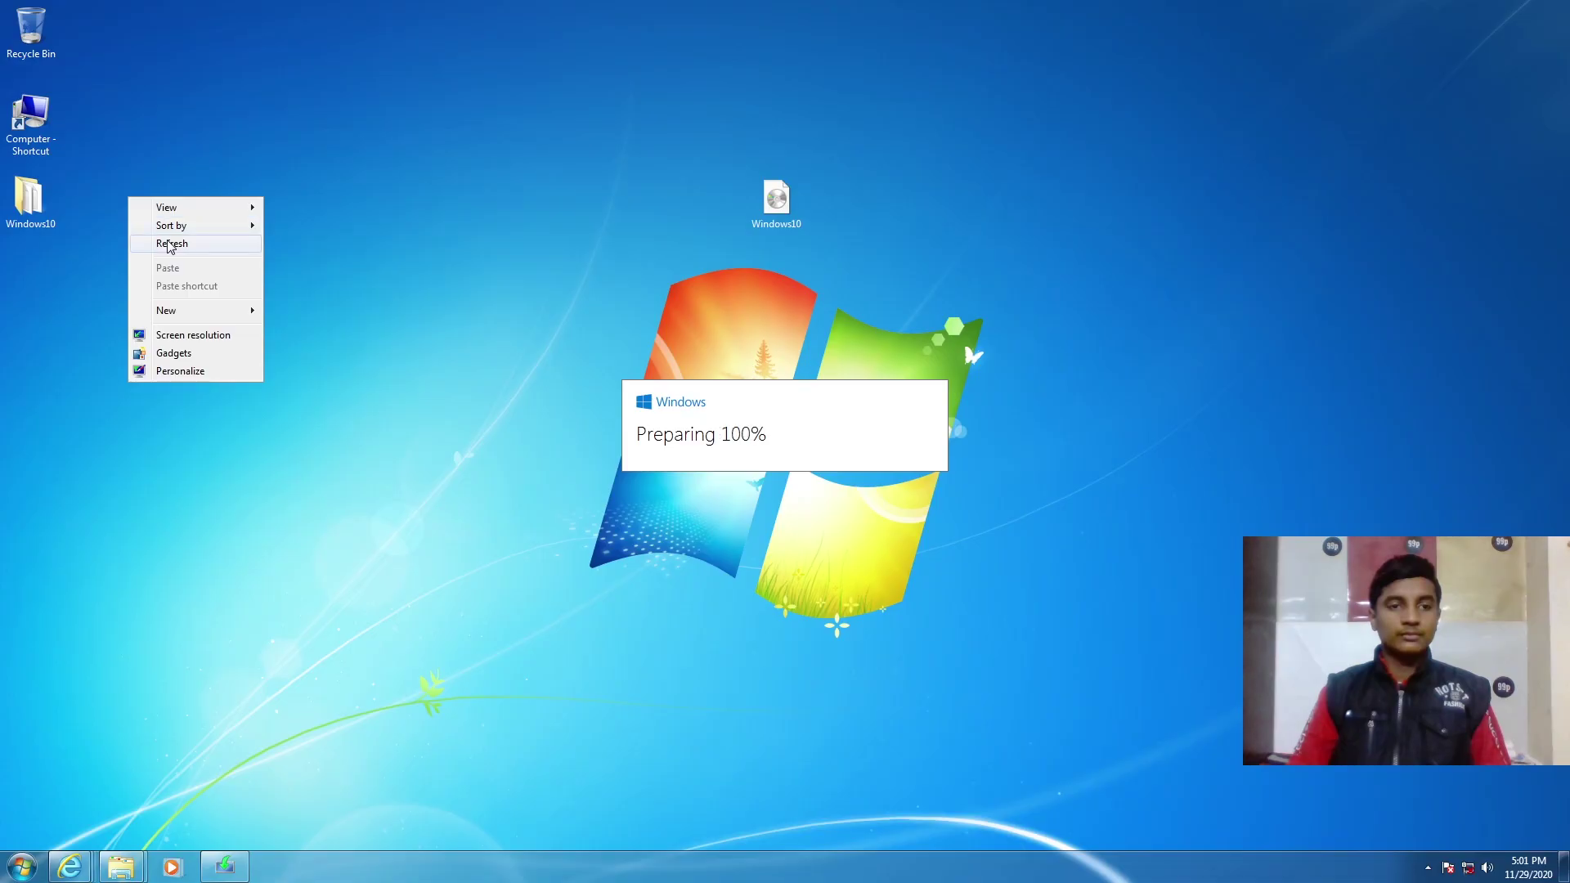
left_click(169, 245)
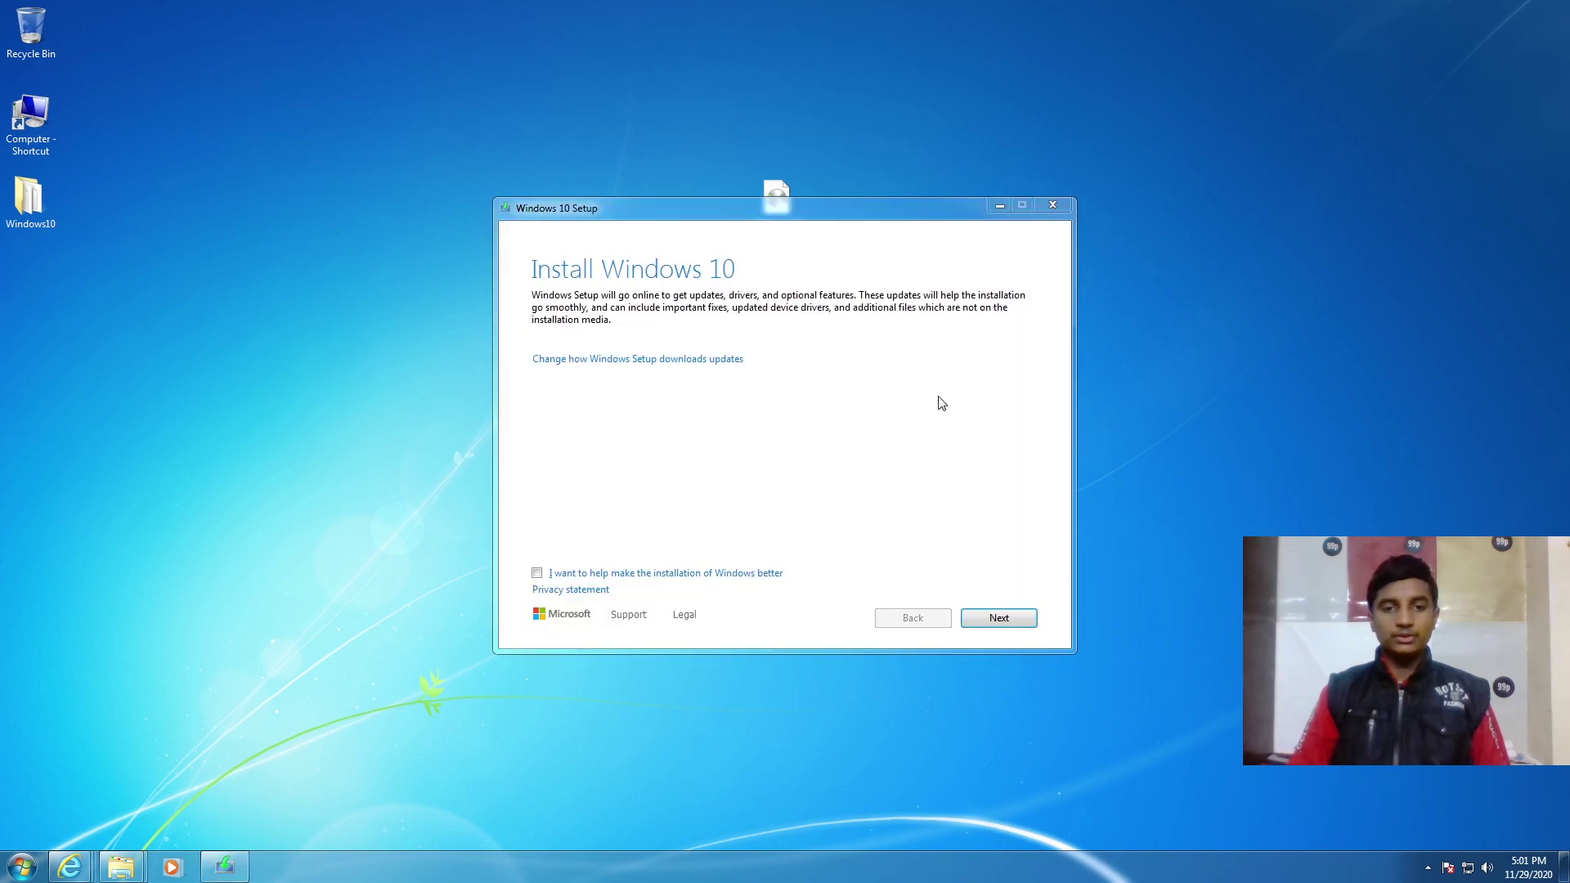
Opt in to helping improve the Windows installation, set update downloads to "Not right now" and continue the setup
left_click(538, 574)
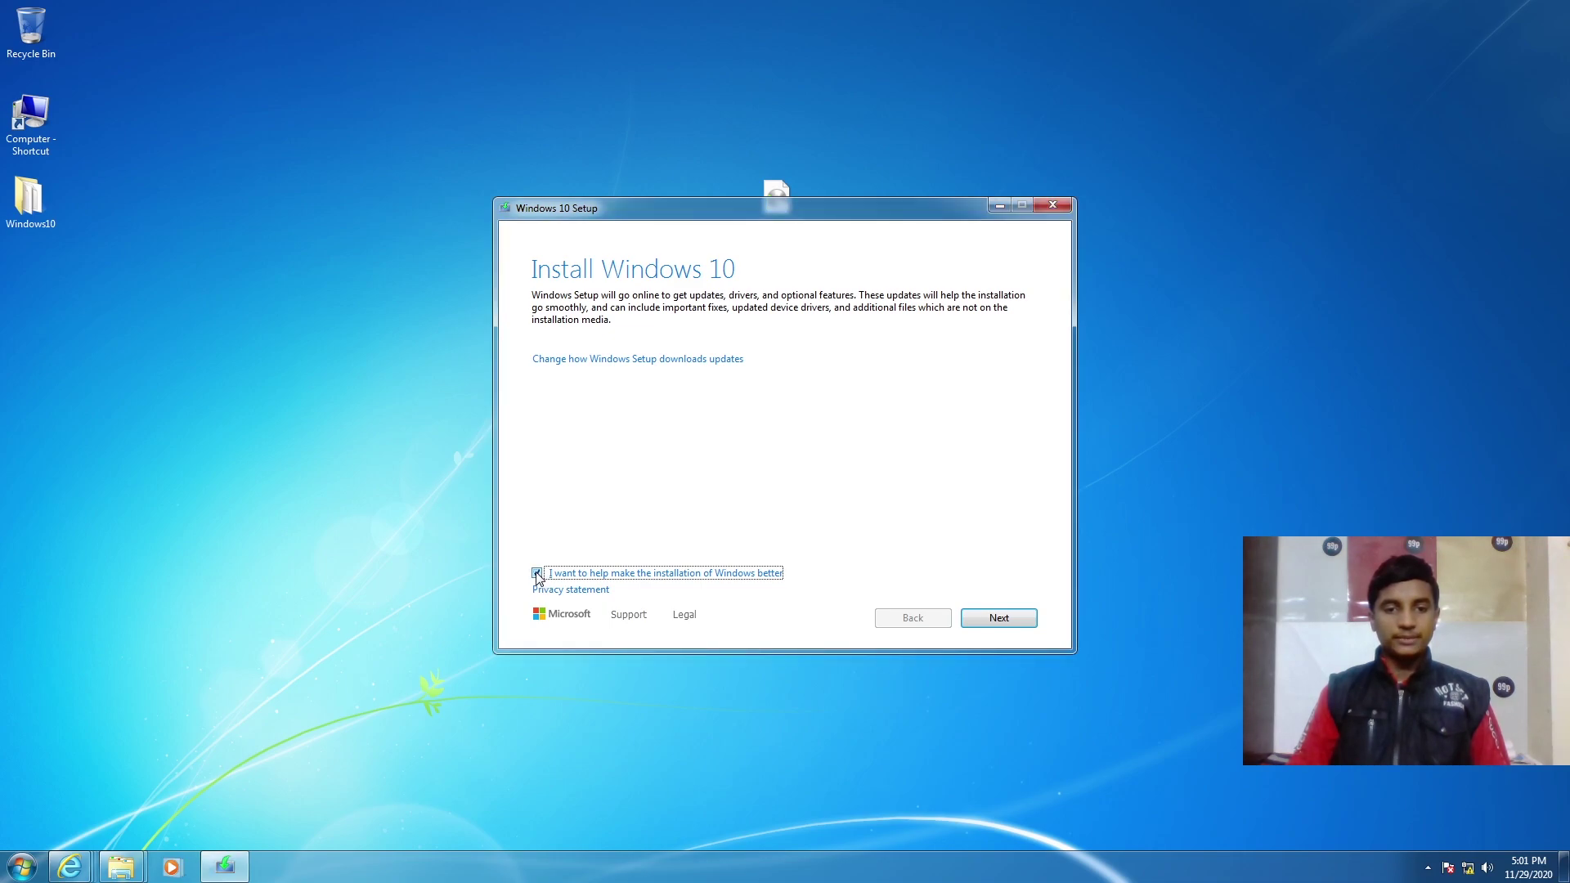
left_click(659, 364)
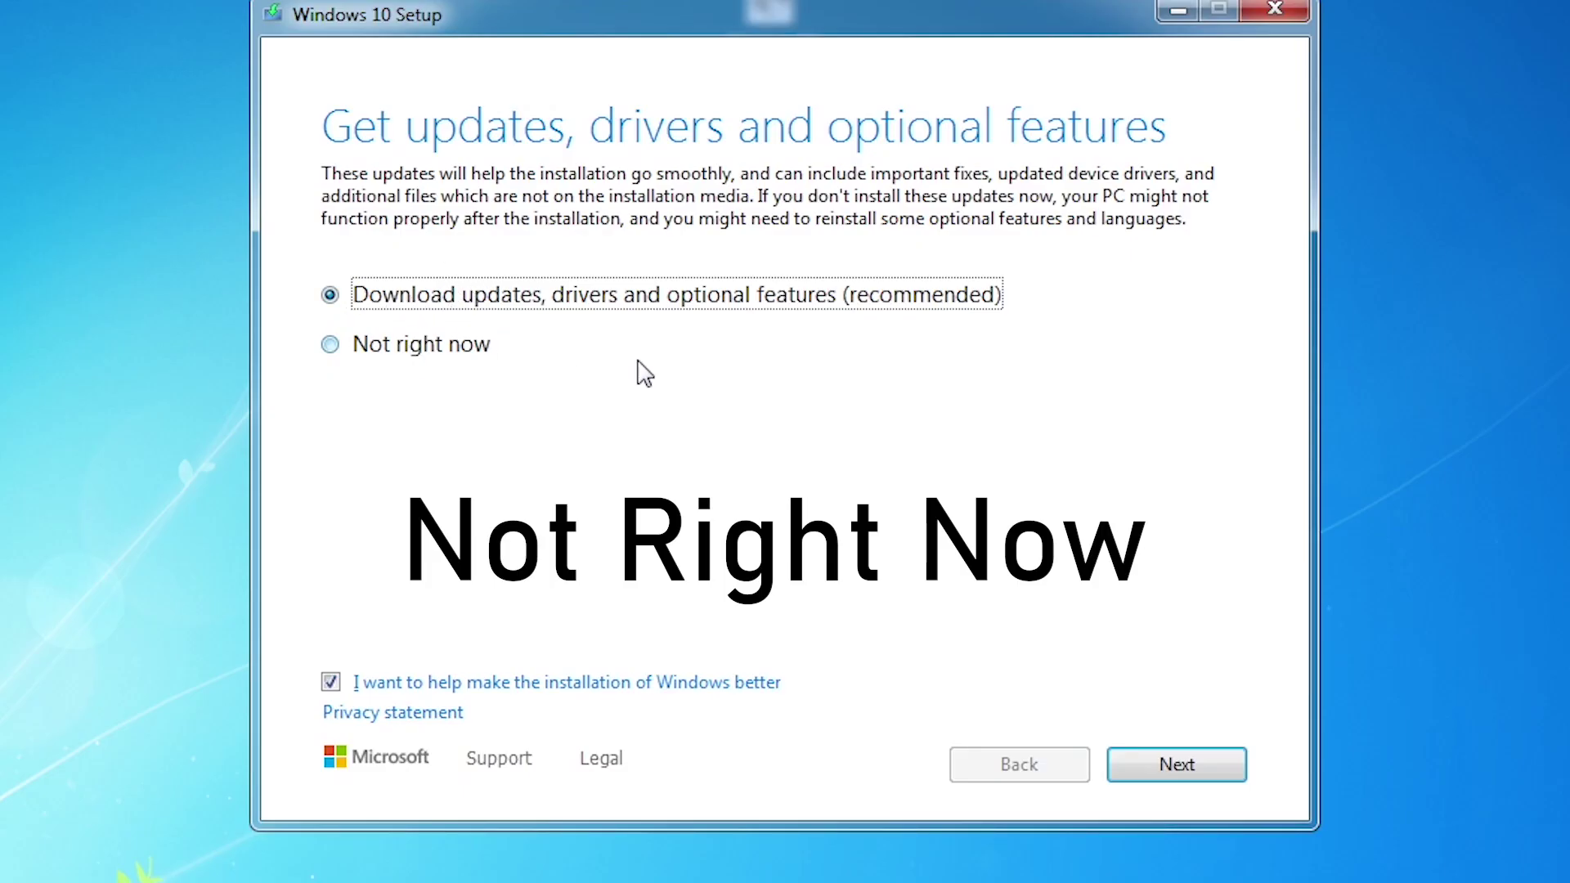
key("Down")
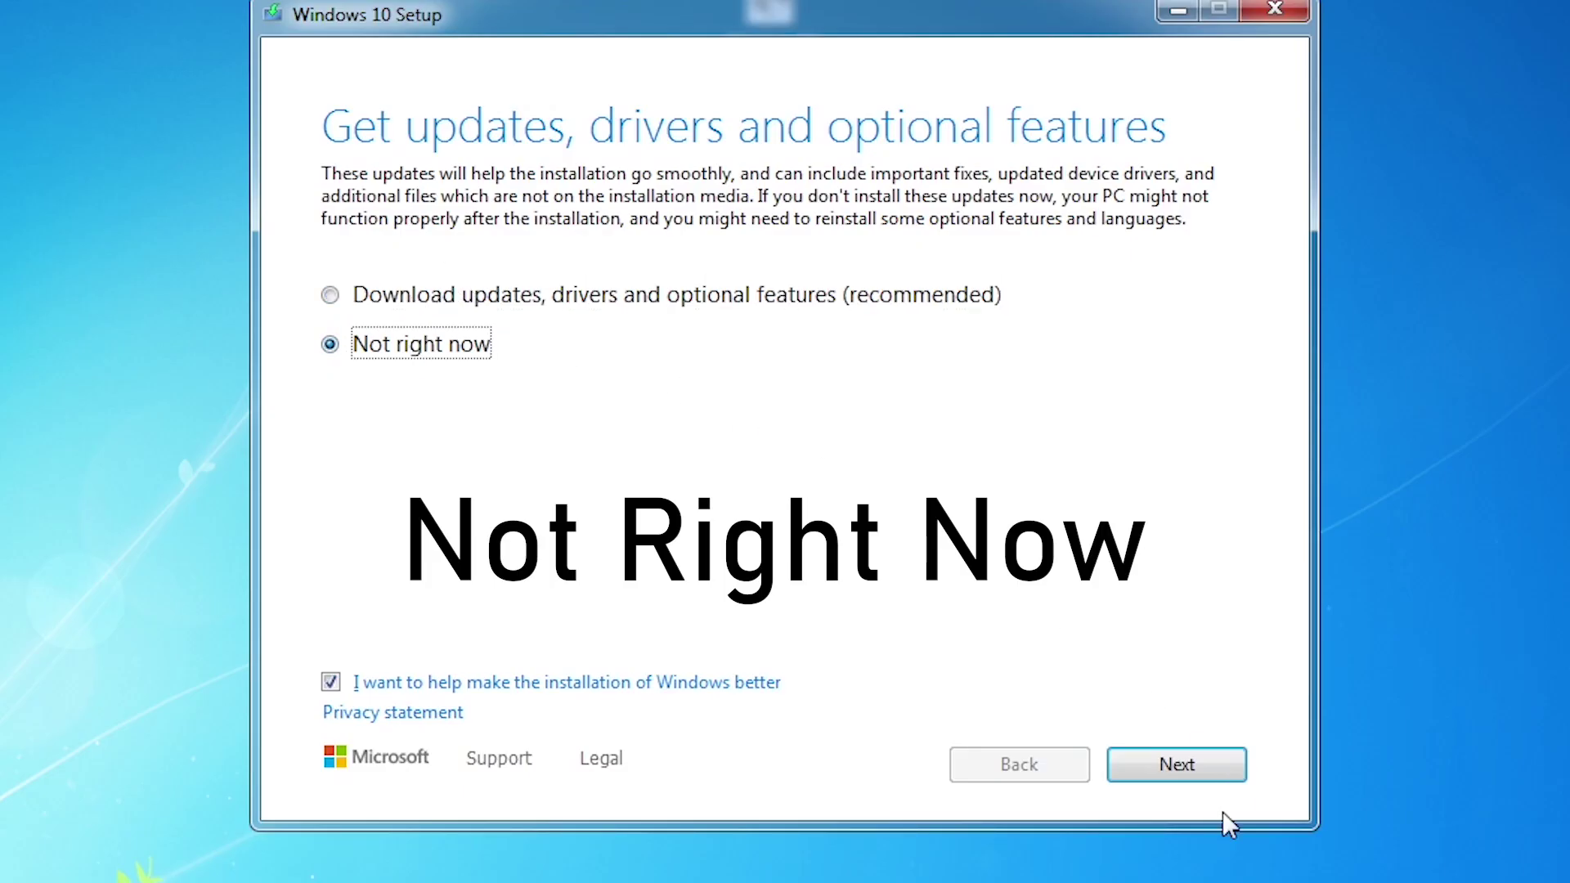
left_click(1169, 767)
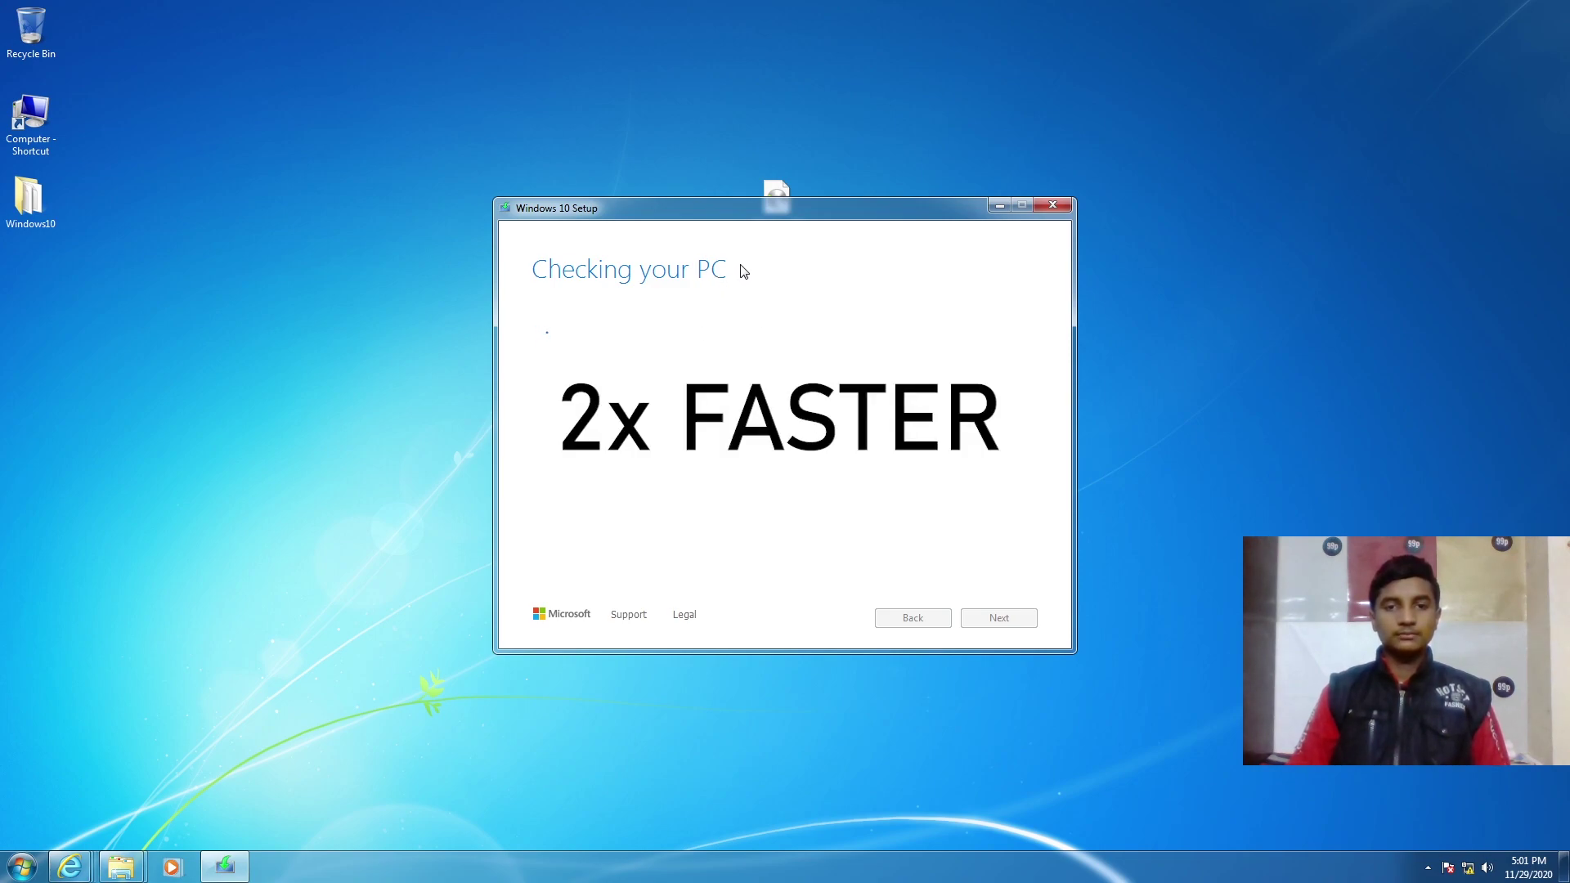
left_click_drag(773, 209, 765, 261)
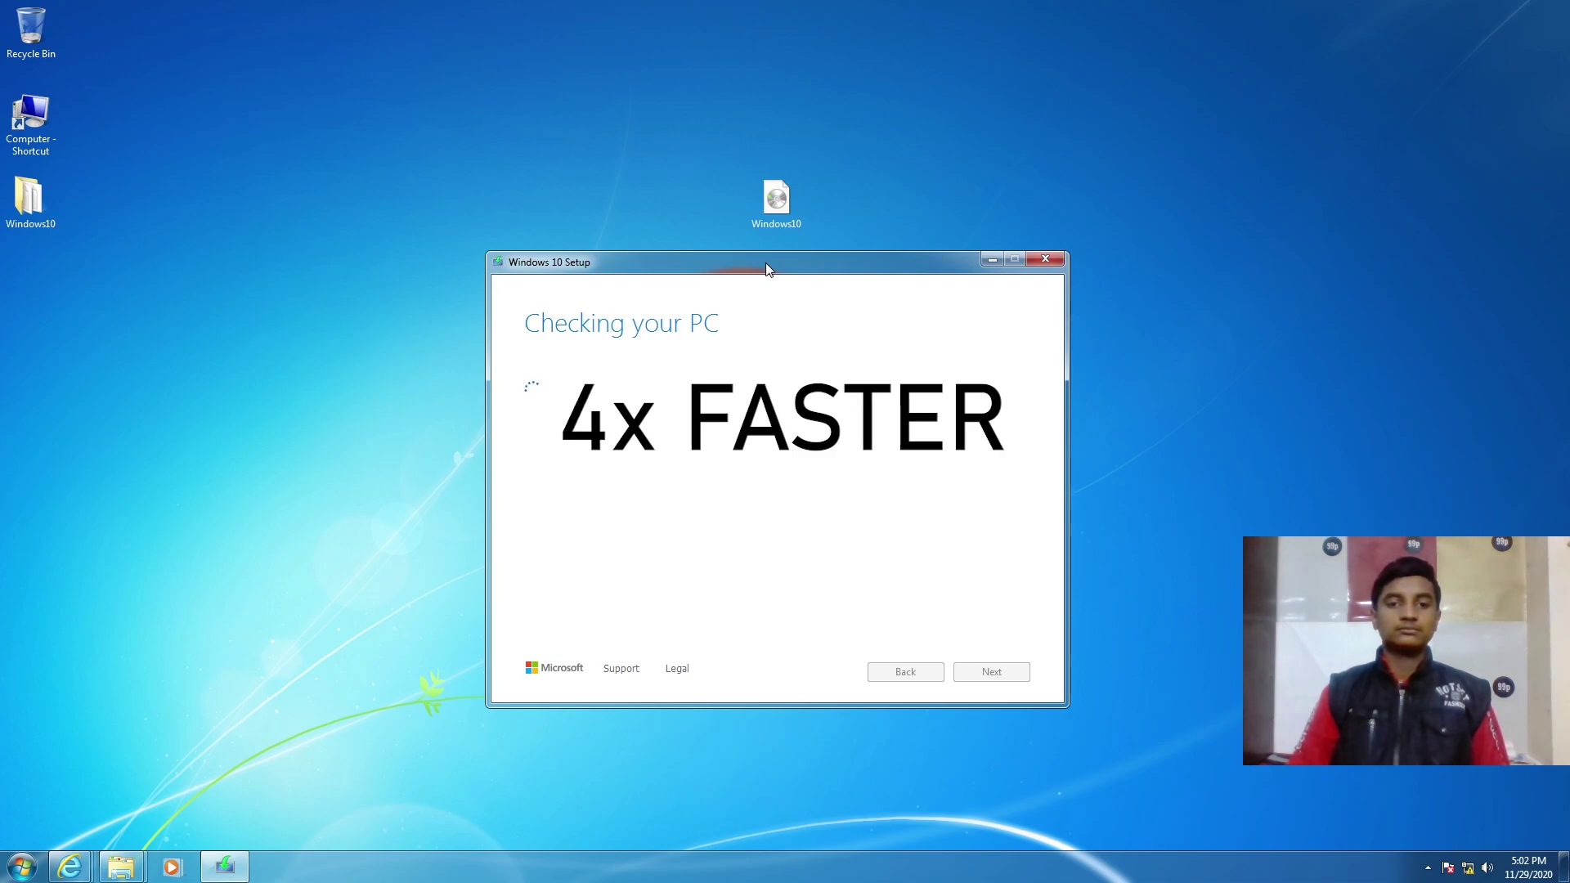
left_click_drag(765, 263, 765, 259)
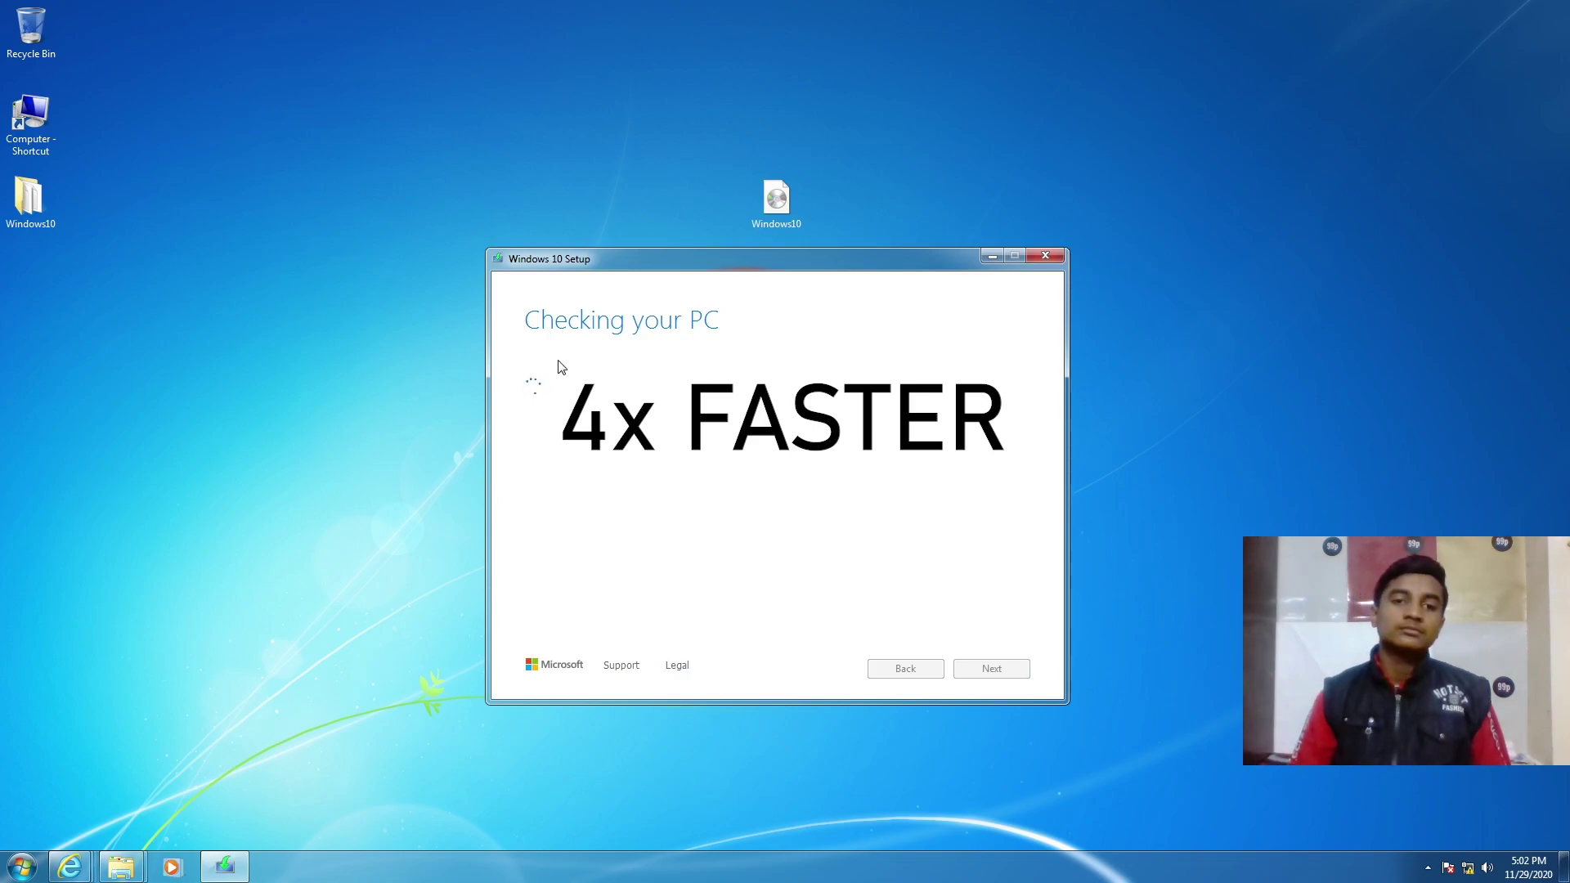
left_click_drag(687, 268, 693, 197)
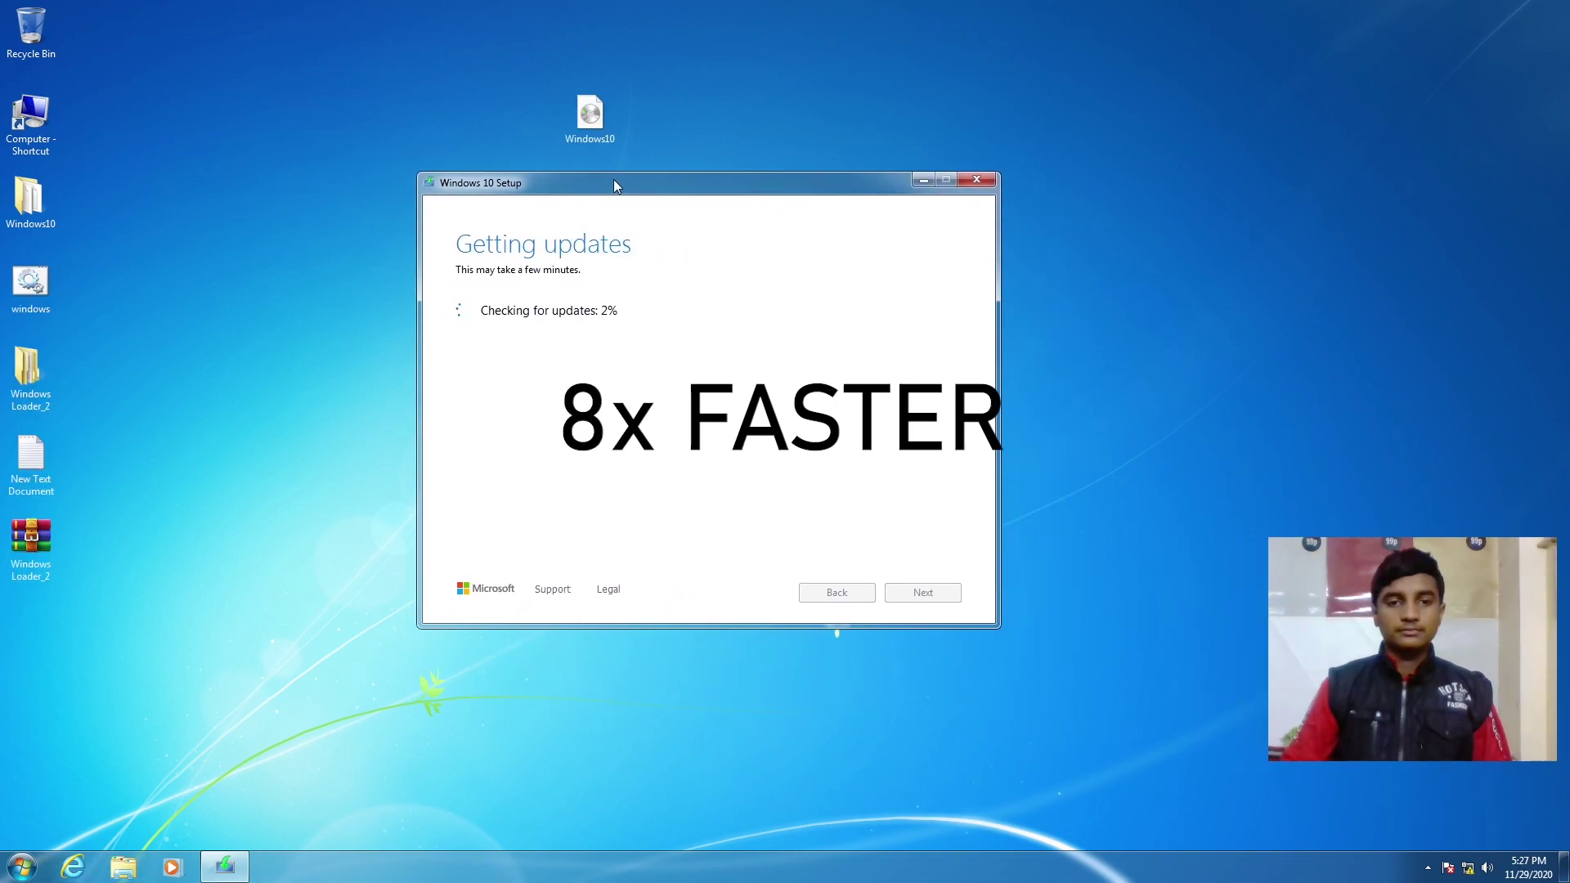
mouse_move(613, 179)
left_mouse_down()
mouse_move(664, 178)
mouse_move(693, 233)
mouse_move(624, 181)
left_mouse_up()
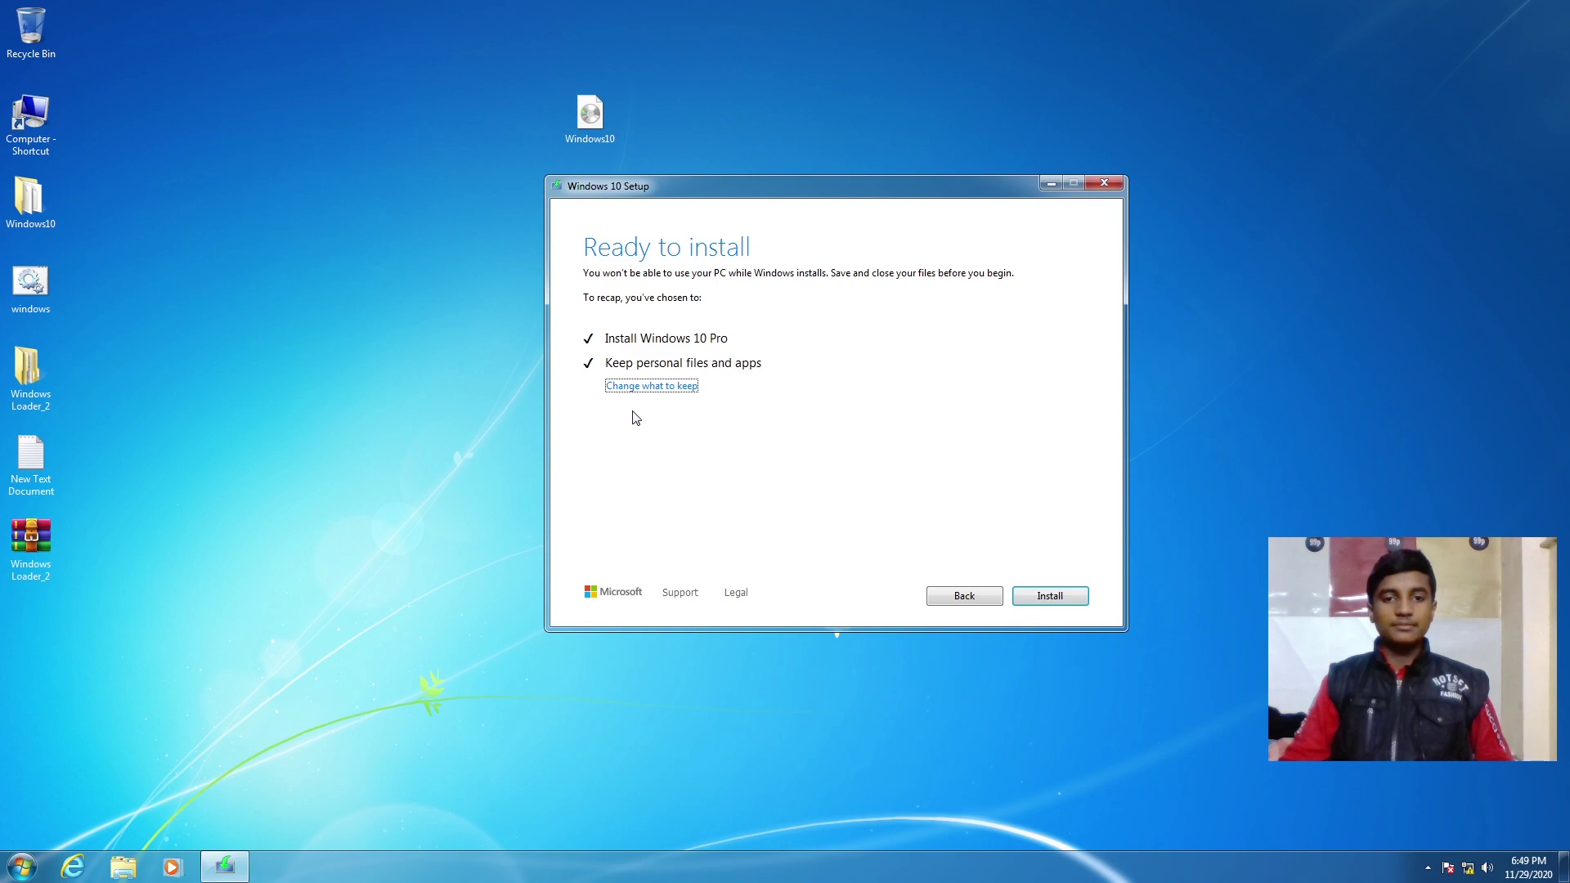
Open the options for what to keep during the Windows 10 Pro installation and shift the setup window slightly
left_click(647, 387)
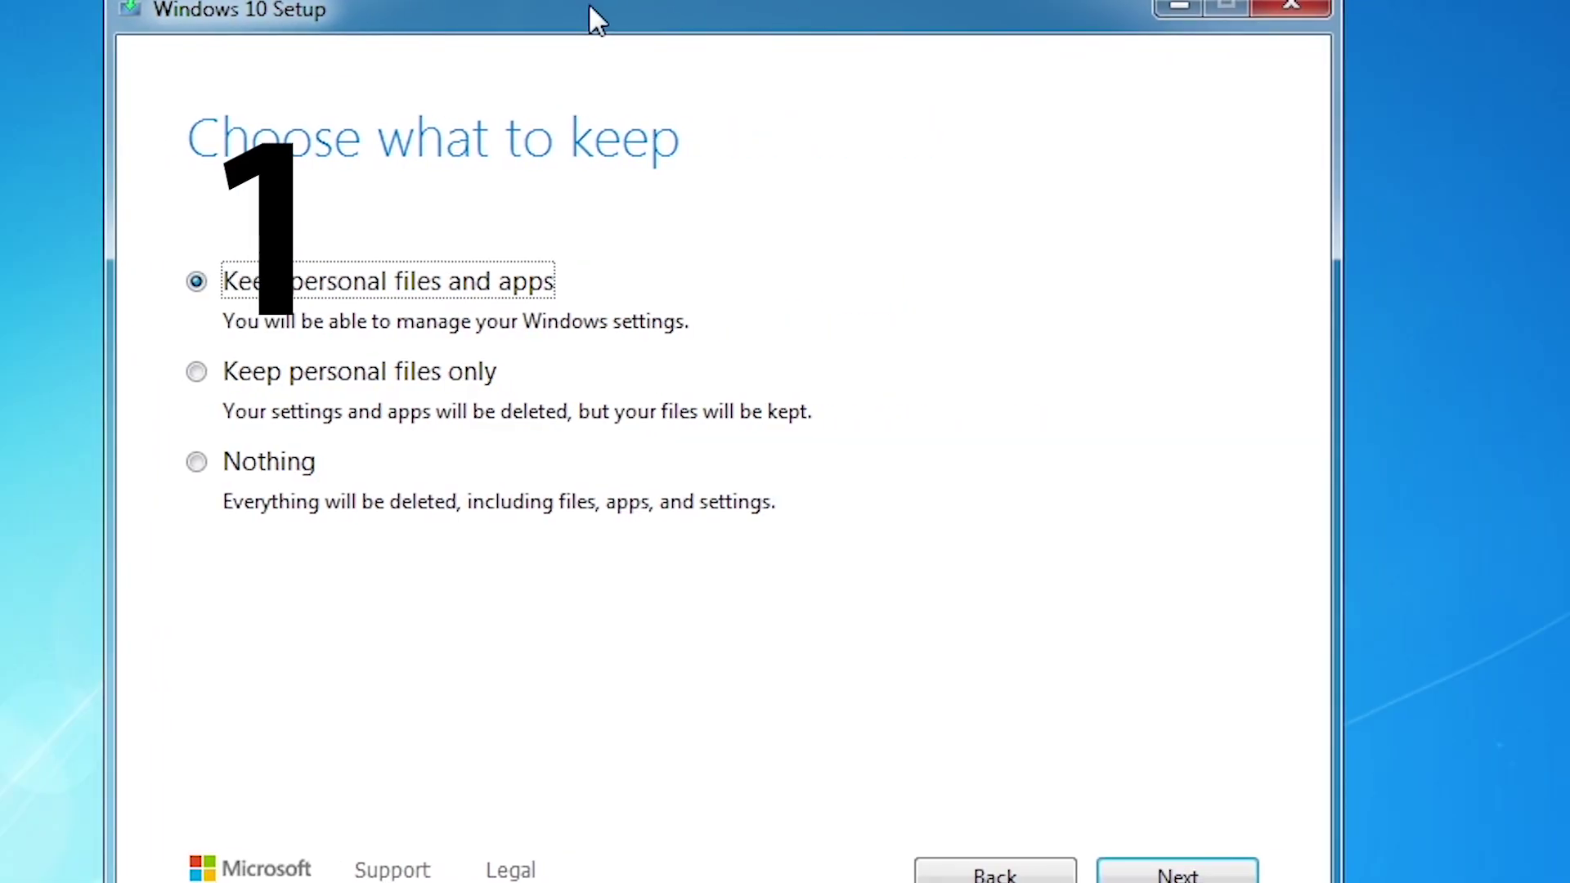
left_click_drag(591, 10, 576, 9)
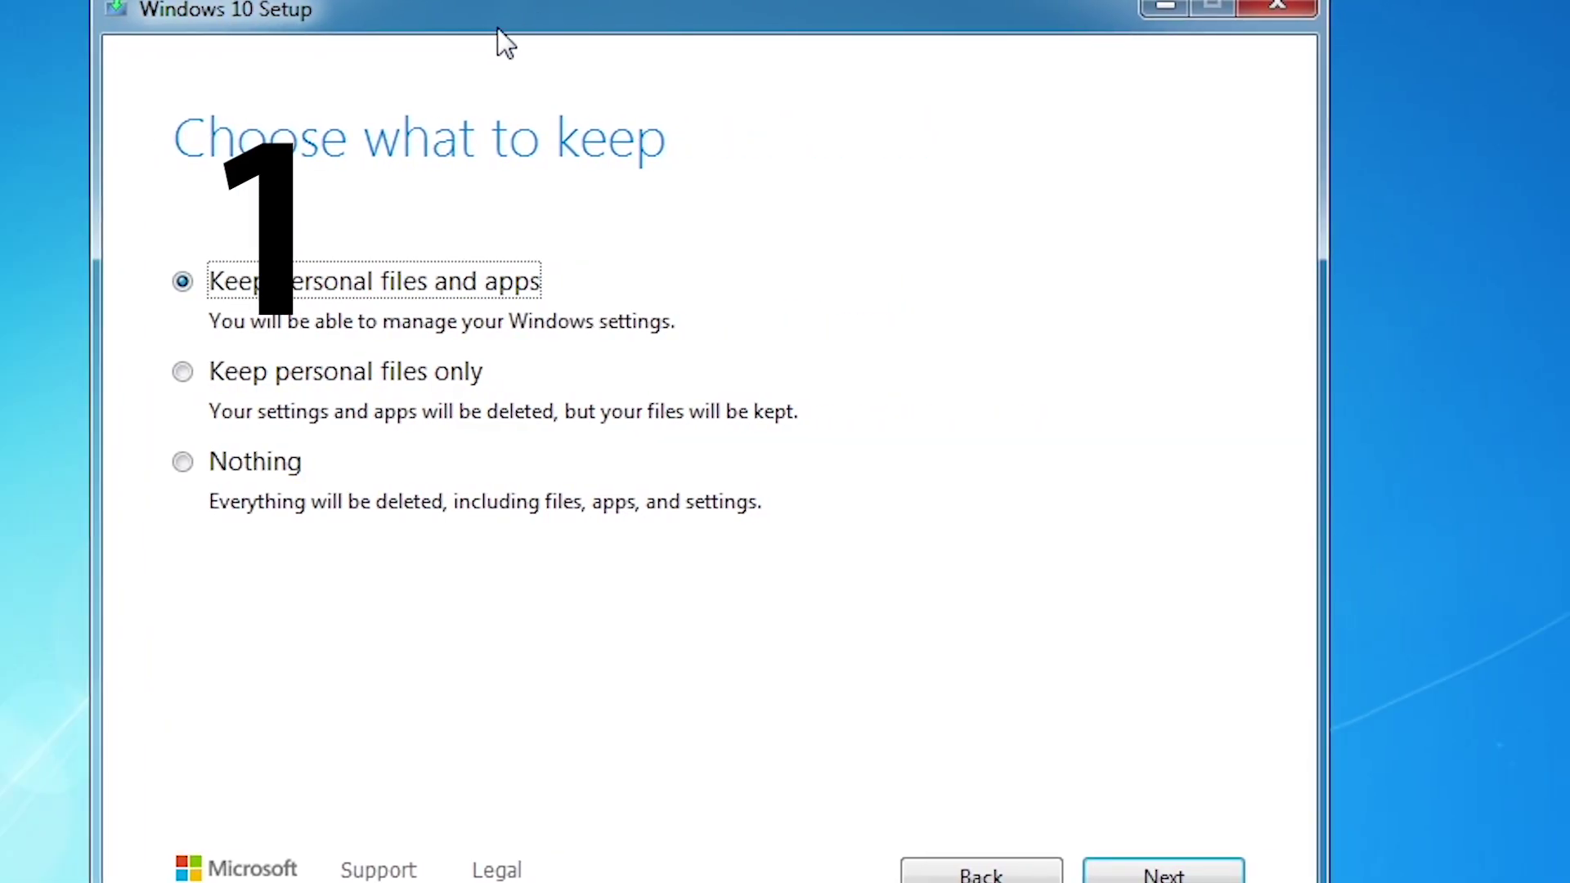
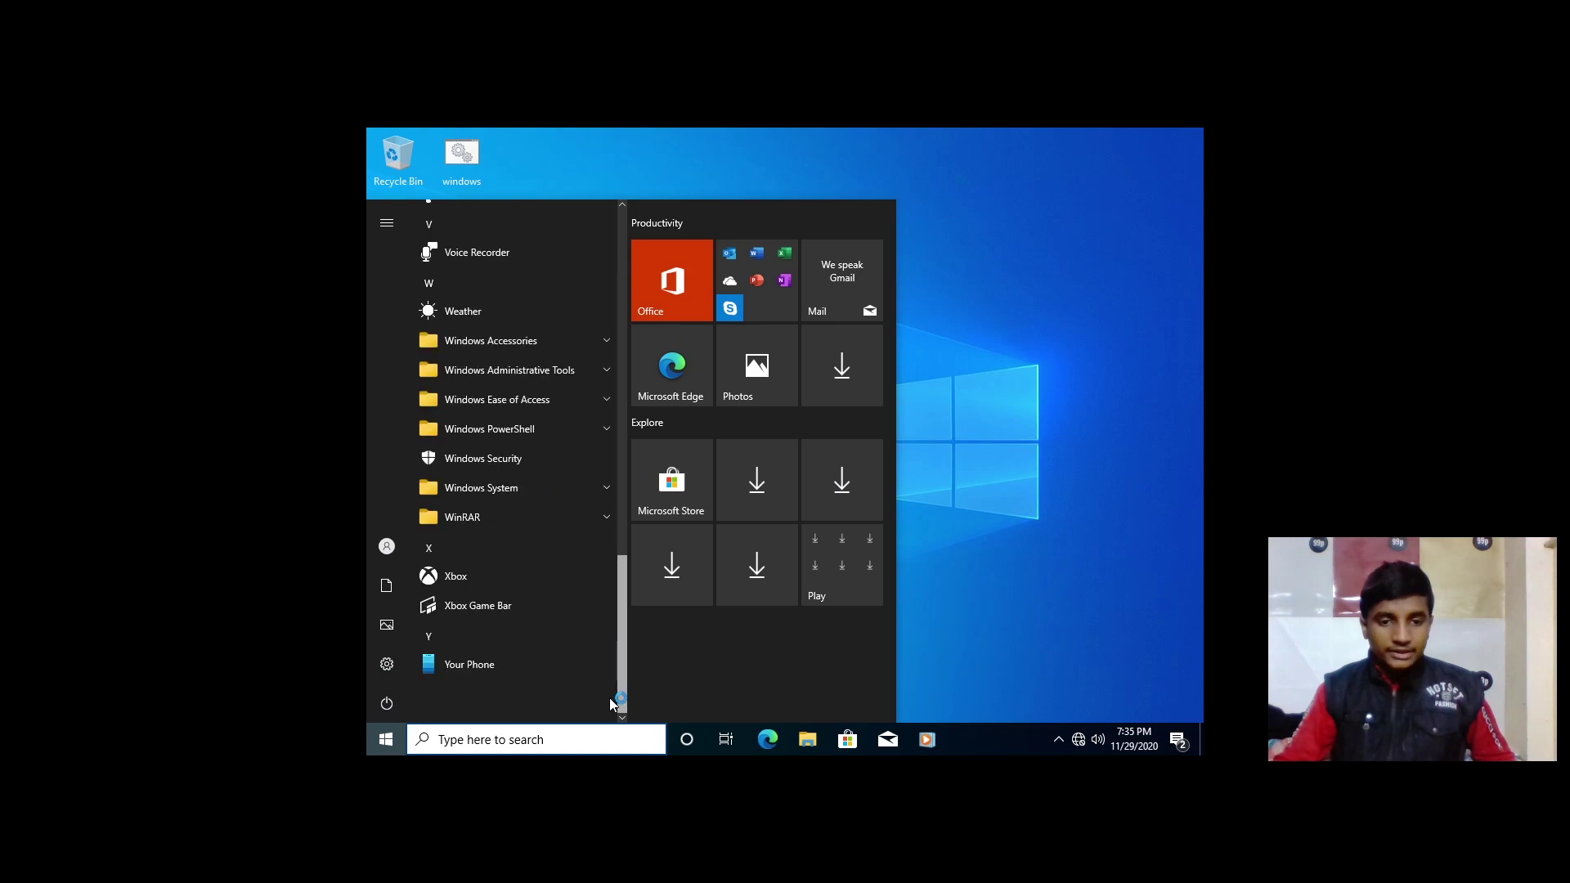
scroll(612, 639, "up", 5)
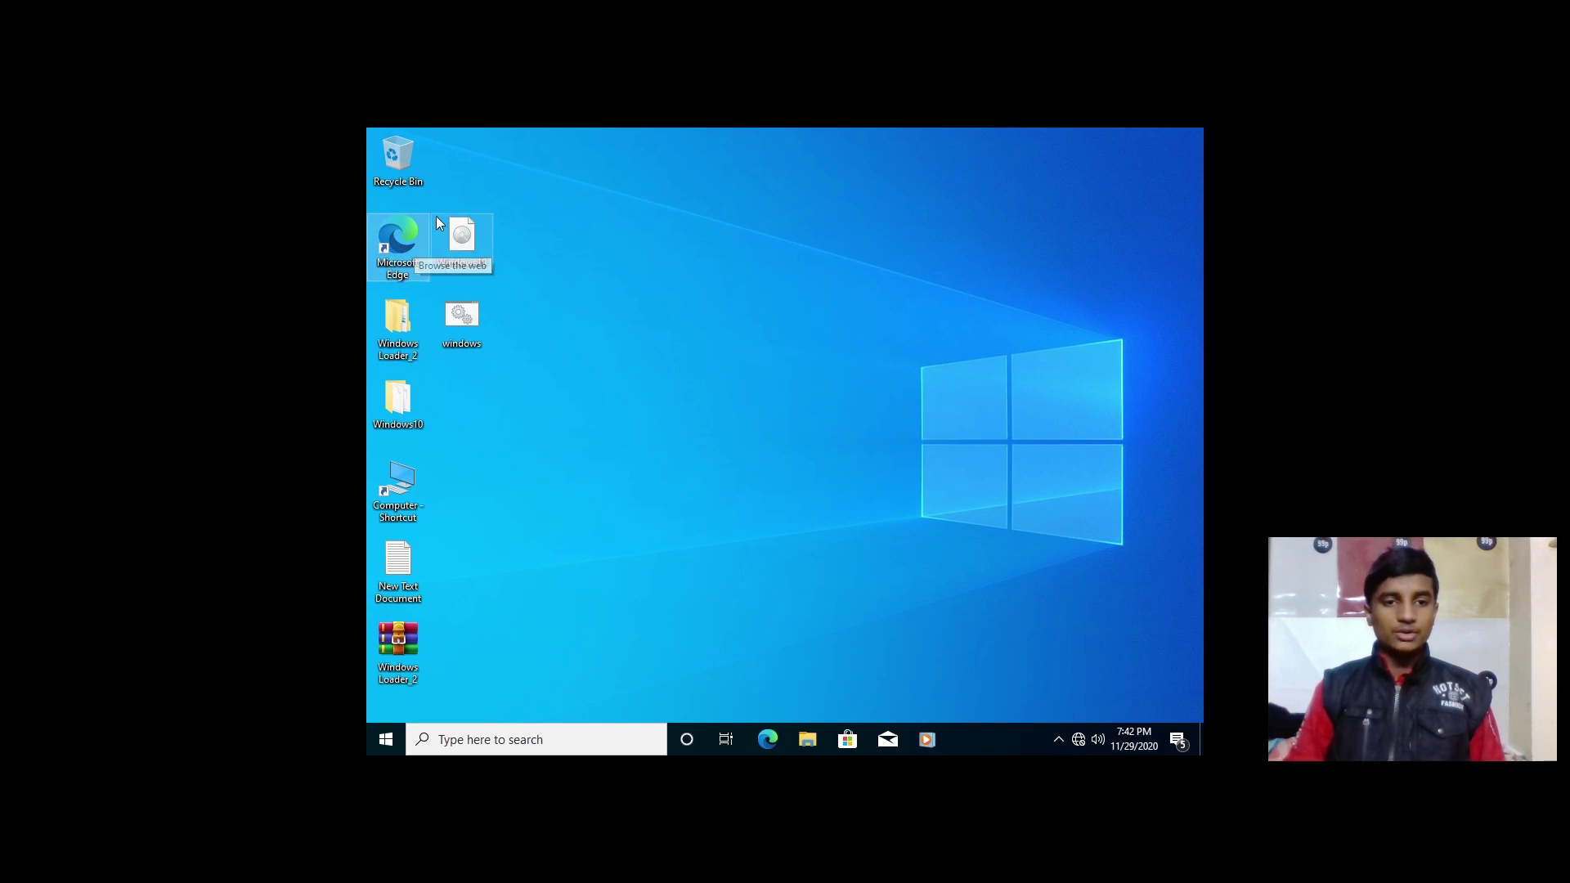
Open Microsoft Edge and search the web for "driver booster"
double_click(402, 274)
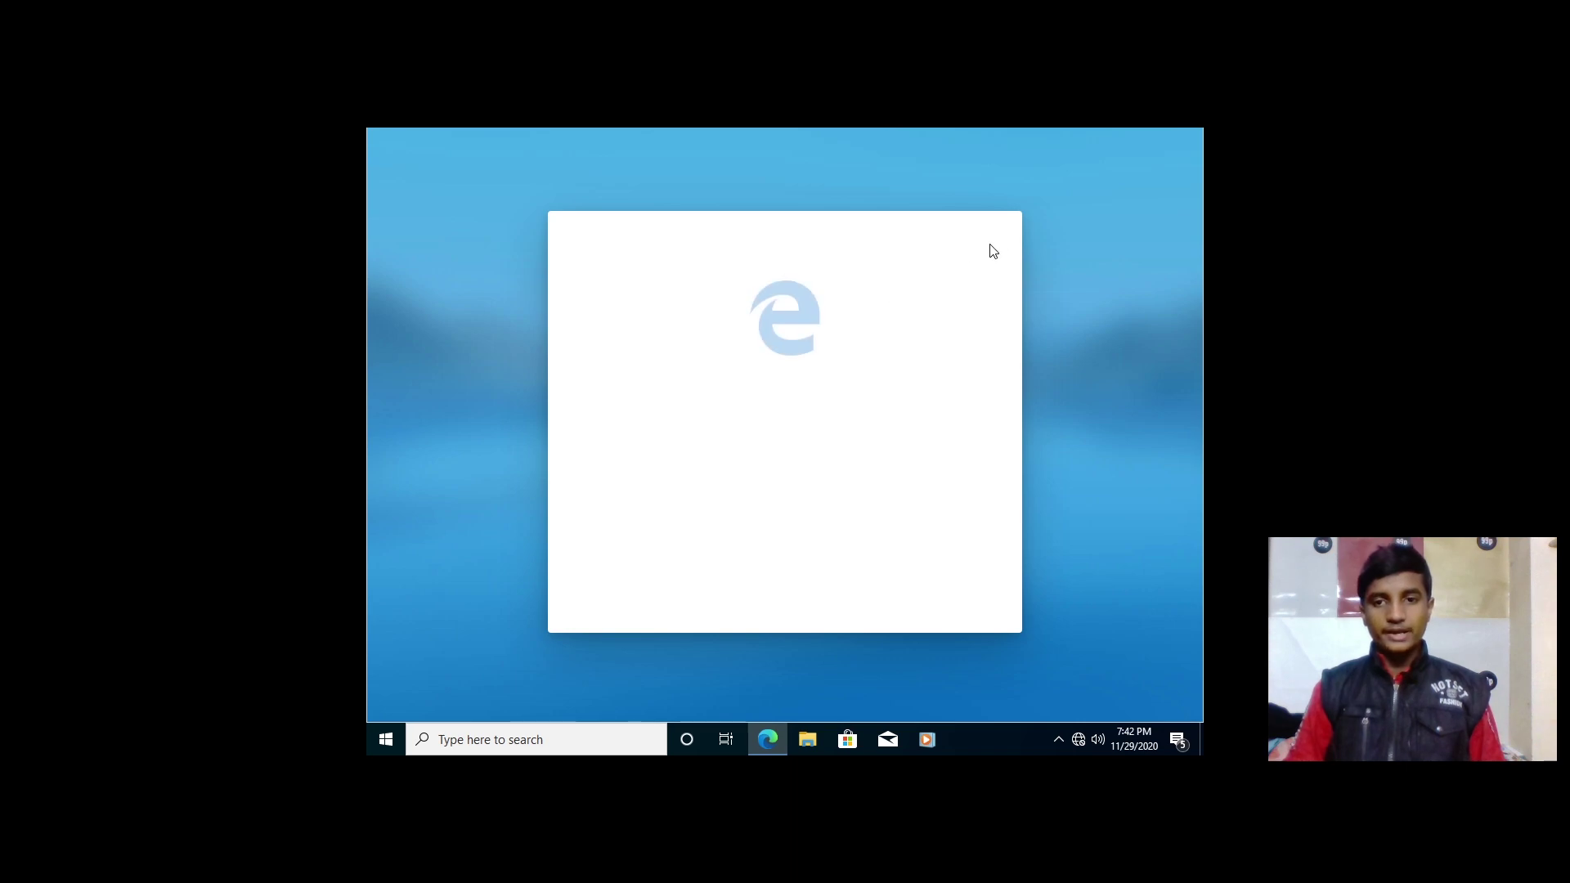
type("driver")
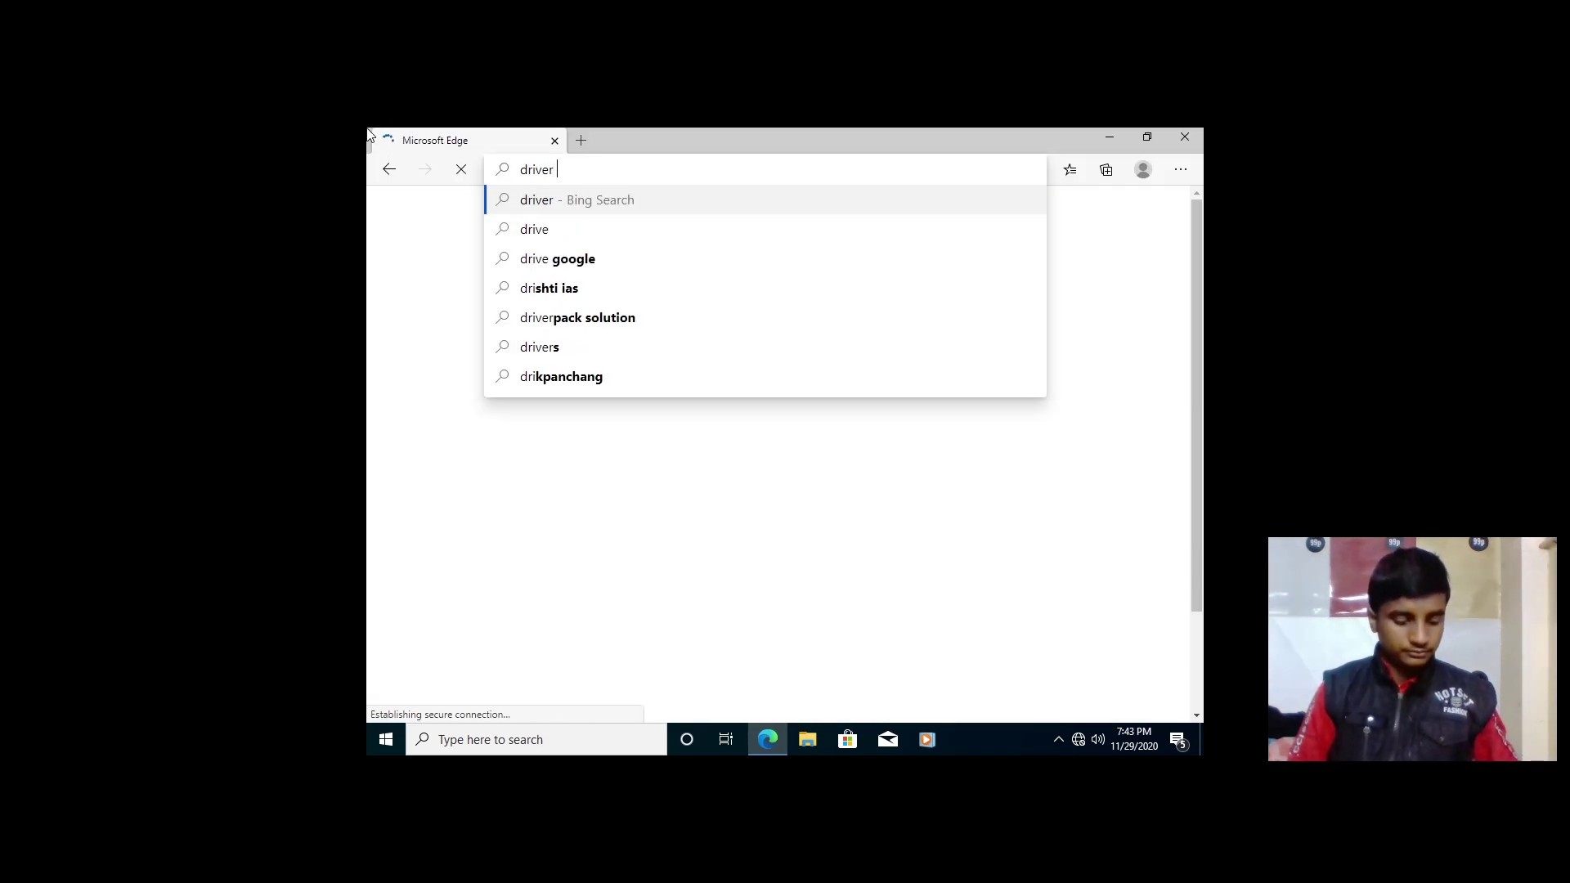
type(" v")
type("ooste")
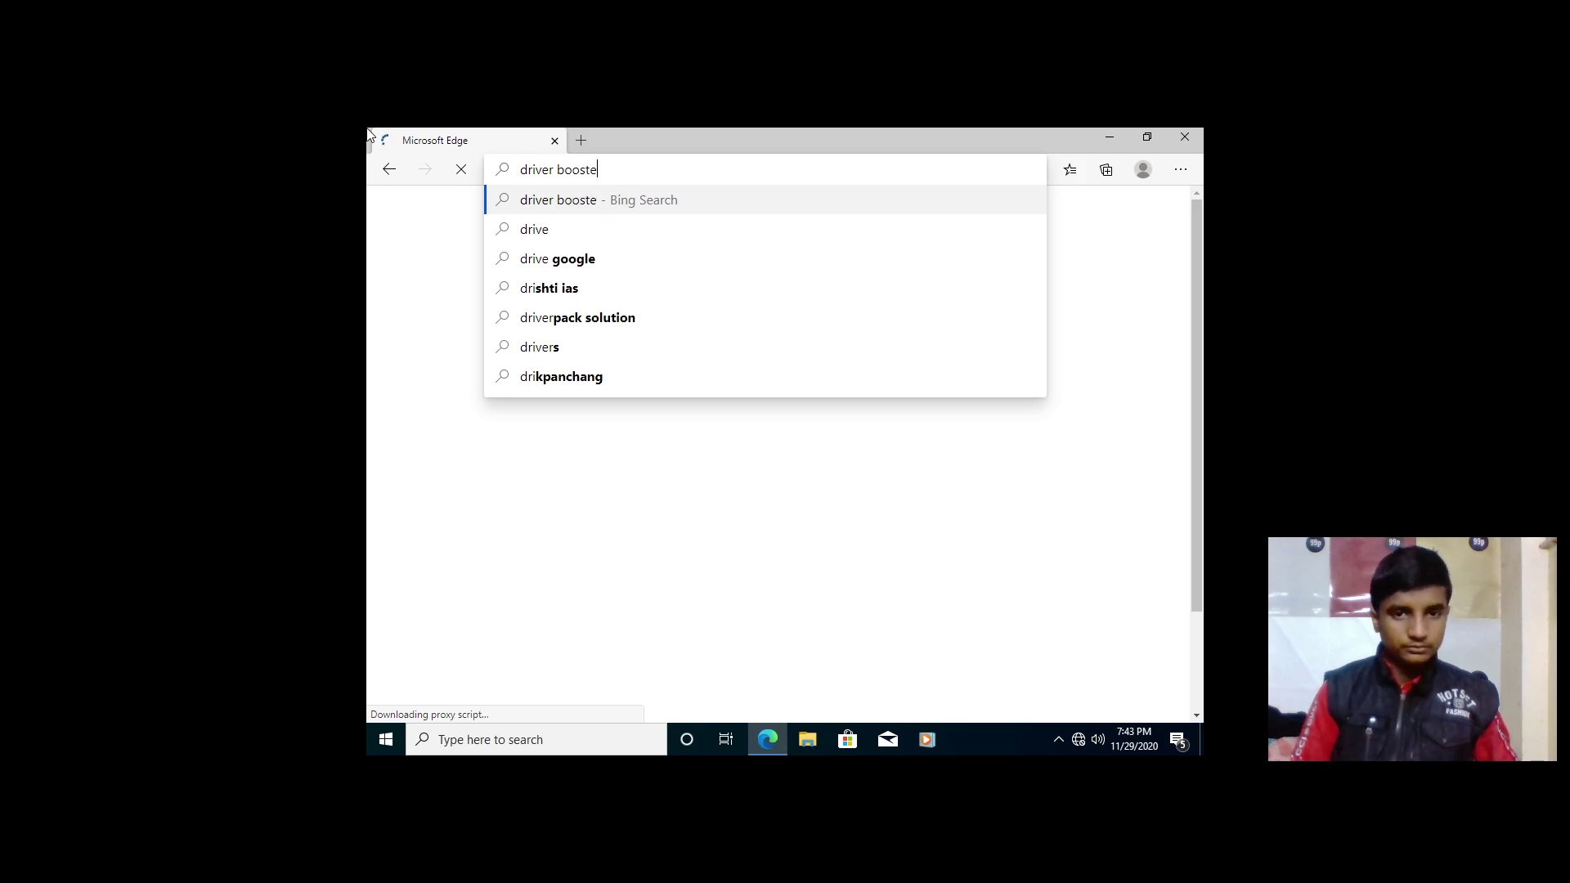
type("r")
key("Return")
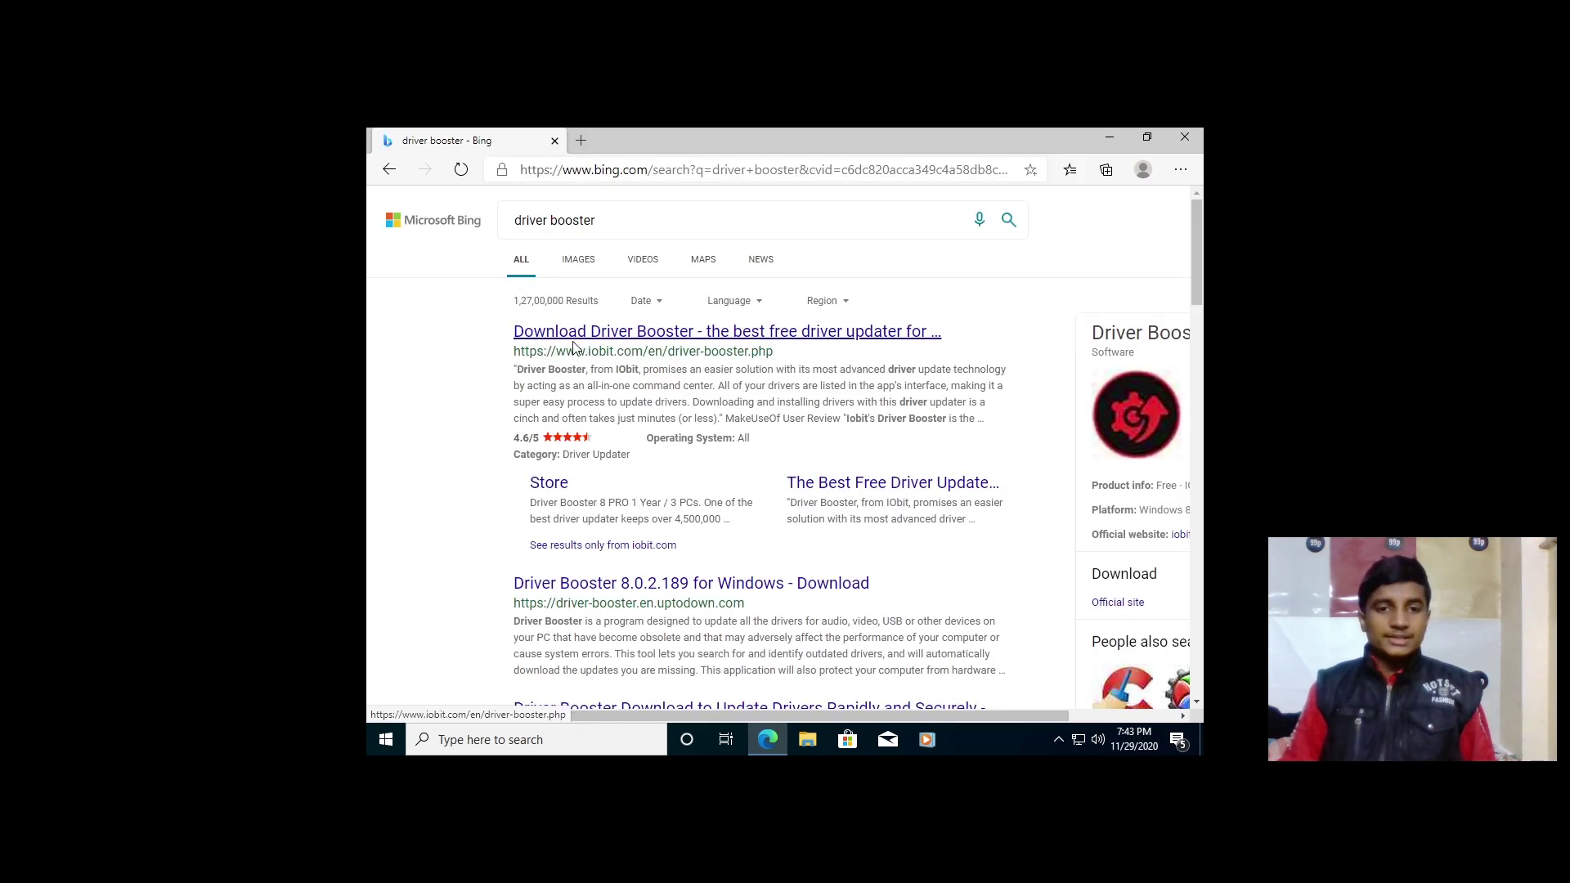
Open IObit's Driver Booster page from the search results and download driver_booster_setup.exe
left_click(627, 338)
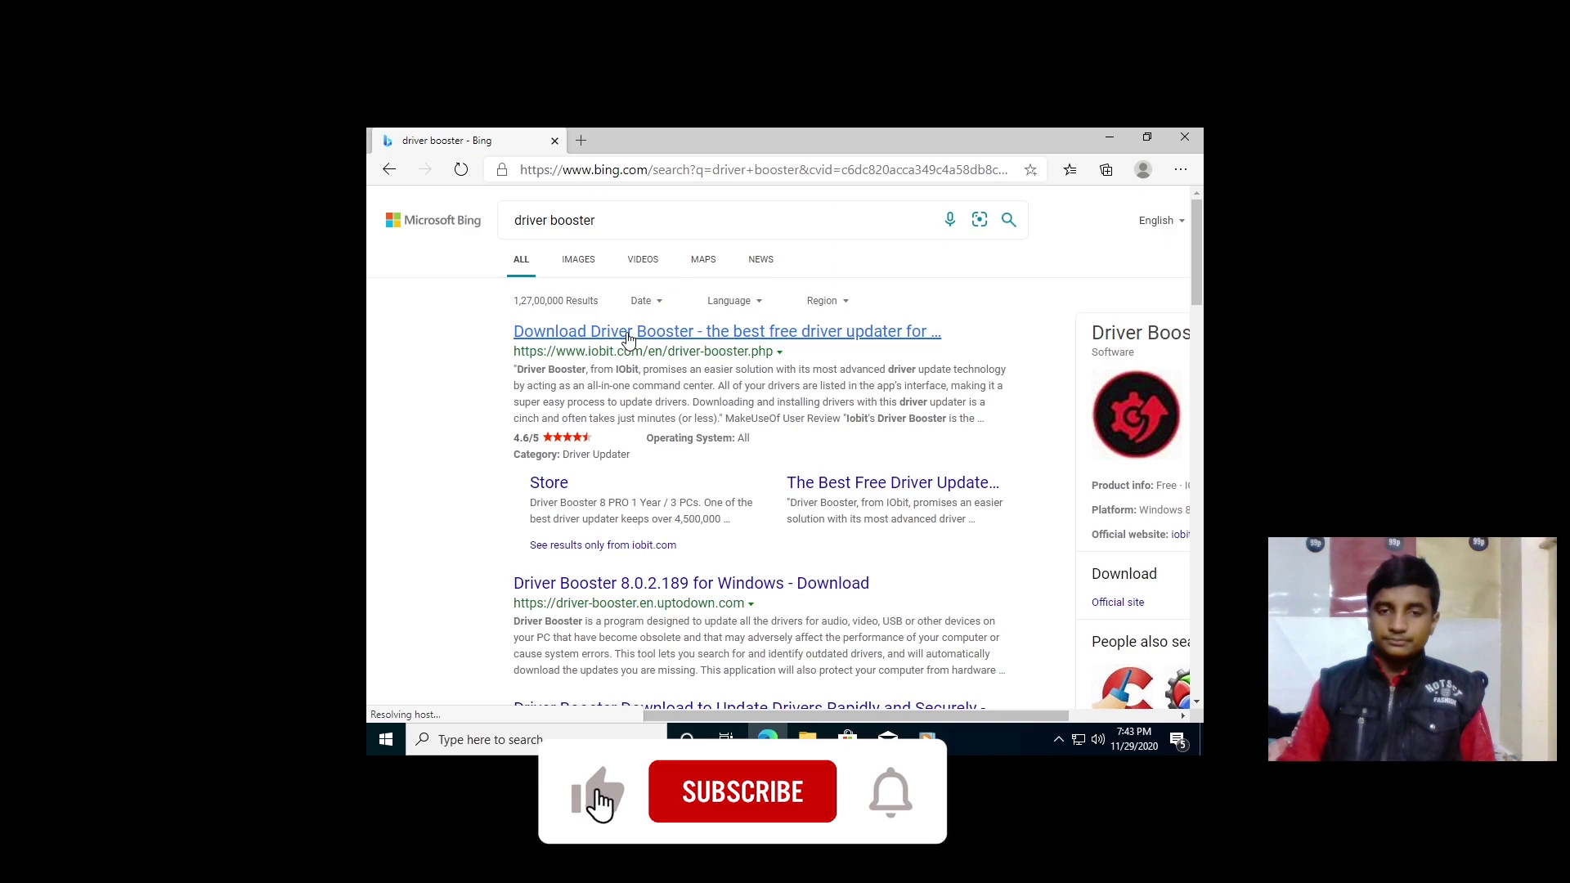
left_click(701, 597)
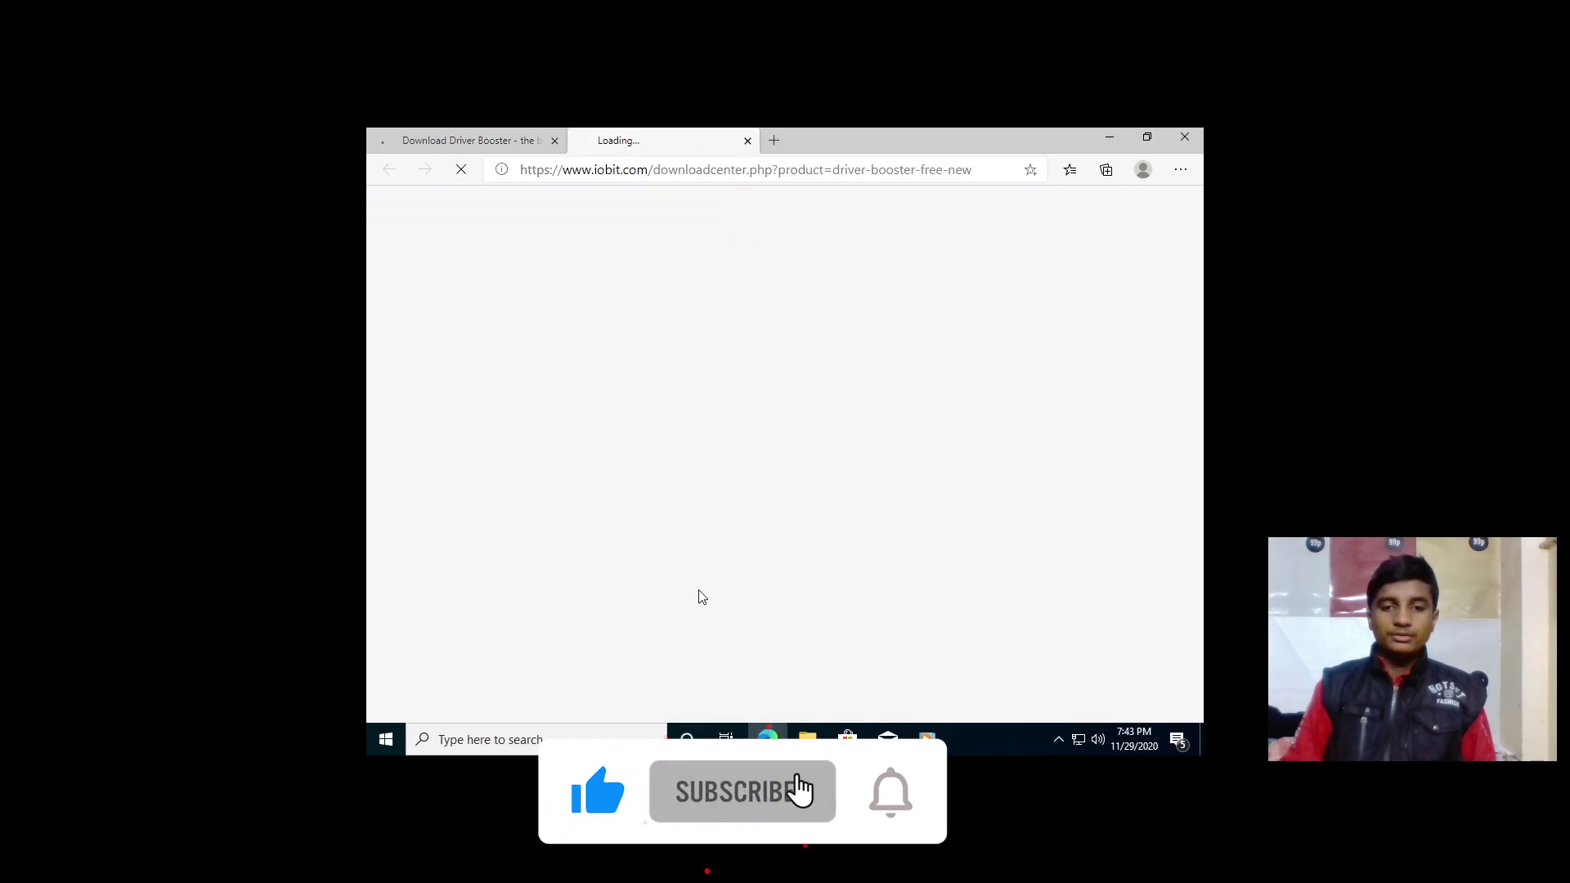
left_click(1005, 570)
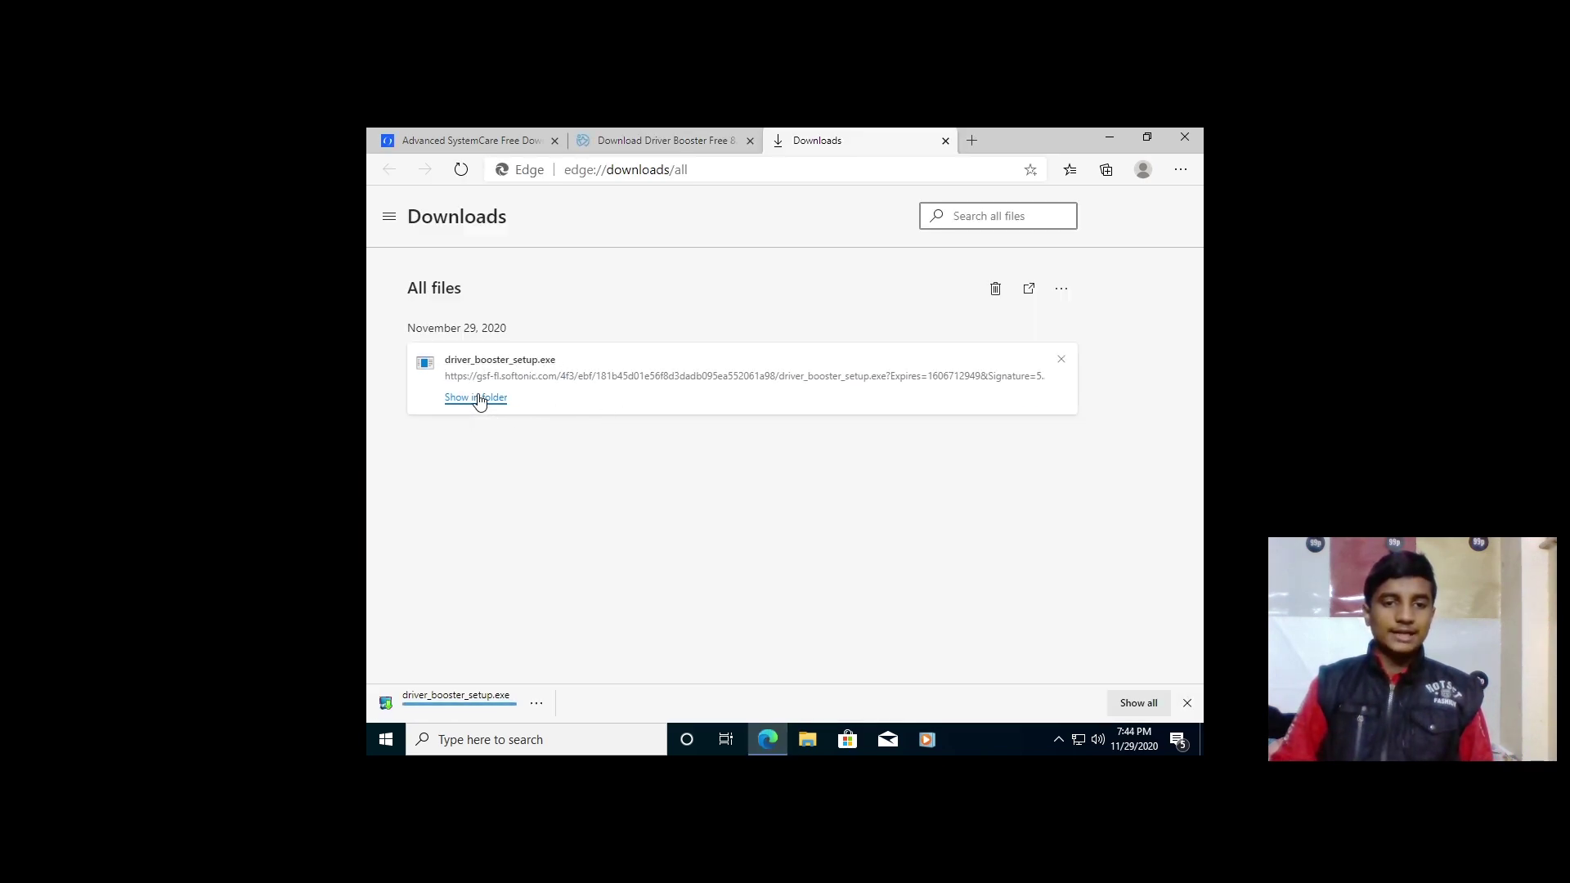
Show driver_booster_setup.exe in its download folder, run it as administrator and approve the User Account Control request
left_click(479, 399)
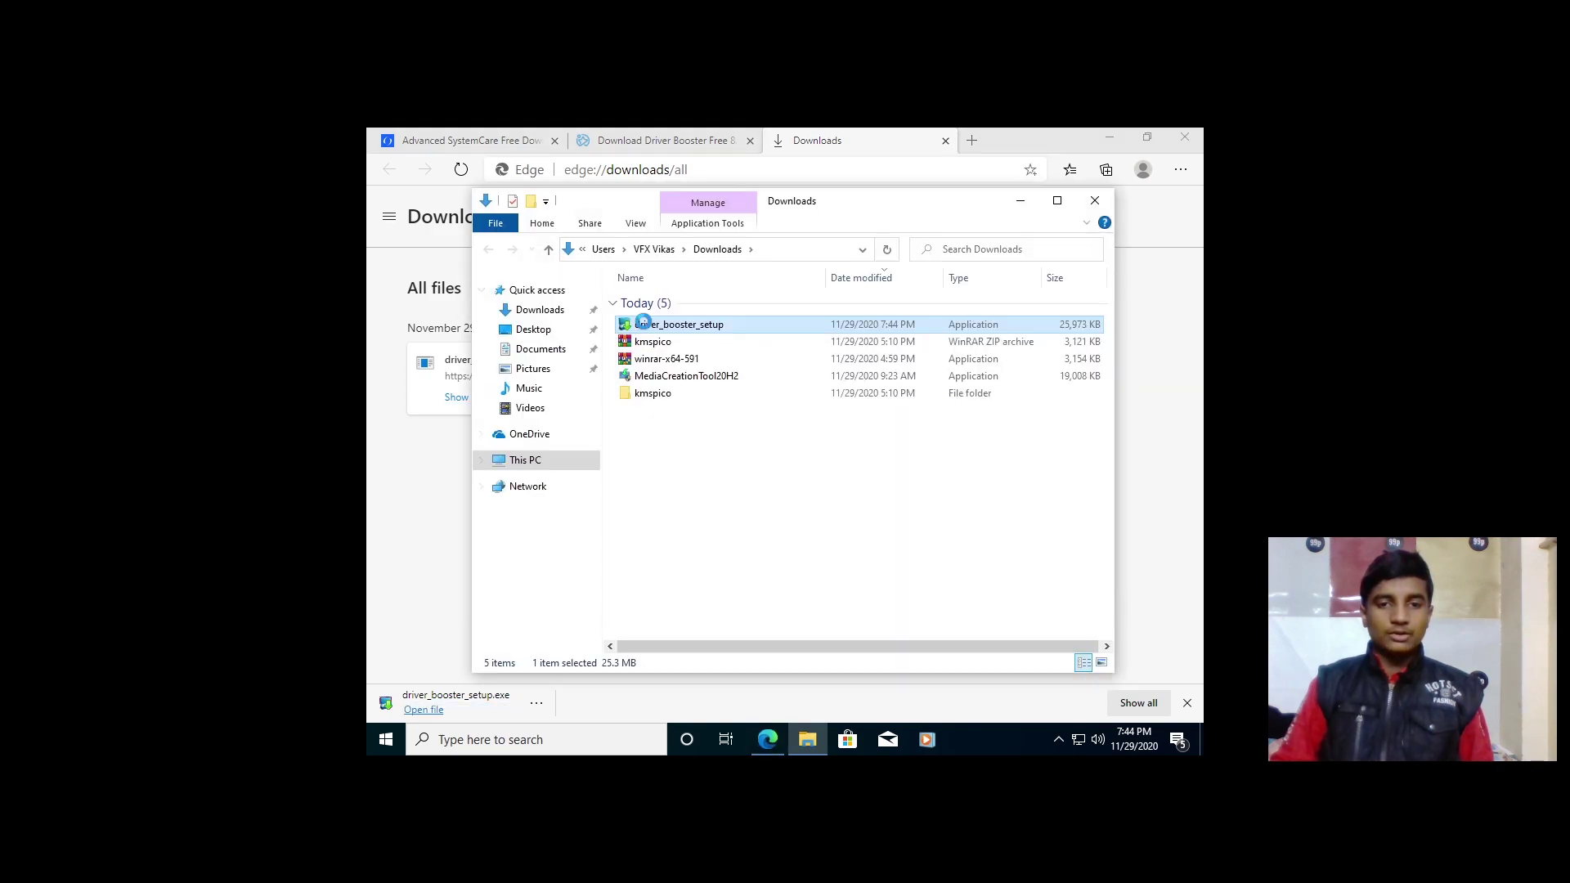
right_click(643, 323)
left_click(681, 357)
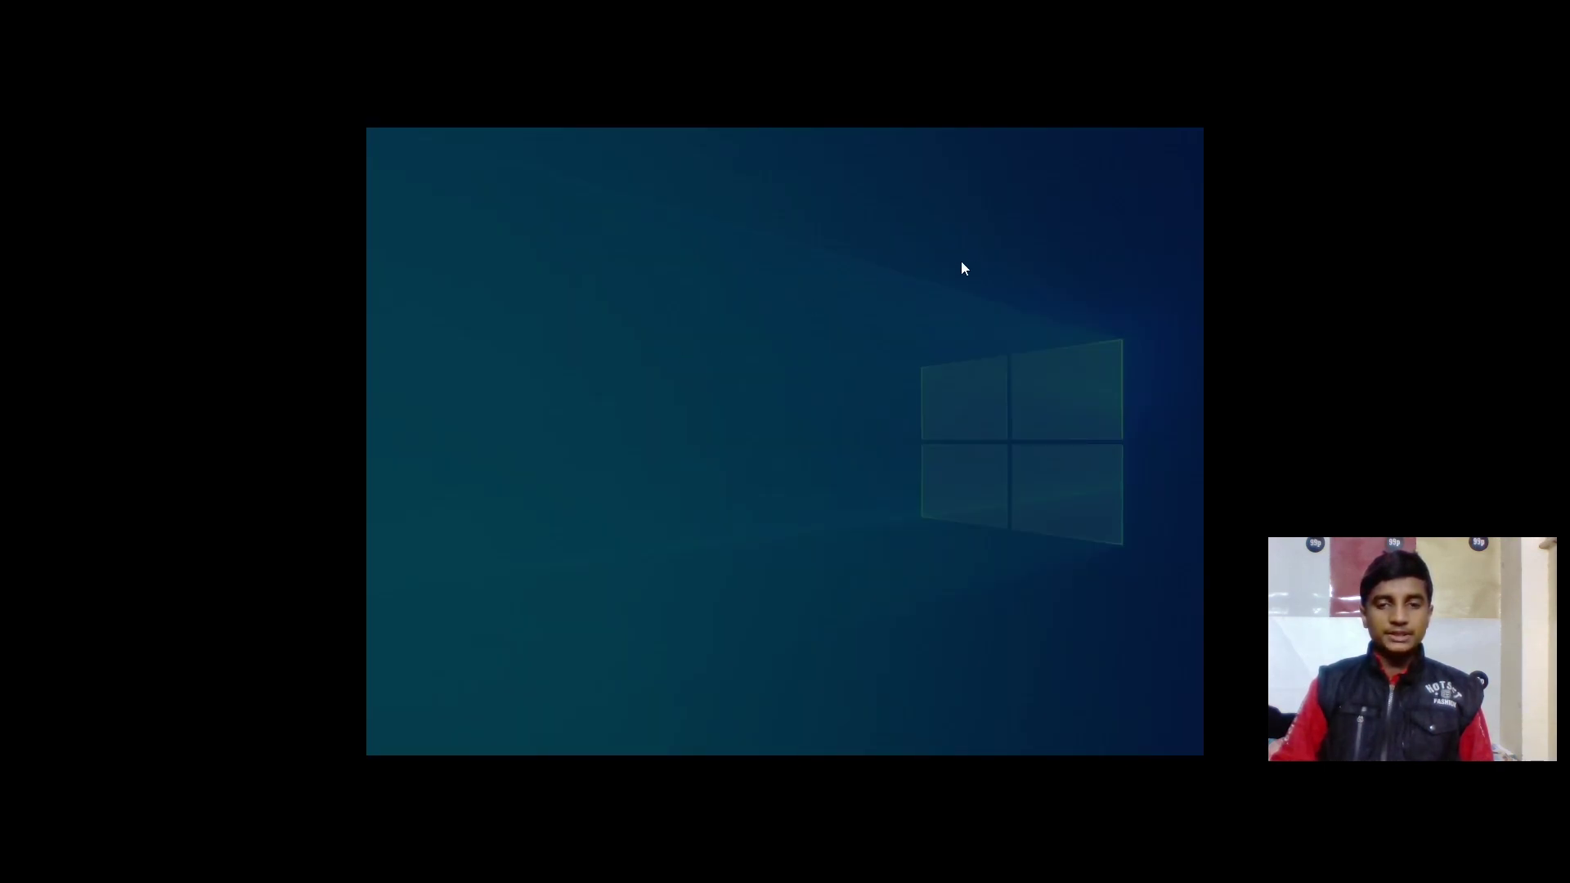
left_click(710, 542)
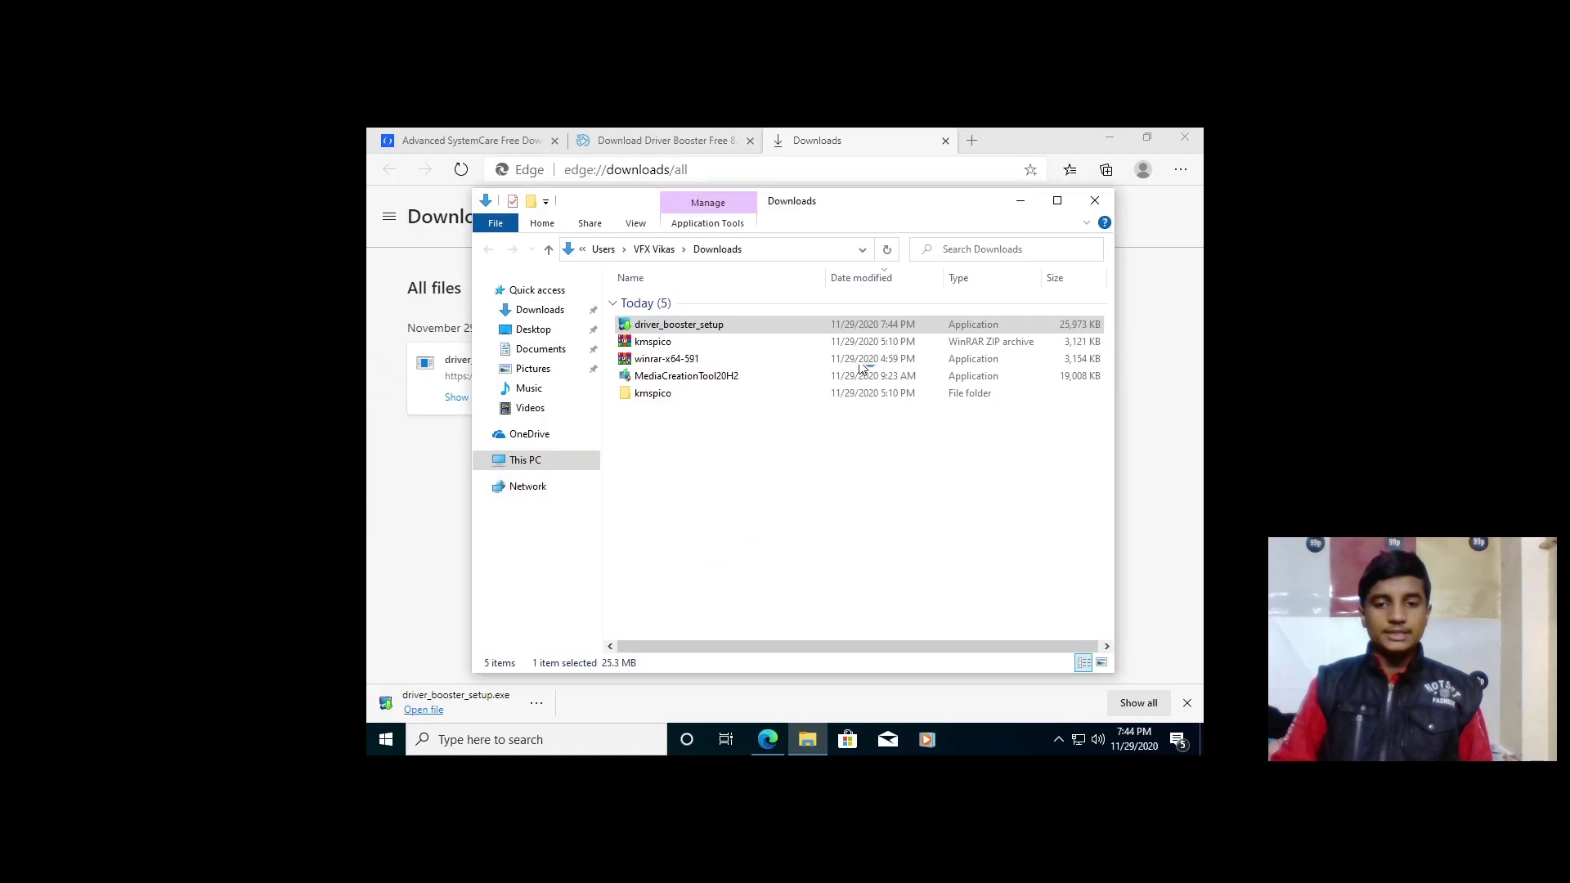
Minimize the Downloads folder and the browser window, and refresh the desktop
left_click(1020, 201)
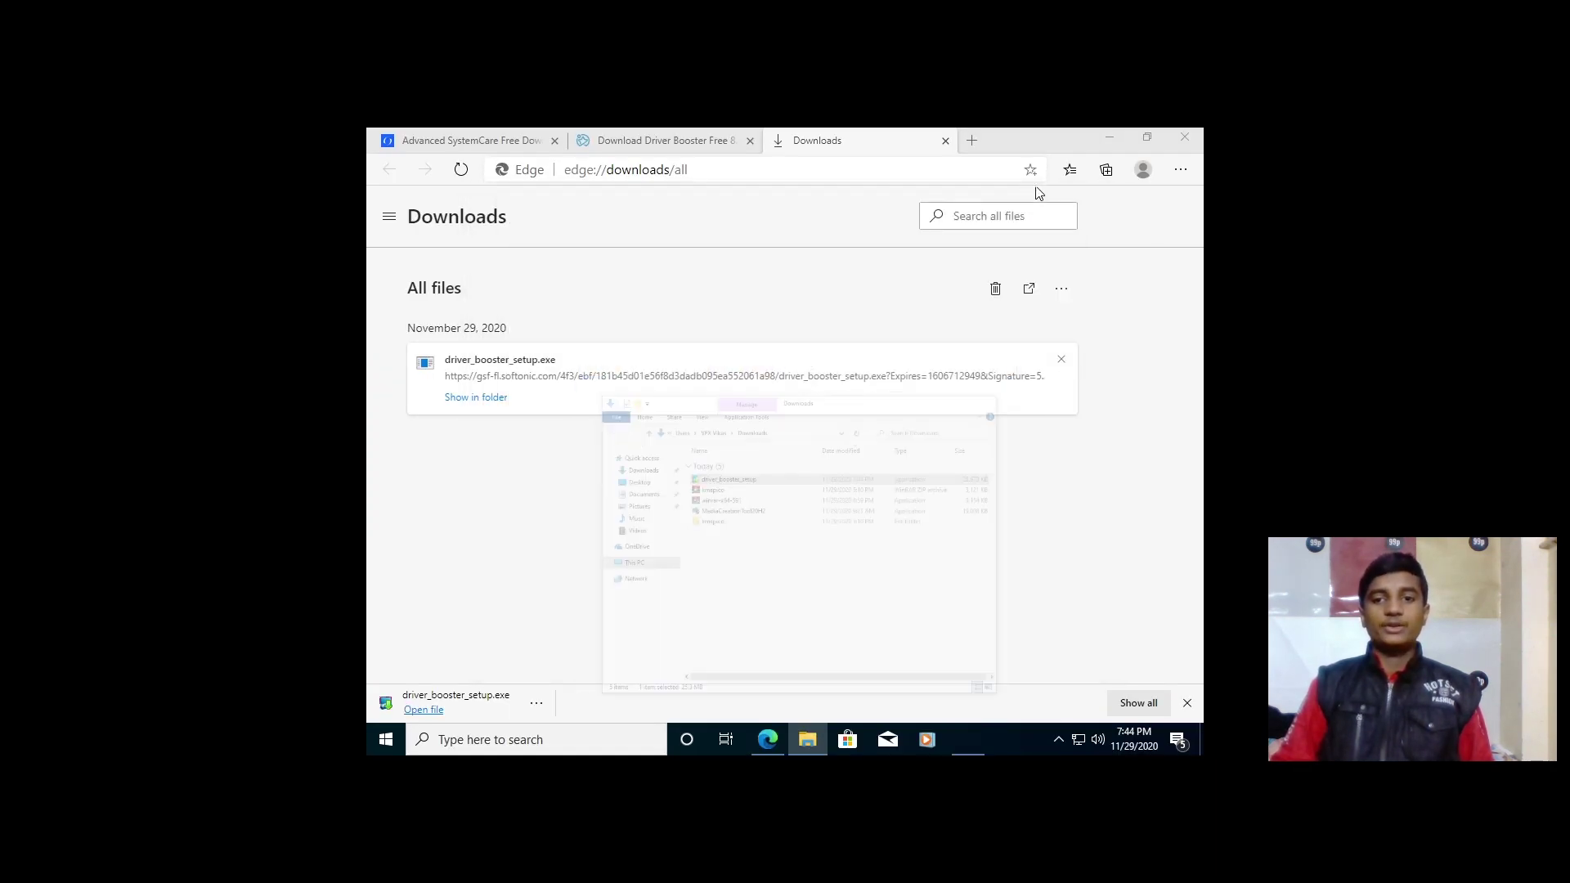
left_click(1110, 134)
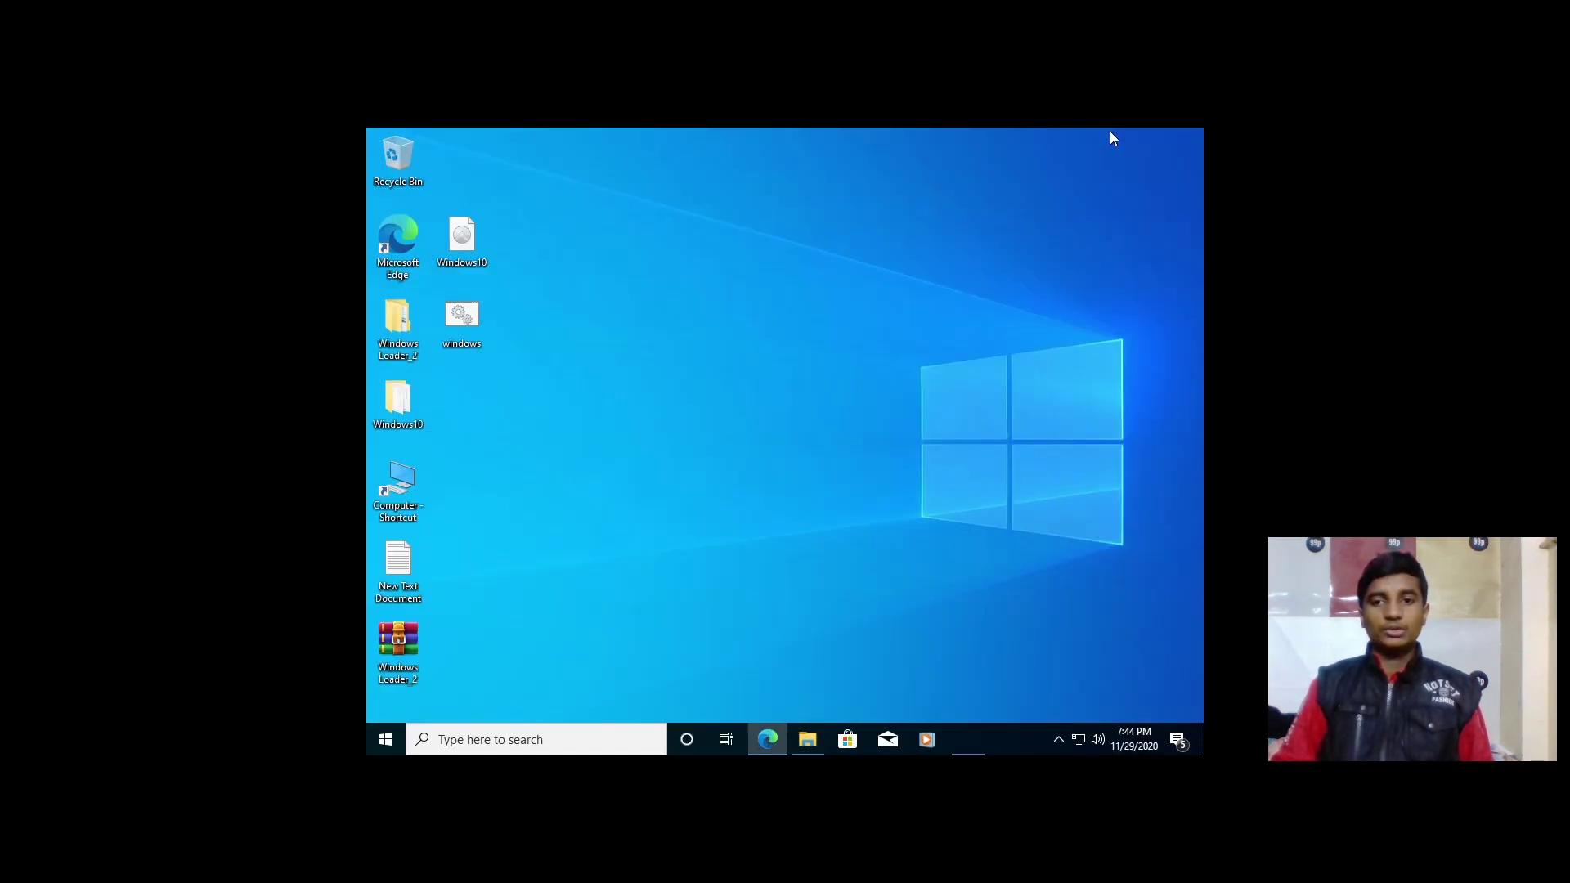
right_click(527, 329)
left_click(556, 377)
right_click(538, 302)
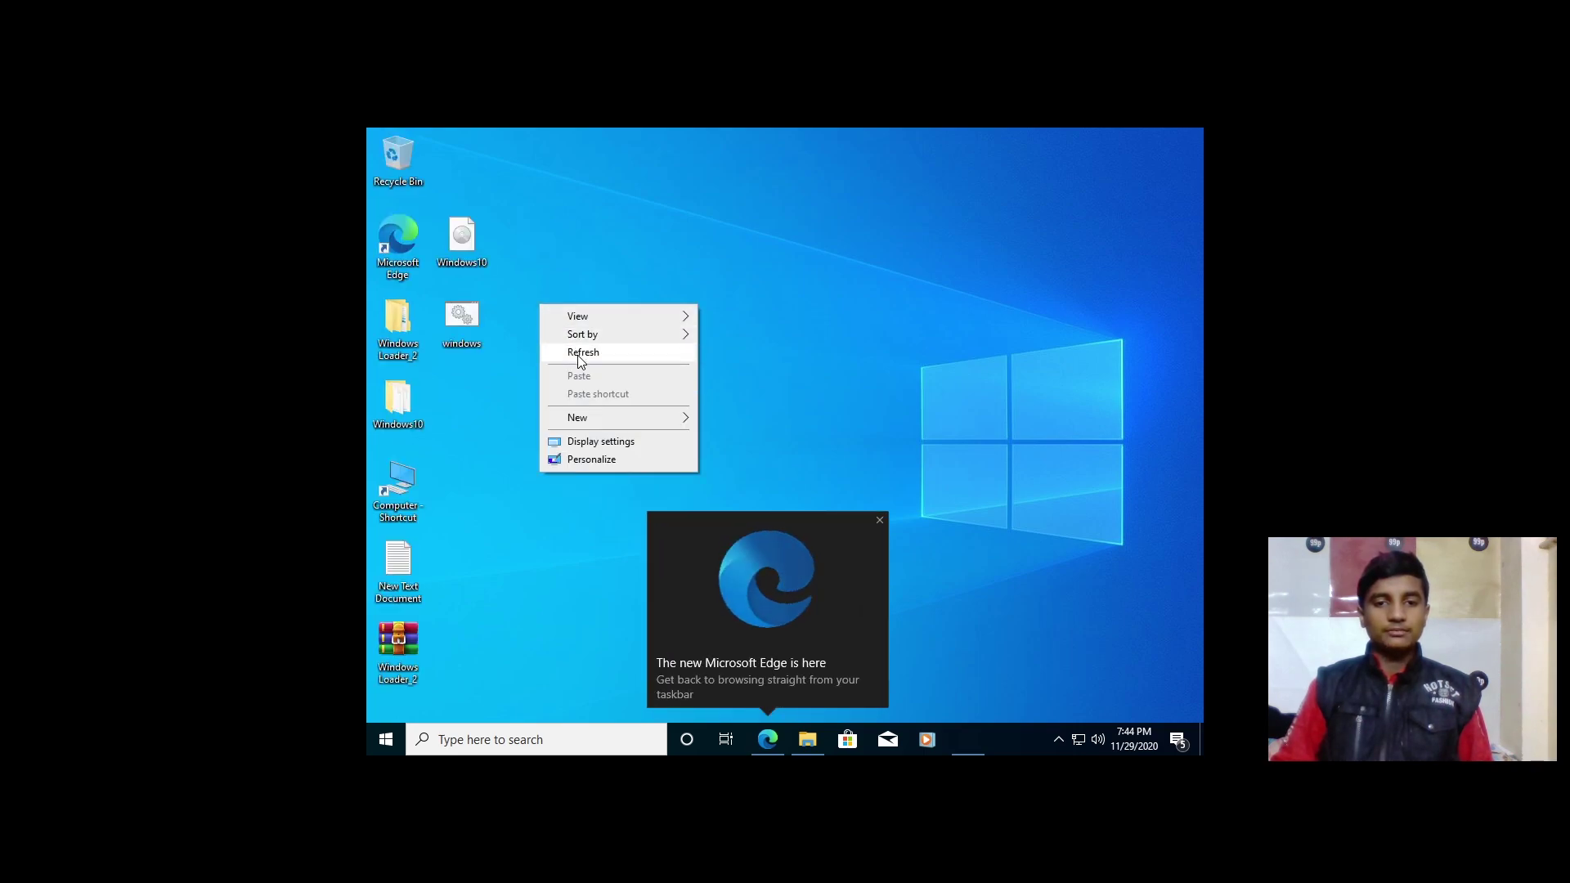
left_click(580, 353)
key("super")
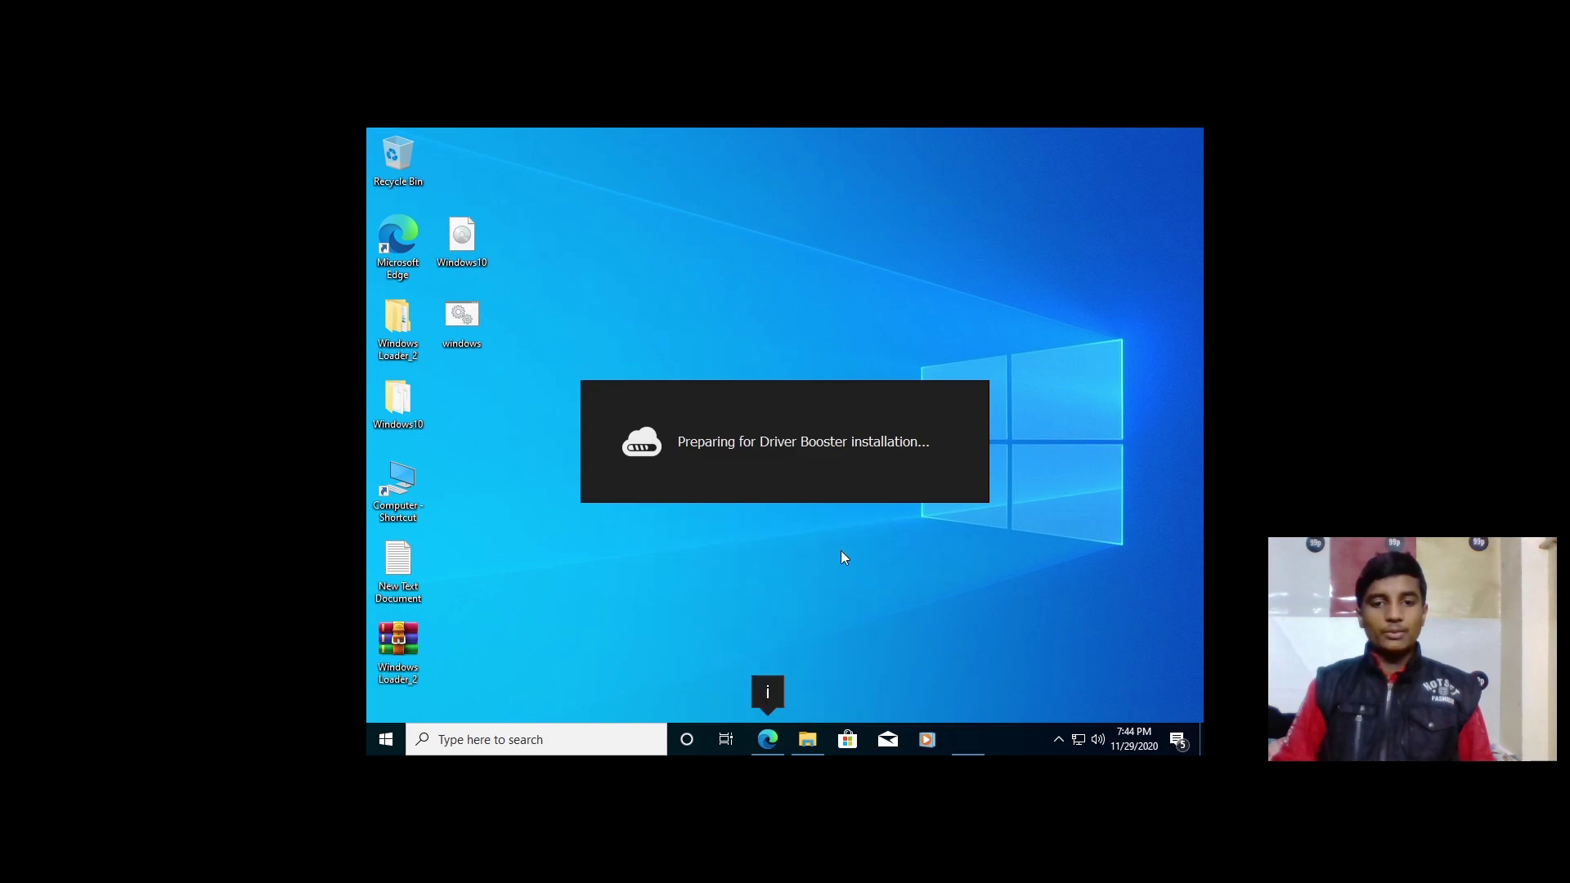
Install Driver Booster, decline the IObit newsletter subscription and finish the setup
left_click(776, 550)
left_click(528, 542)
left_click(785, 581)
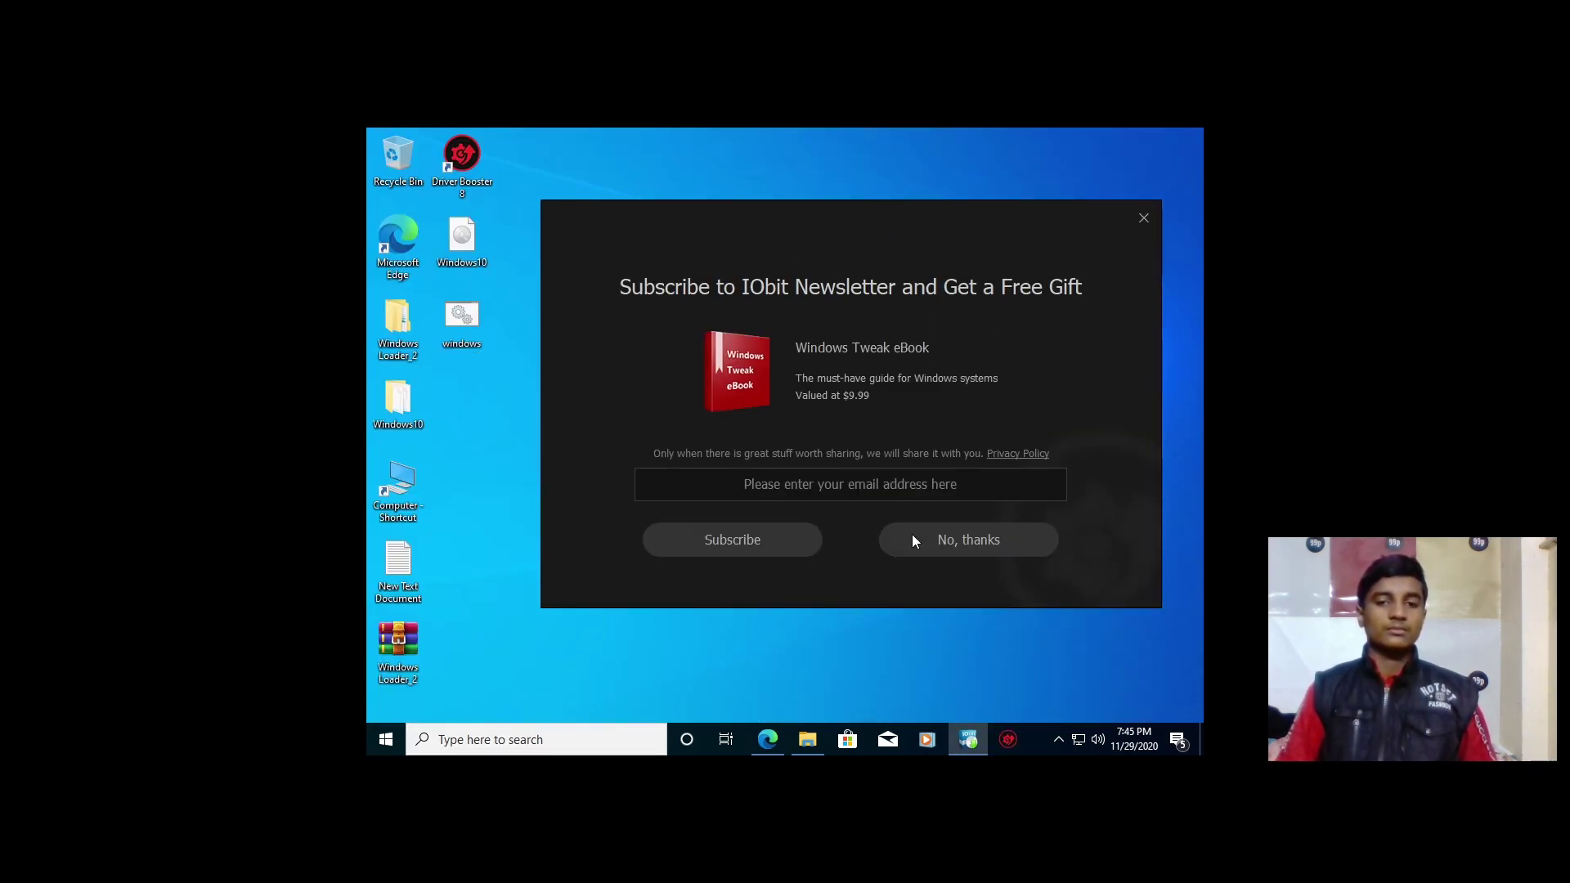
left_click(960, 537)
left_click(811, 521)
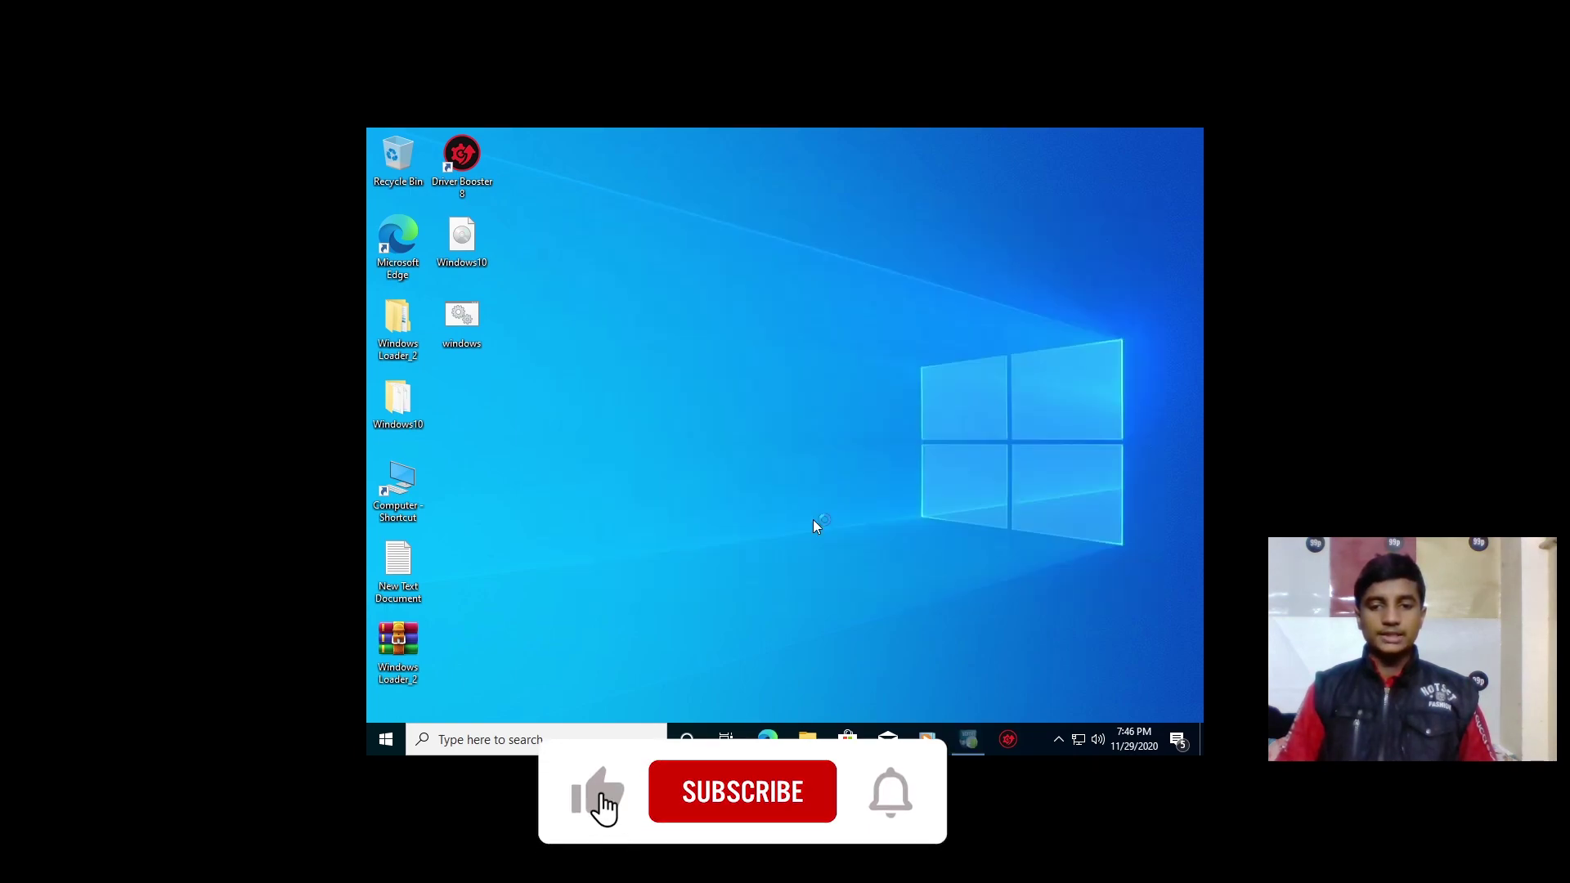
Scan the PC's device drivers and game components for updates with Driver Booster and close the update summary
left_click(809, 448)
left_click(807, 448)
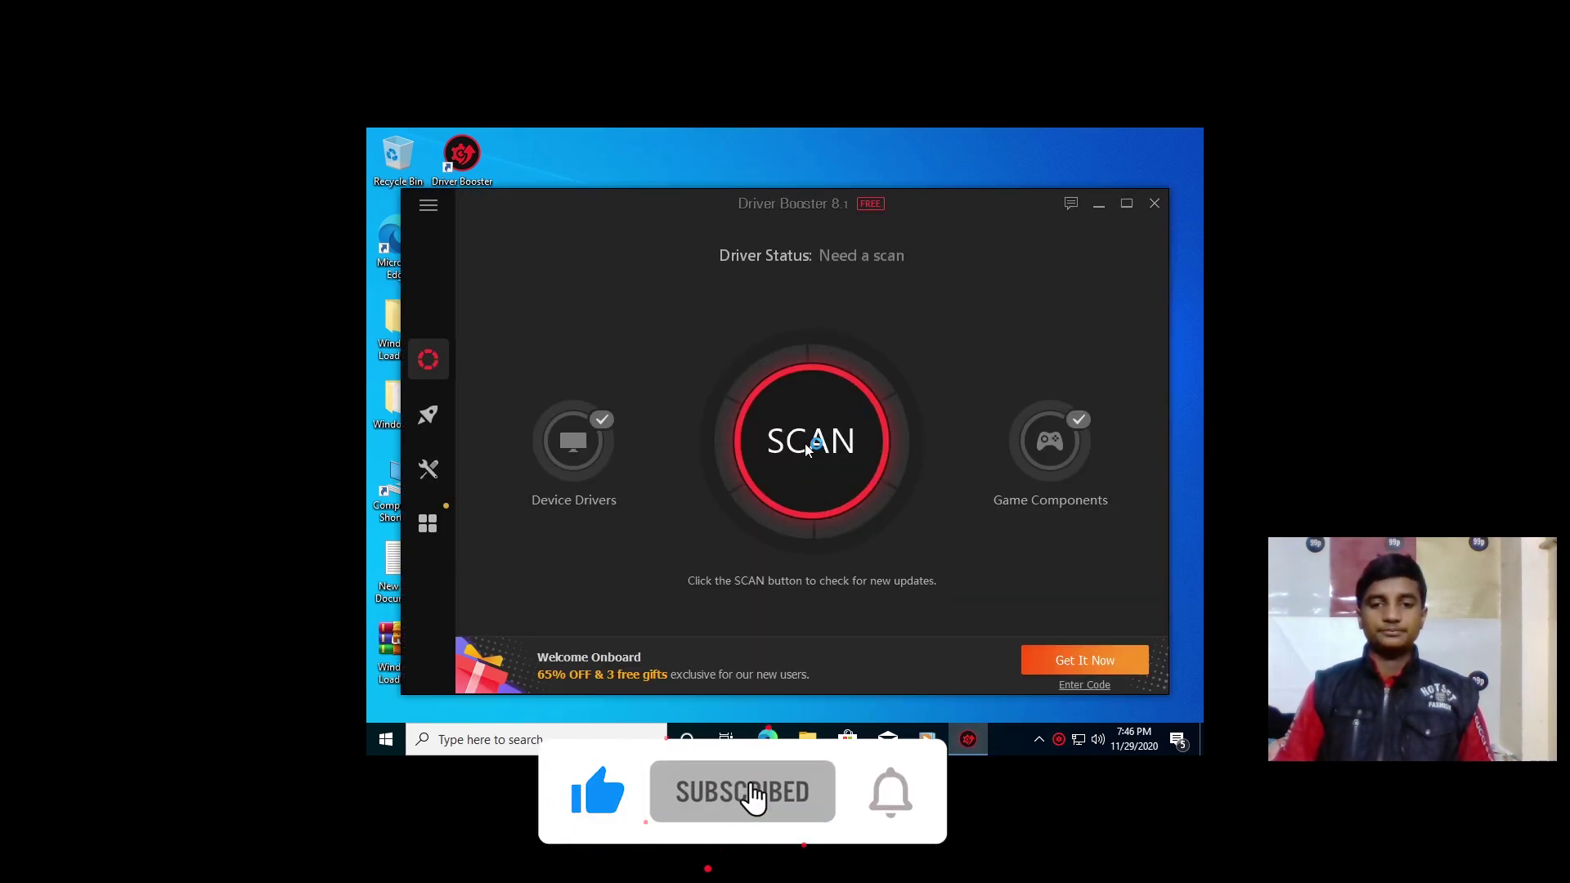
left_click(807, 448)
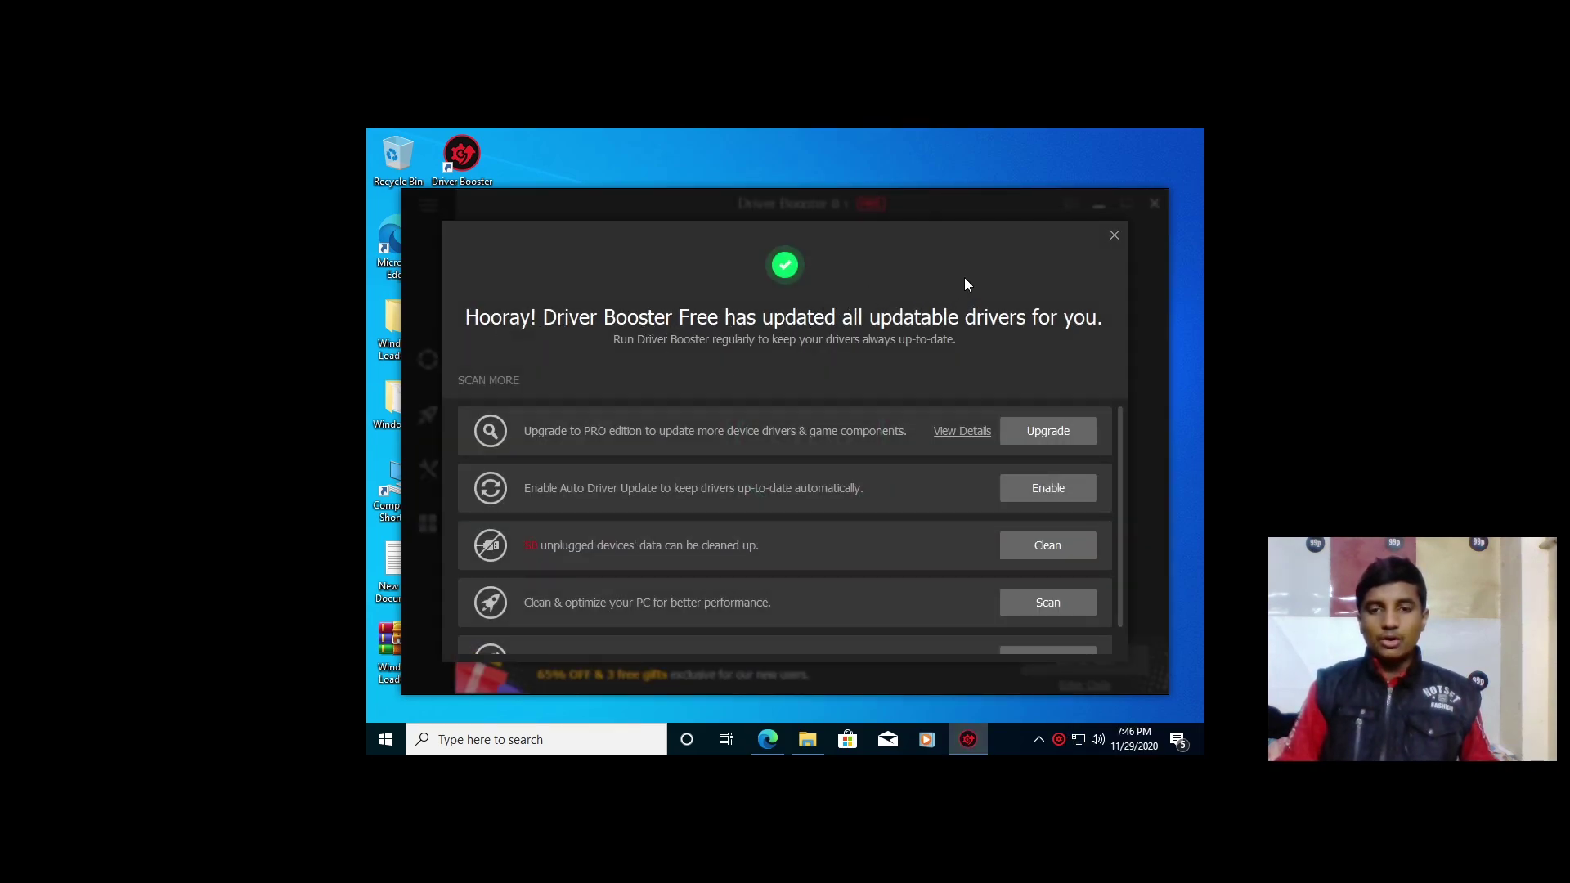
left_click(1117, 234)
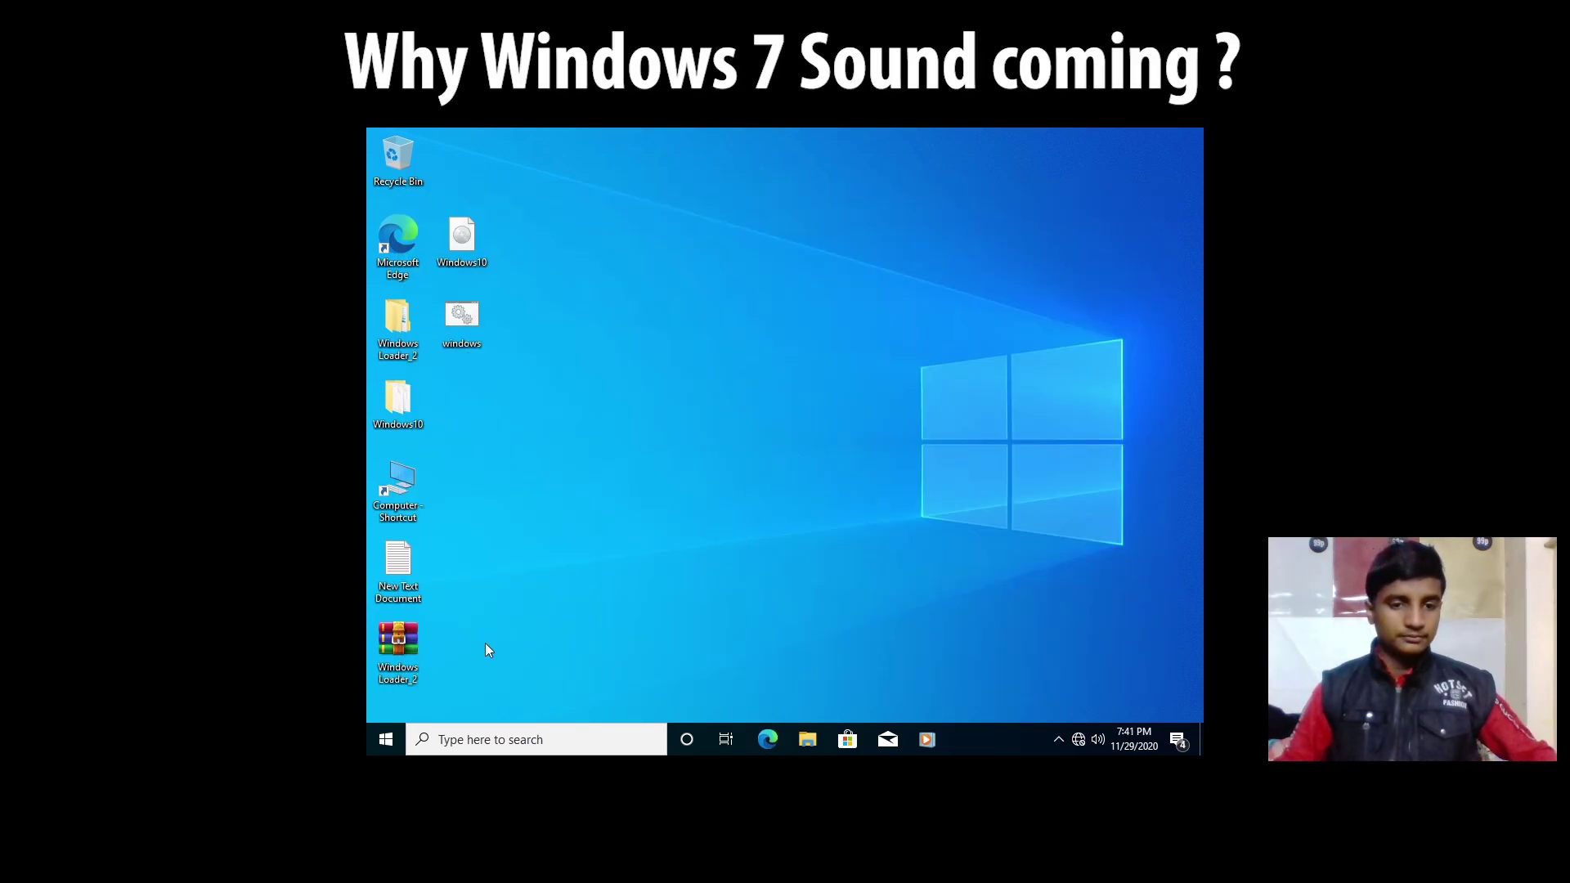
key("super")
key("super")
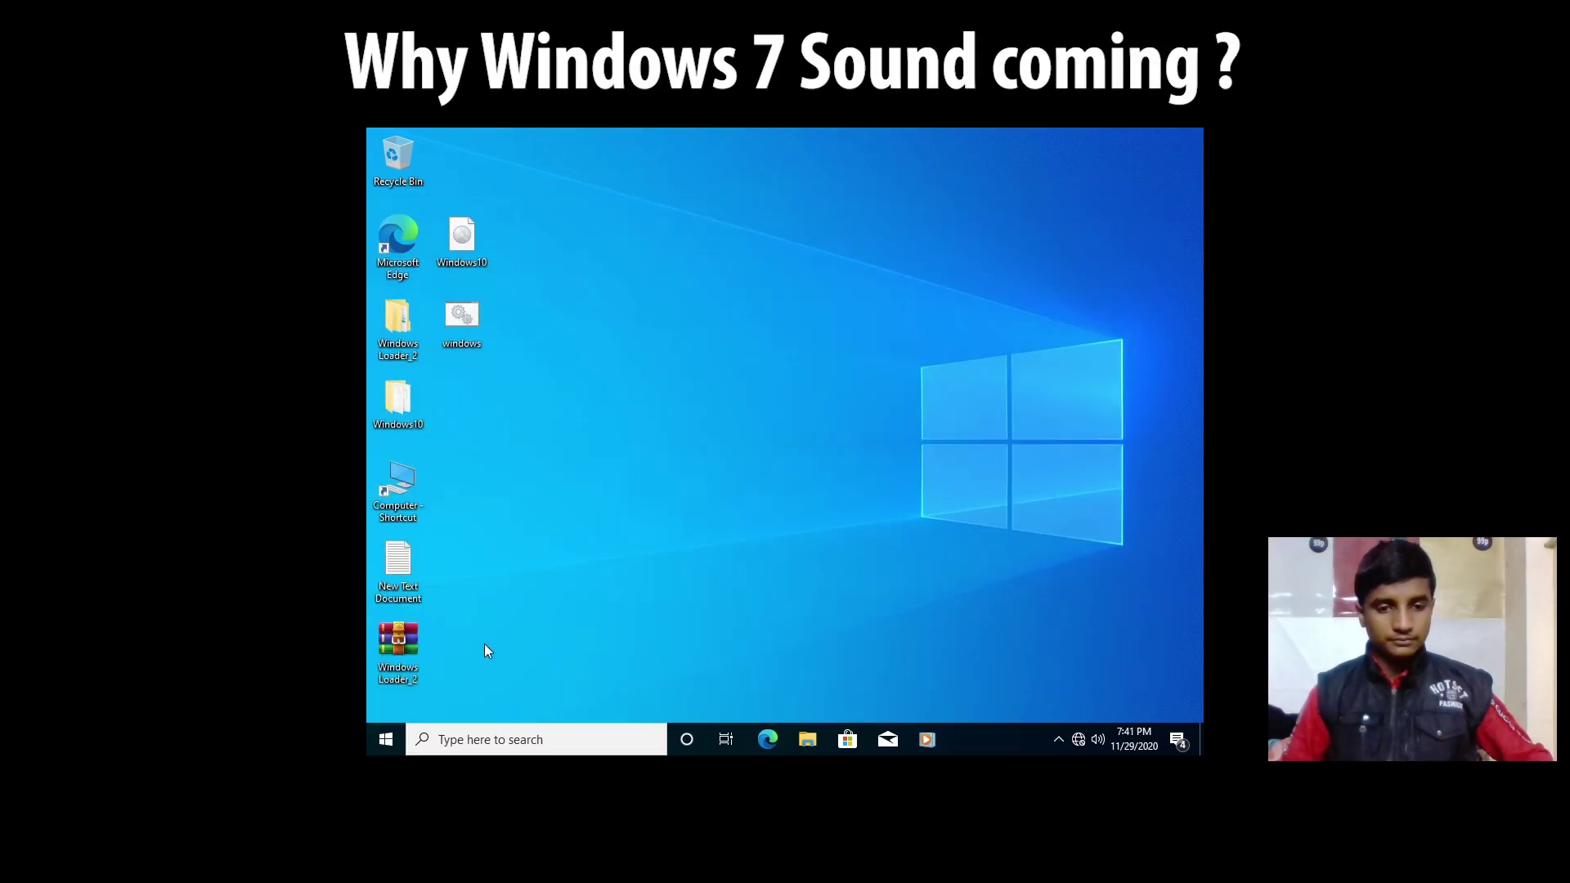
key("super")
key("super")
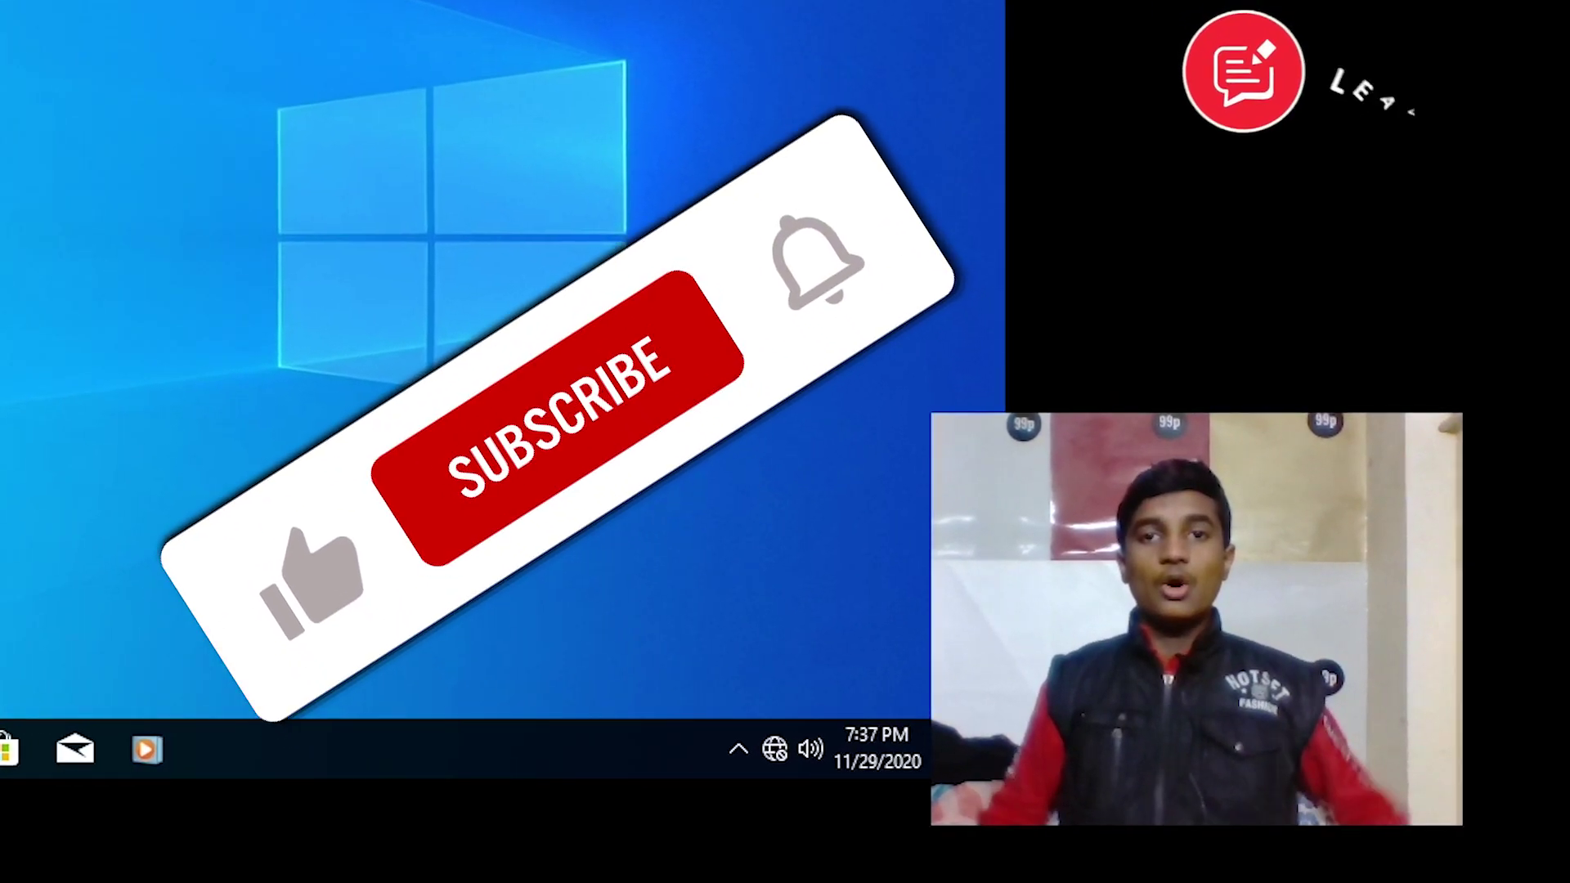